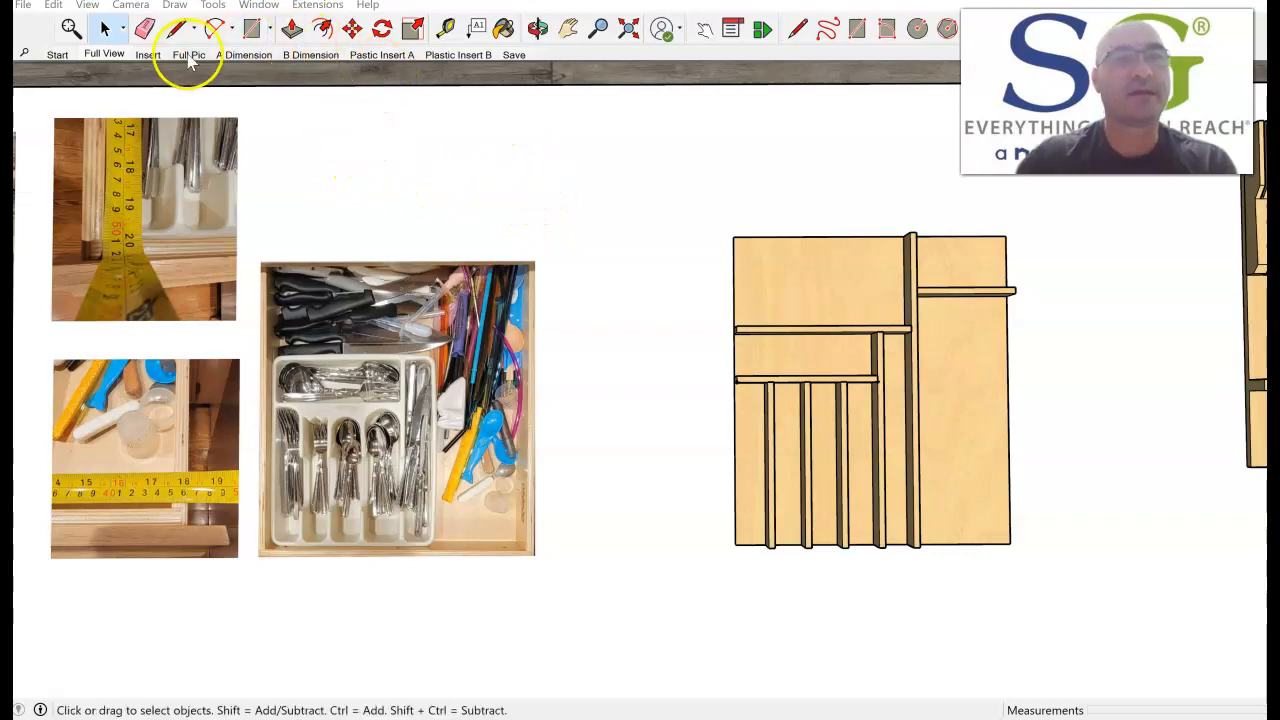
Dimension the overall width of the drawer insert along the front edge of its base, placing the dimension in front.
{"action": "left_click", "coordinate": [152, 56]}
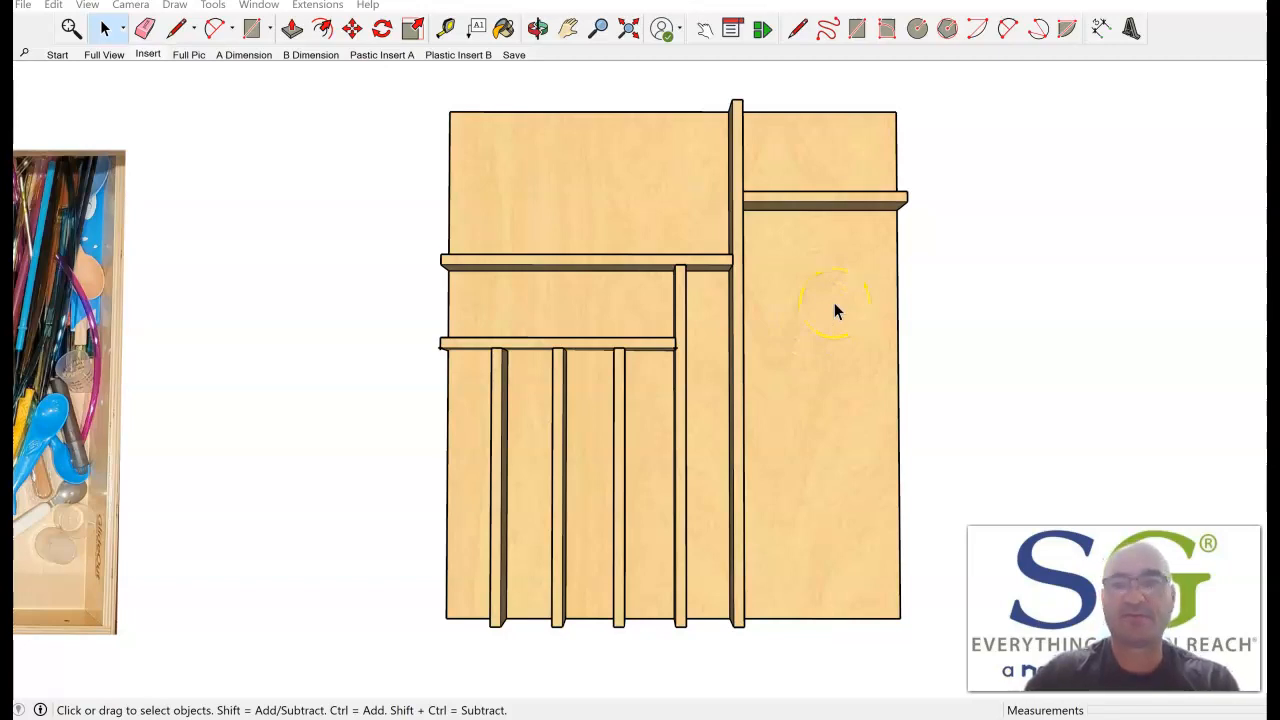
{"action": "left_click", "coordinate": [1101, 30]}
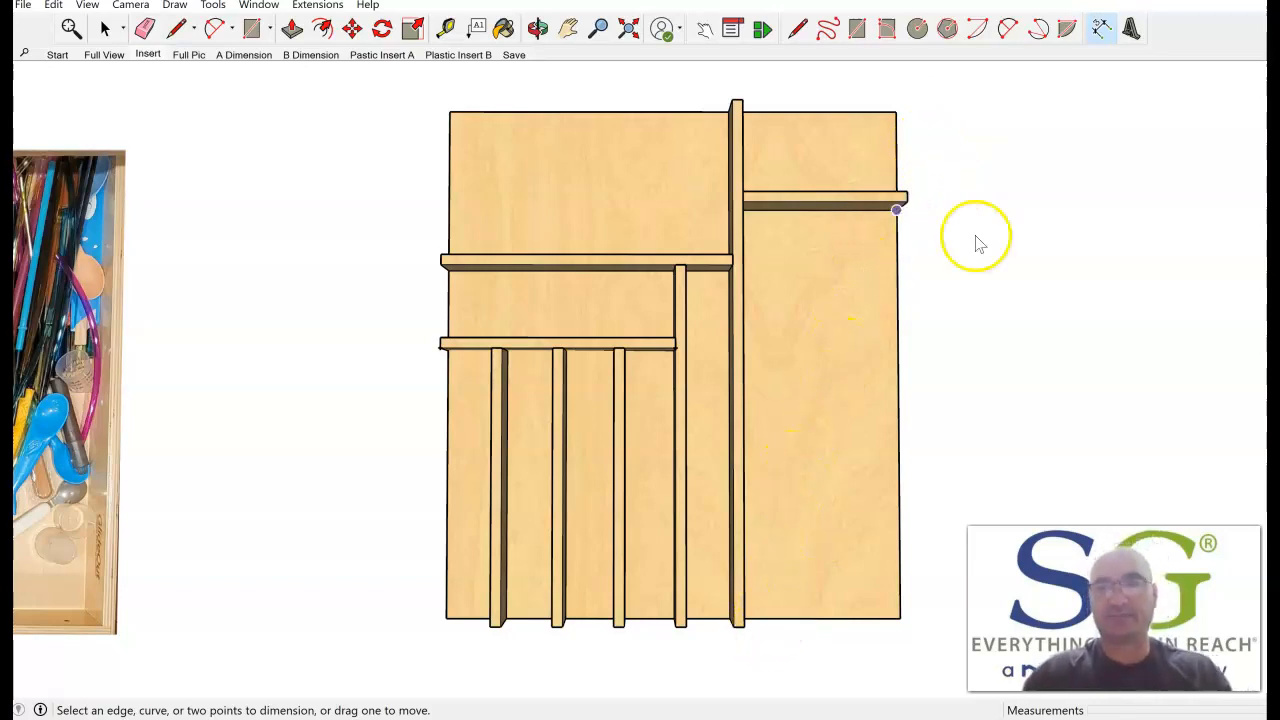
{"action": "scroll", "coordinate": [638, 572], "scroll_direction": "up", "scroll_amount": 2}
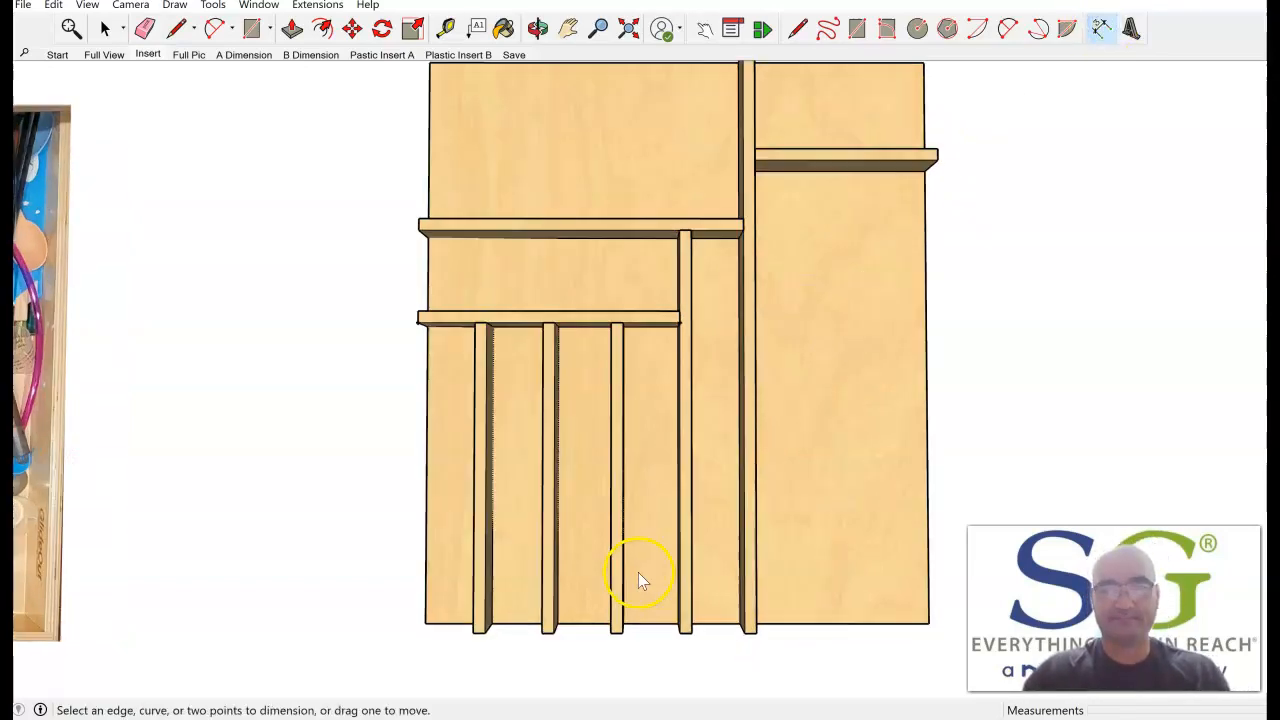
{"action": "mouse_move", "coordinate": [638, 573]}
{"action": "middle_mouse_down"}
{"action": "mouse_move", "coordinate": [560, 346]}
{"action": "mouse_move", "coordinate": [576, 221]}
{"action": "middle_mouse_up"}
{"action": "left_click", "coordinate": [1111, 36]}
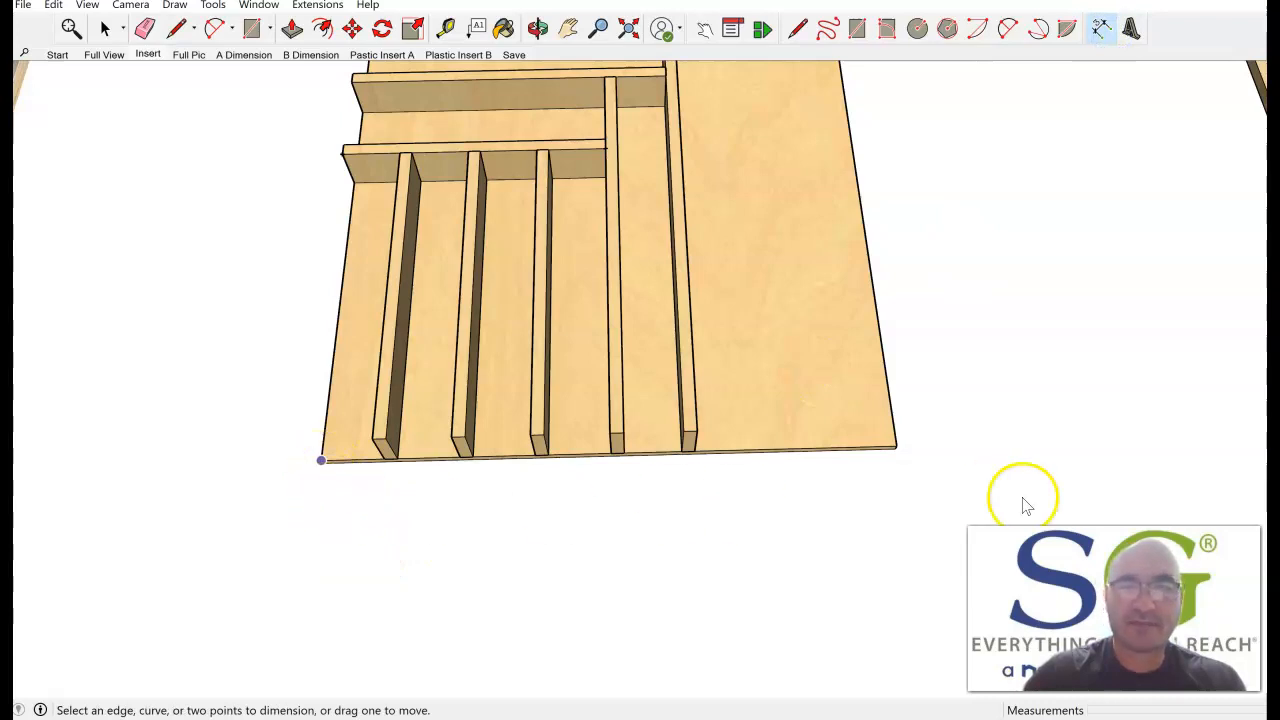
{"action": "left_click", "coordinate": [323, 472]}
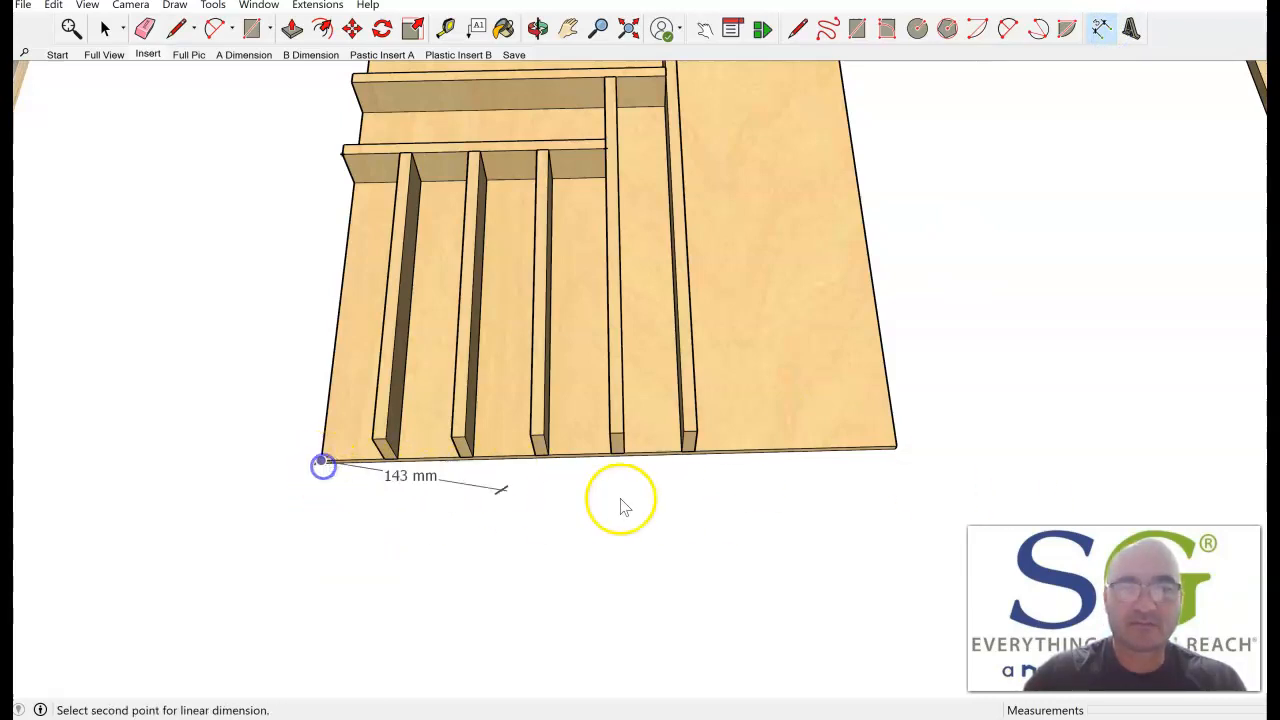
{"action": "left_click", "coordinate": [897, 447]}
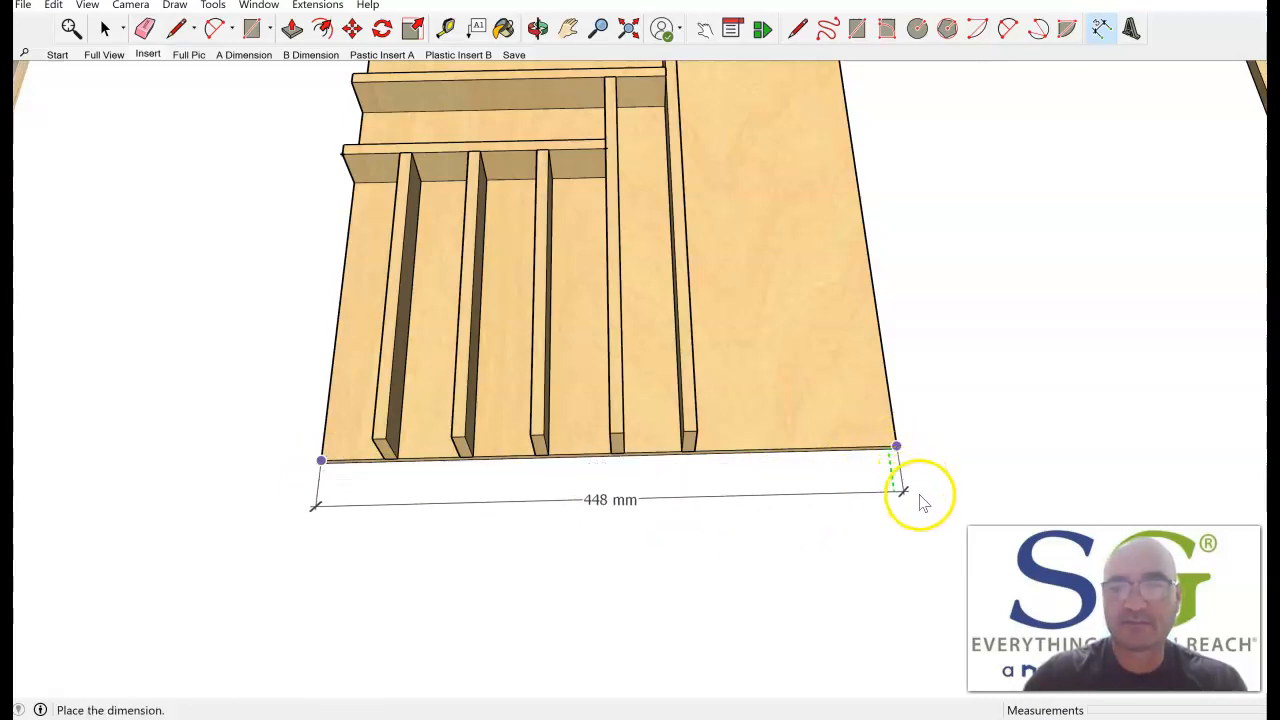
{"action": "left_click", "coordinate": [935, 547]}
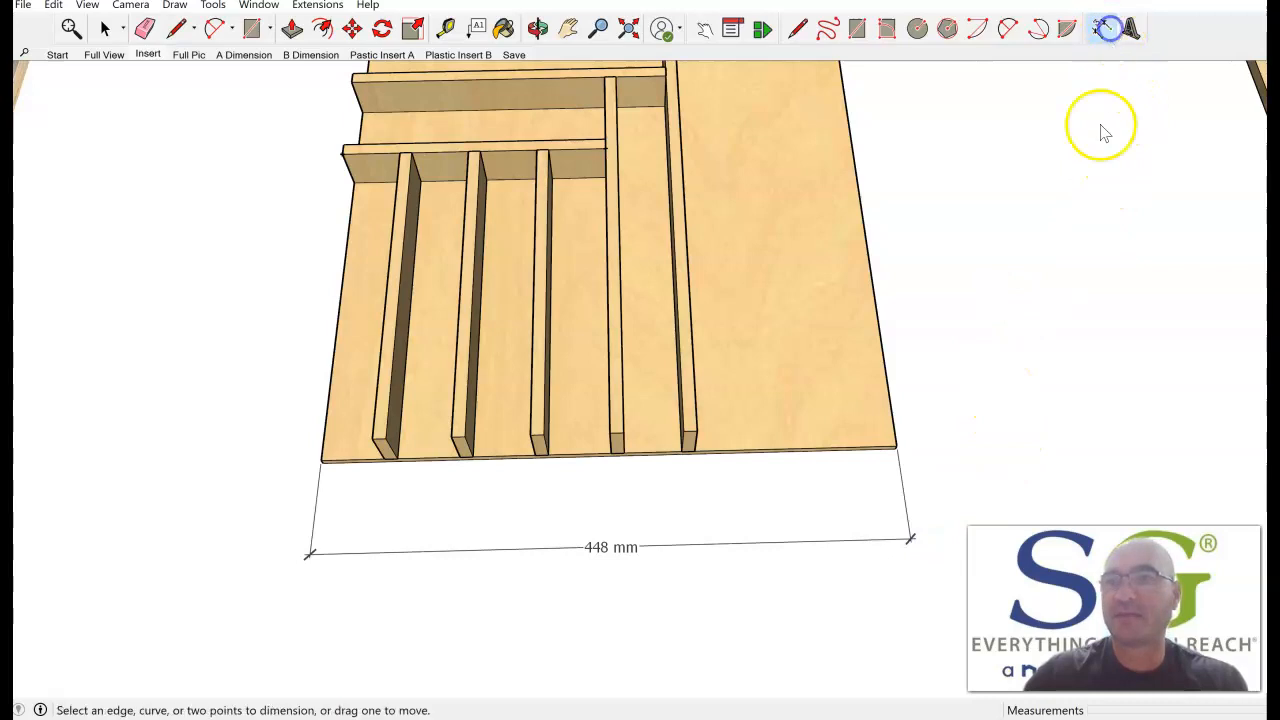
Dimension the overall depth of the insert along the right edge of its base, placing the dimension outside that edge.
{"action": "scroll", "coordinate": [890, 450], "scroll_direction": "up", "scroll_amount": 5}
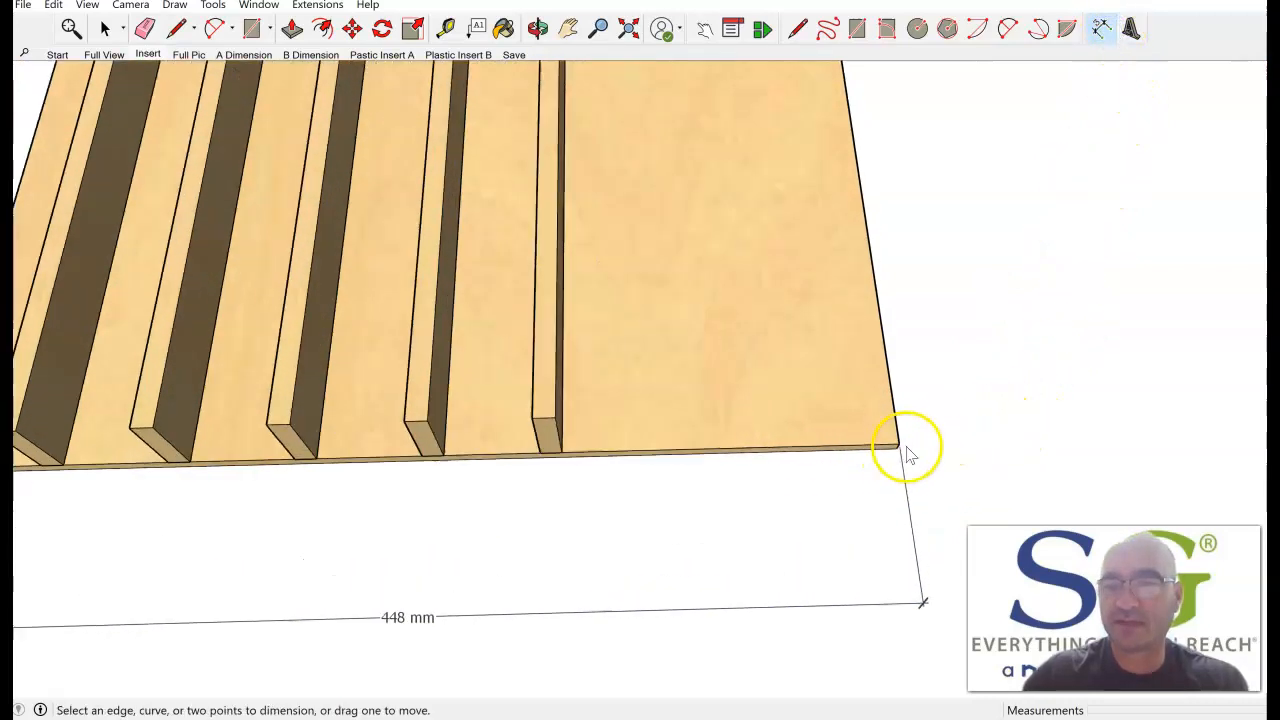
{"action": "left_click", "coordinate": [897, 443]}
{"action": "scroll", "coordinate": [923, 266], "scroll_direction": "down", "scroll_amount": 2}
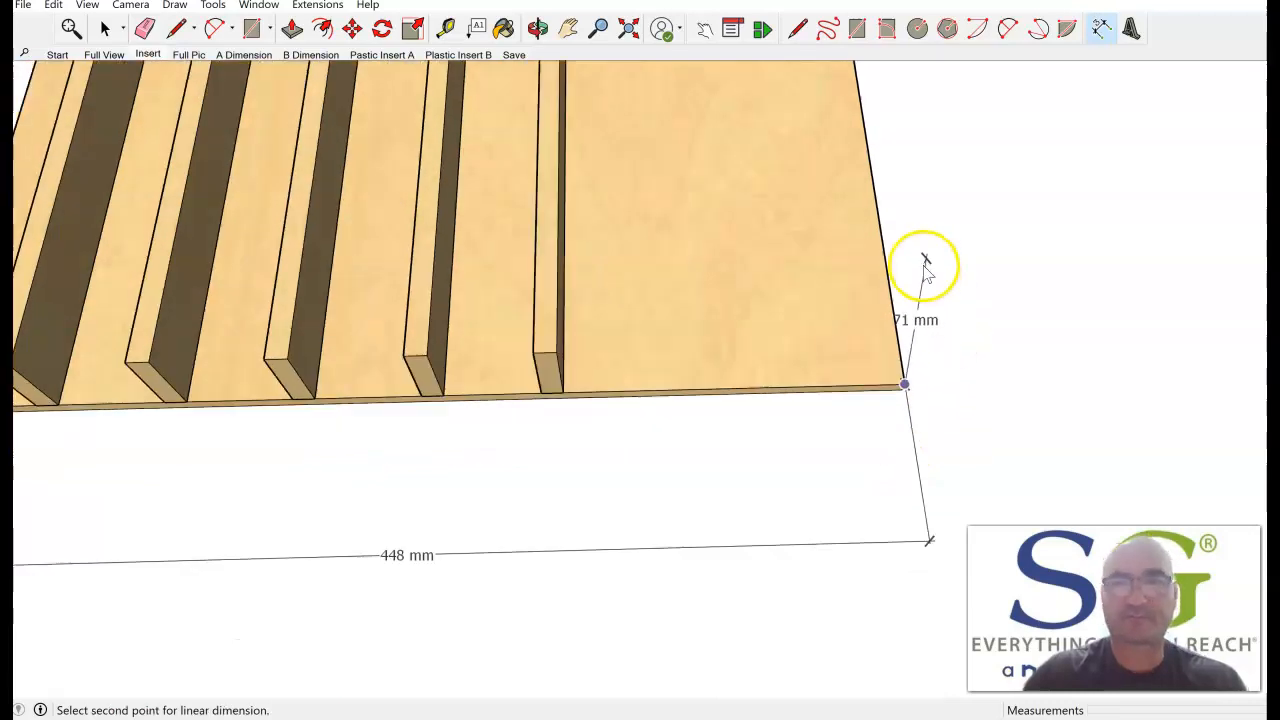
{"action": "scroll", "coordinate": [923, 262], "scroll_direction": "down", "scroll_amount": 2}
{"action": "scroll", "coordinate": [860, 480], "scroll_direction": "down", "scroll_amount": 2}
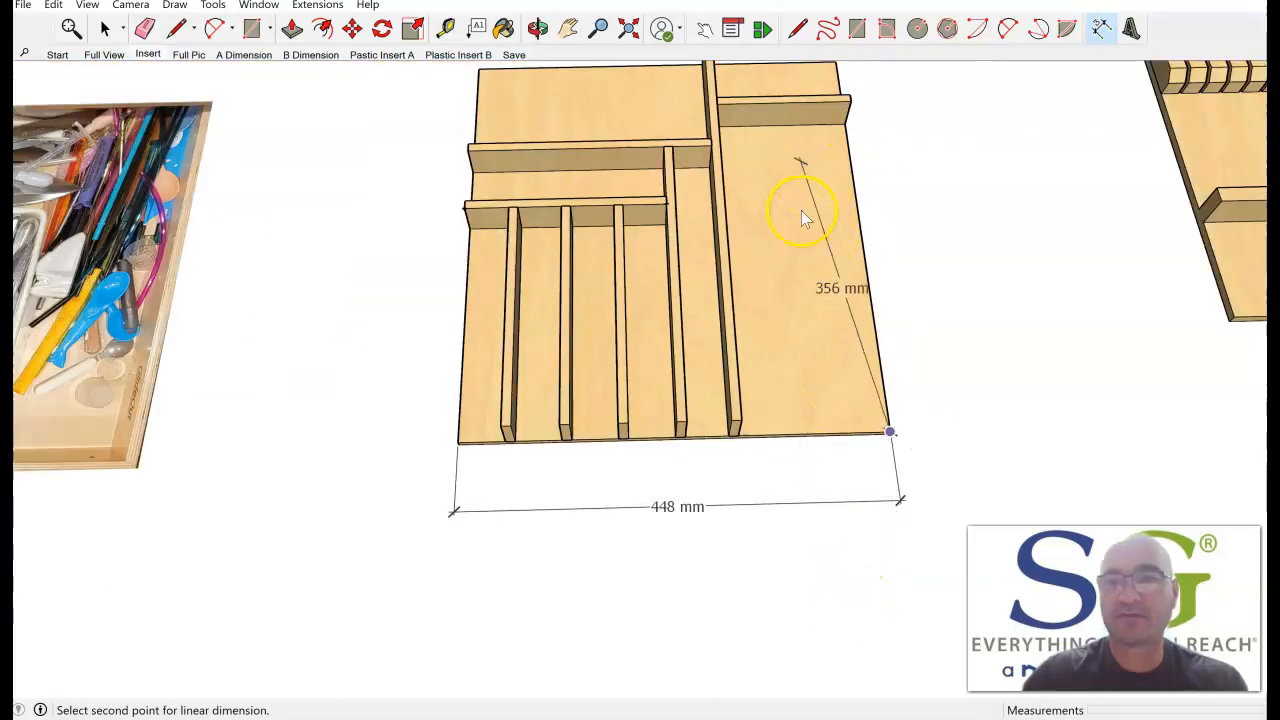
{"action": "scroll", "coordinate": [915, 650], "scroll_direction": "down", "scroll_amount": 2}
{"action": "scroll", "coordinate": [829, 100], "scroll_direction": "up", "scroll_amount": 5}
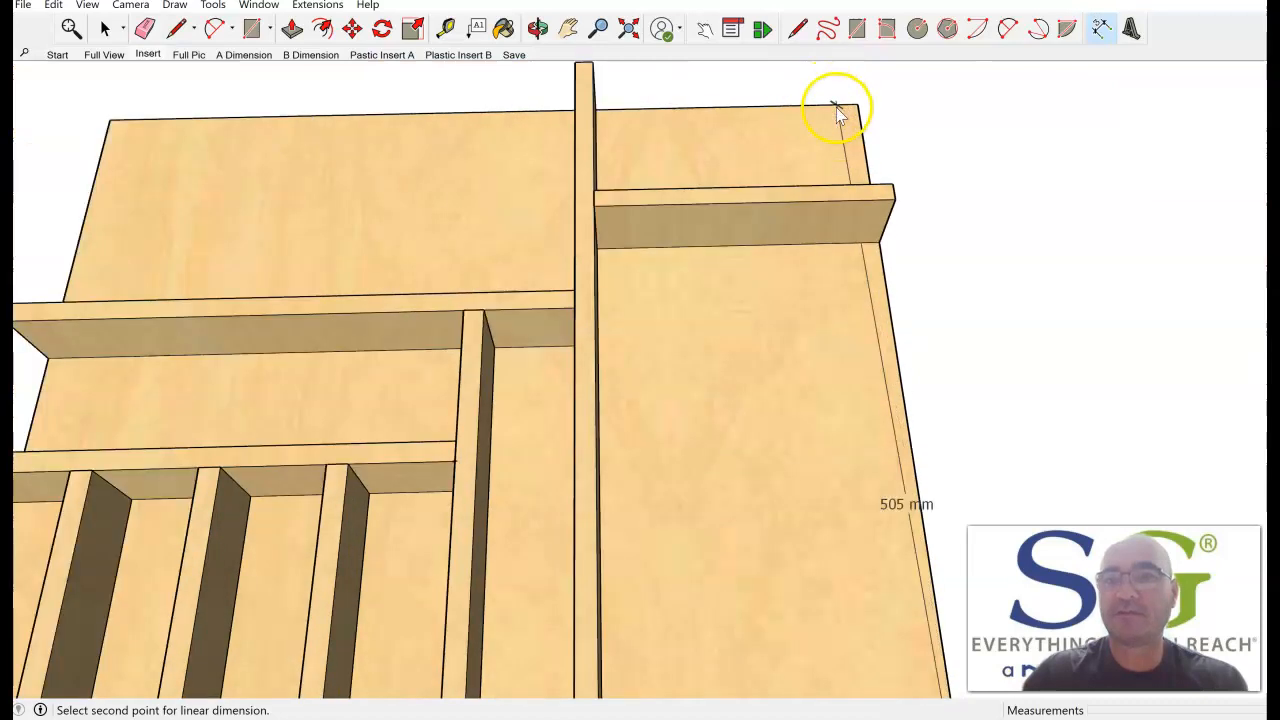
{"action": "scroll", "coordinate": [850, 108], "scroll_direction": "up", "scroll_amount": 3}
{"action": "left_click", "coordinate": [869, 107]}
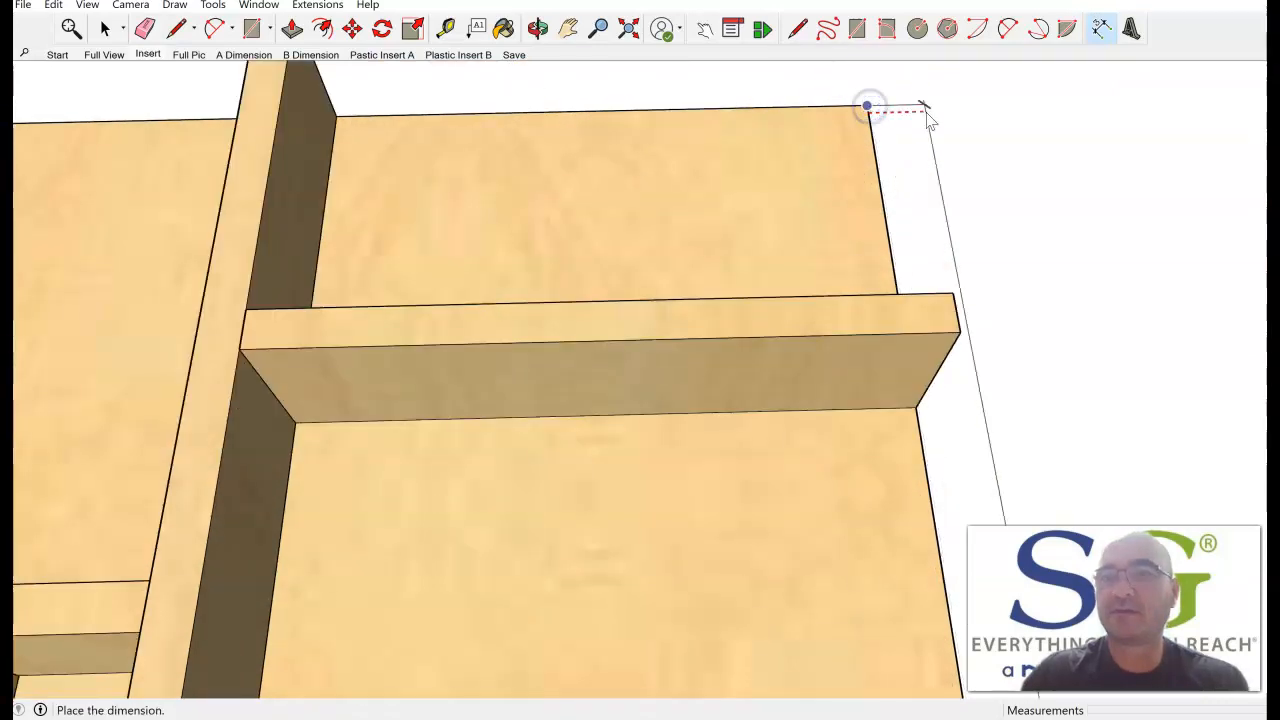
{"action": "left_click", "coordinate": [1003, 109]}
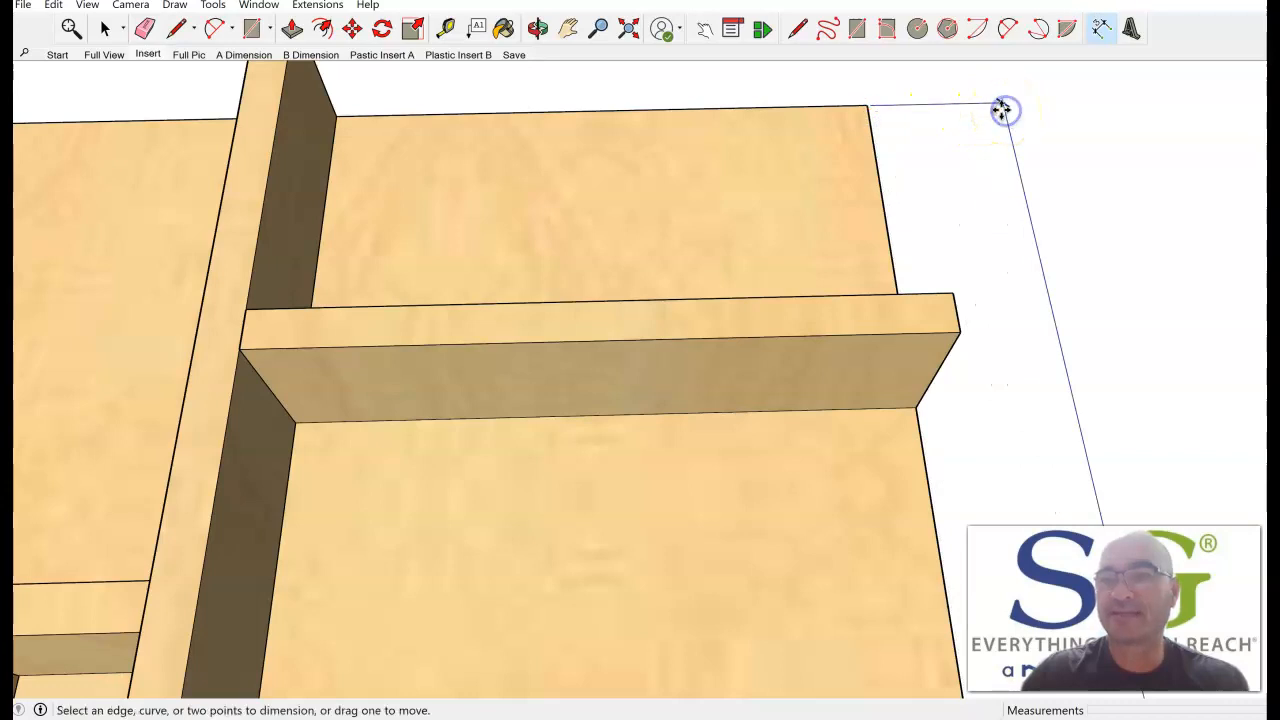
Move the overall width and depth dimension lines farther away from the insert's base.
{"action": "left_click", "coordinate": [160, 56]}
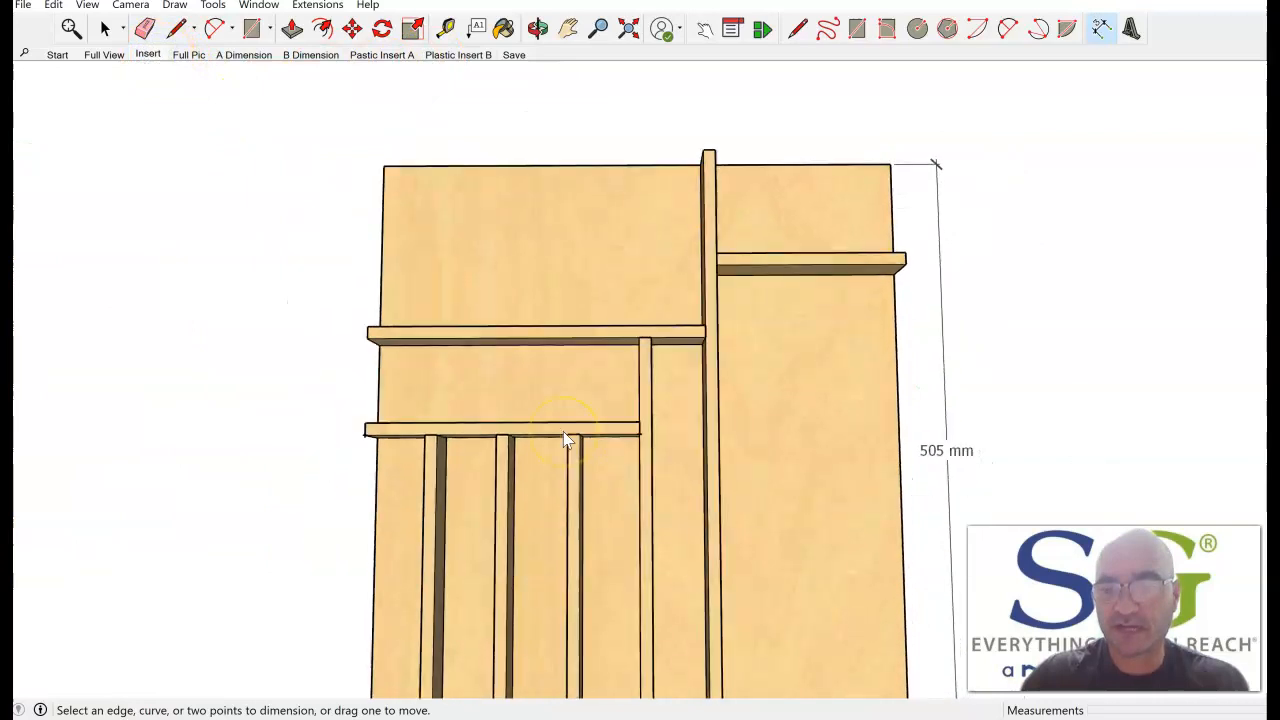
{"action": "middle_click_drag", "start_coordinate": [712, 538], "coordinate": [640, 486]}
{"action": "scroll", "coordinate": [640, 486], "scroll_direction": "down", "scroll_amount": 1}
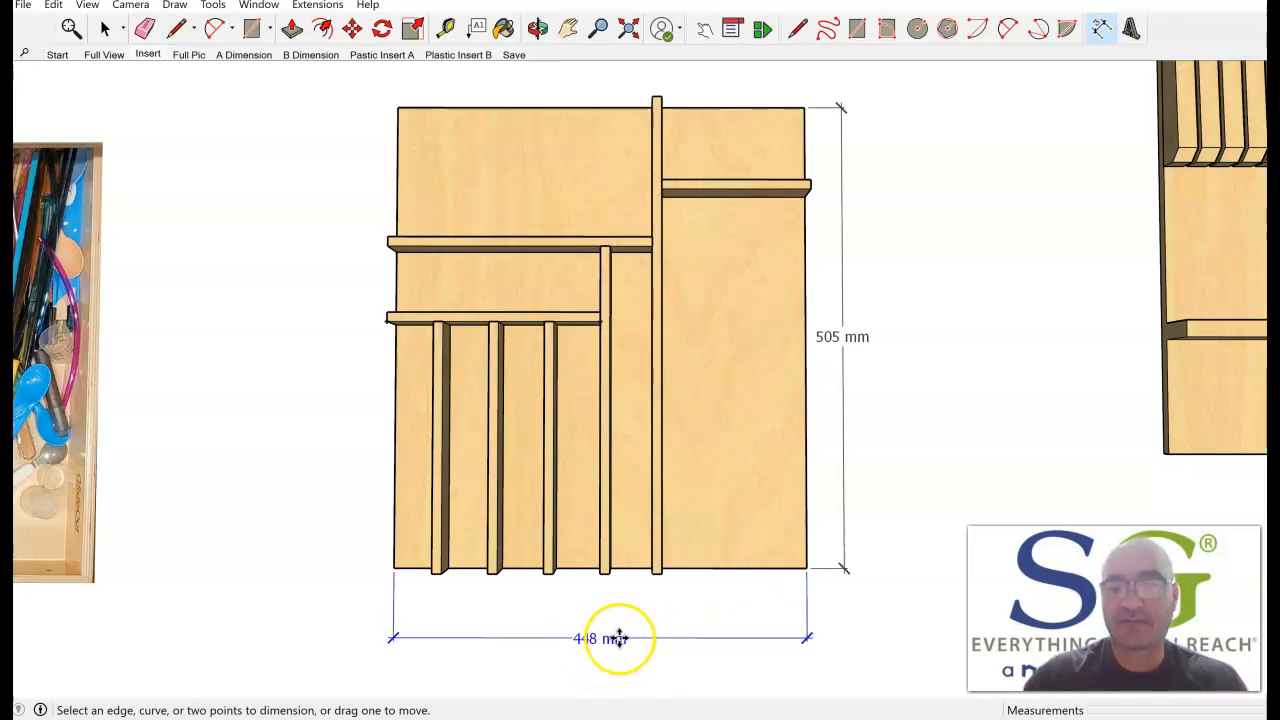
{"action": "left_click_drag", "start_coordinate": [619, 638], "coordinate": [619, 661]}
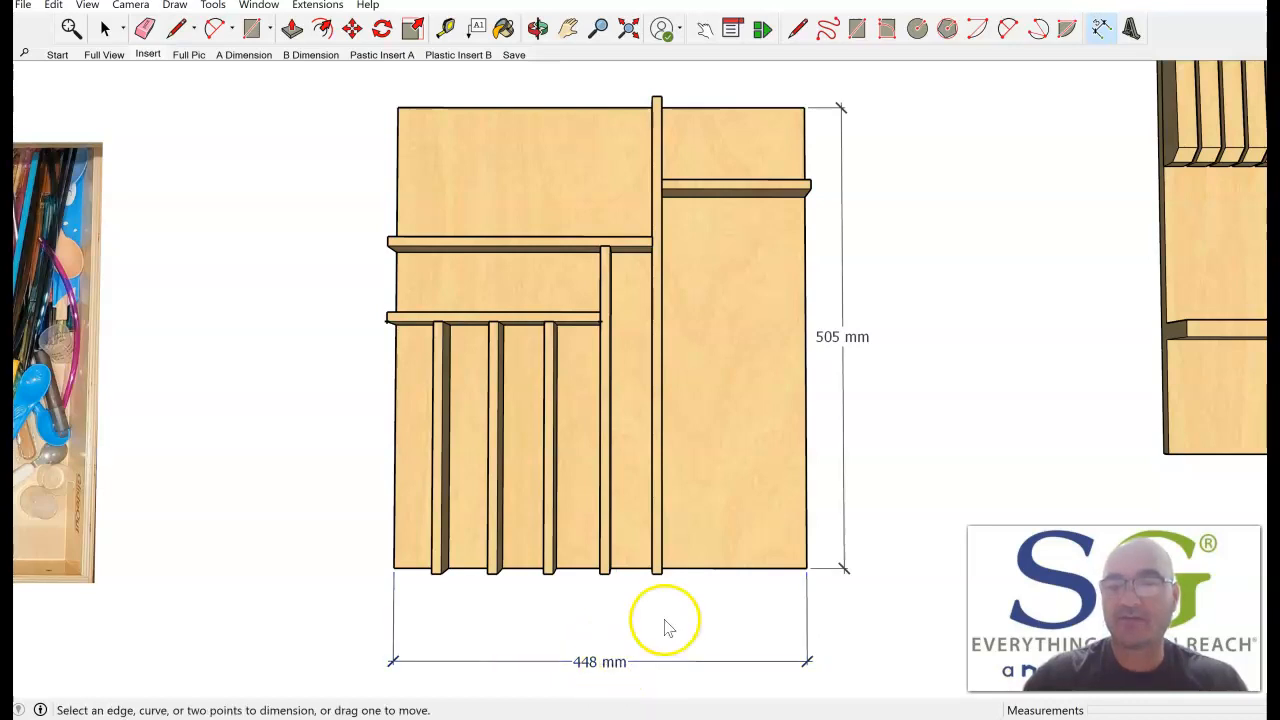
{"action": "left_click", "coordinate": [1103, 28]}
{"action": "key", "text": "space"}
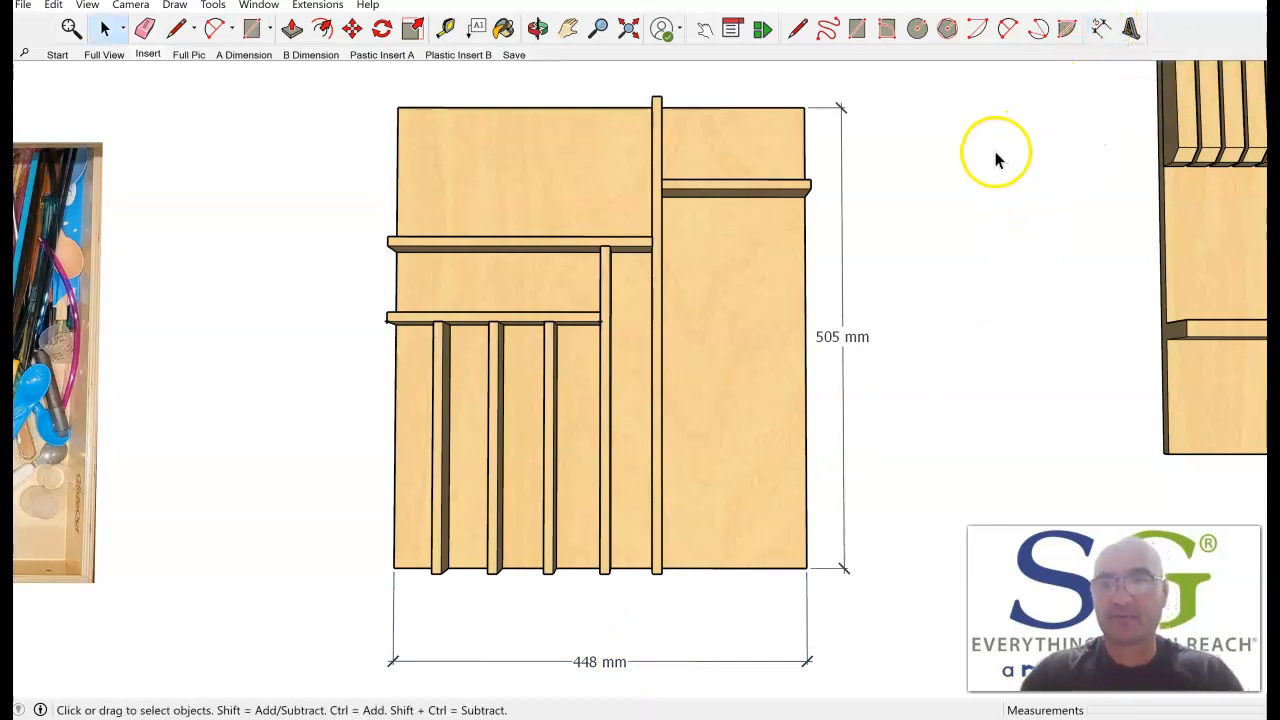
{"action": "left_click", "coordinate": [600, 660]}
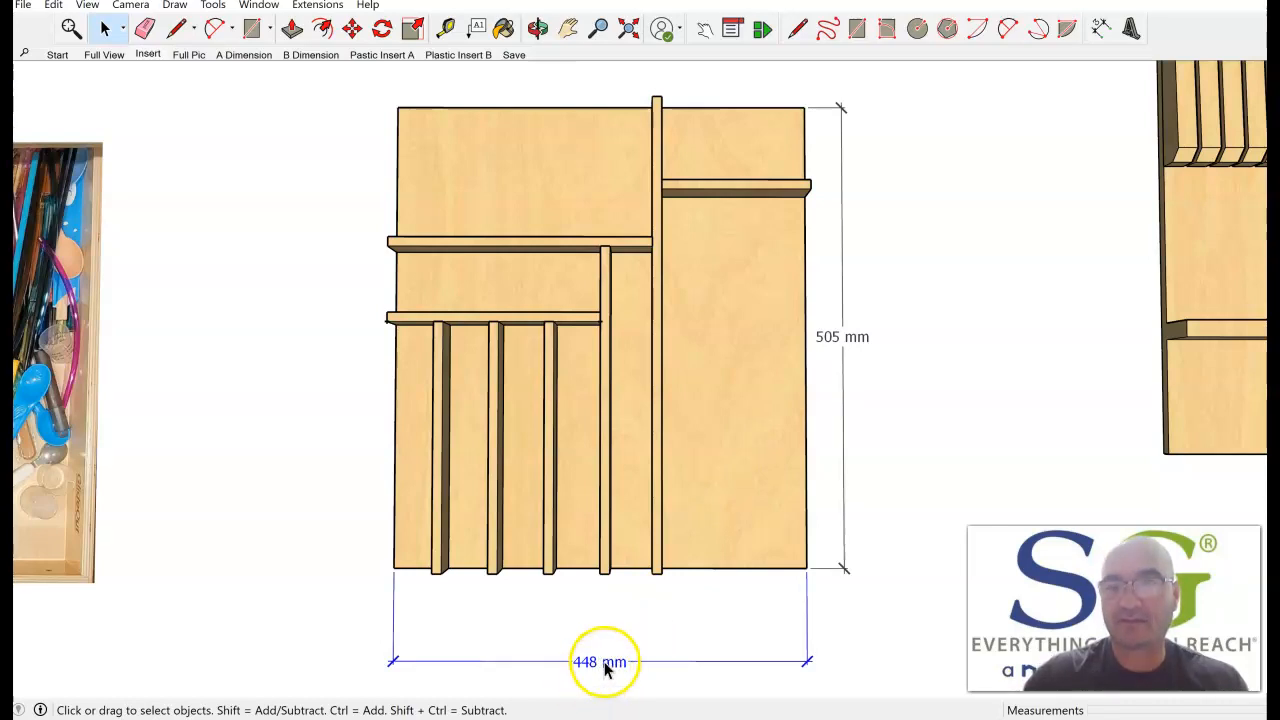
{"action": "left_click", "coordinate": [1101, 28]}
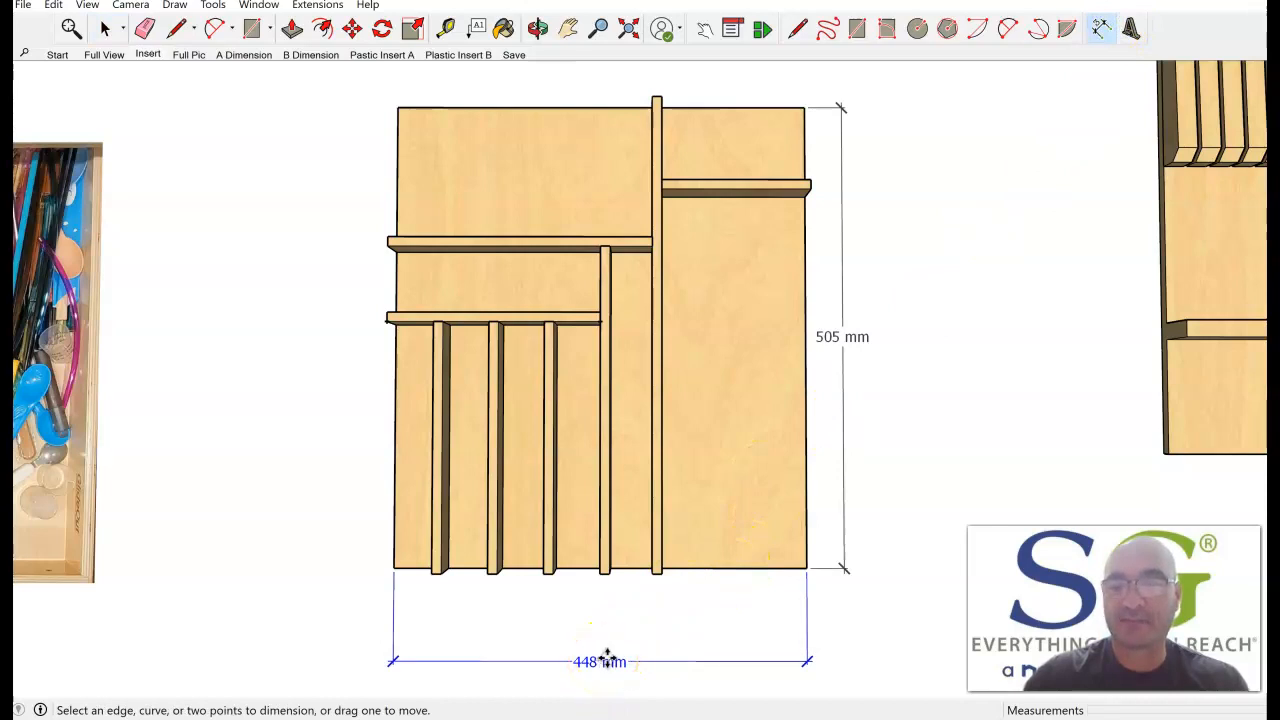
{"action": "left_click_drag", "start_coordinate": [834, 337], "coordinate": [920, 336]}
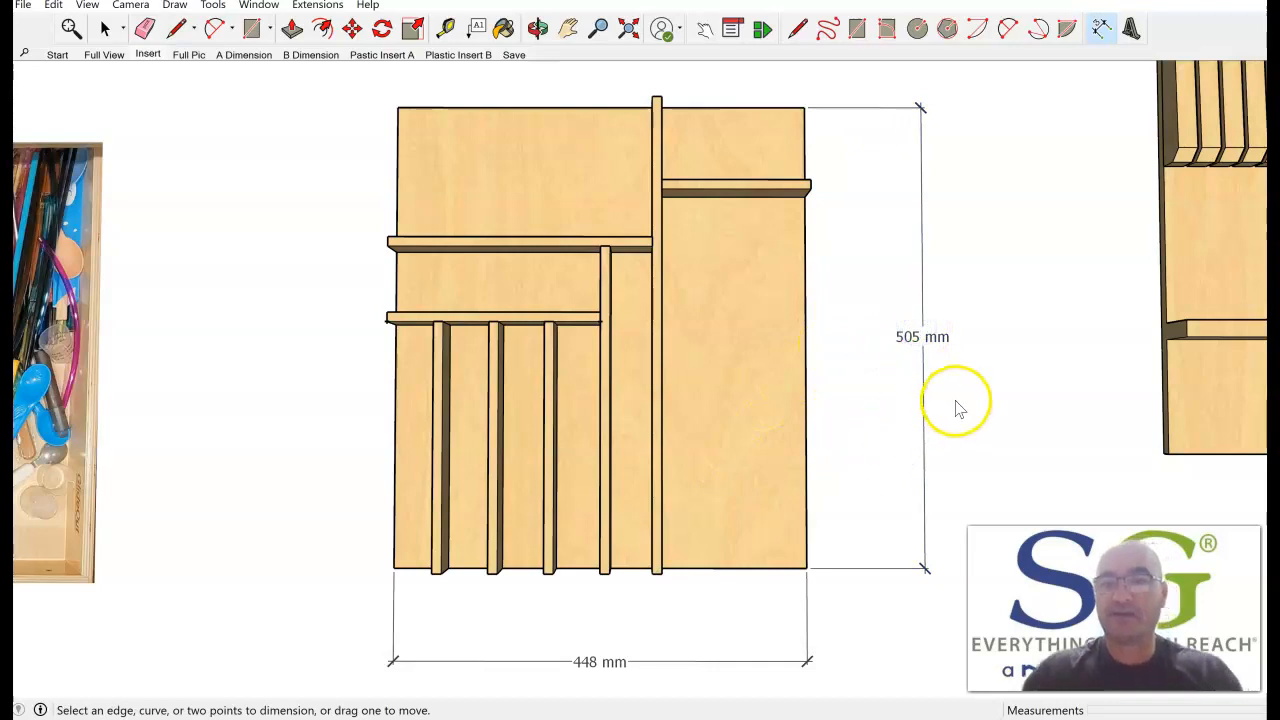
{"action": "key", "text": "space"}
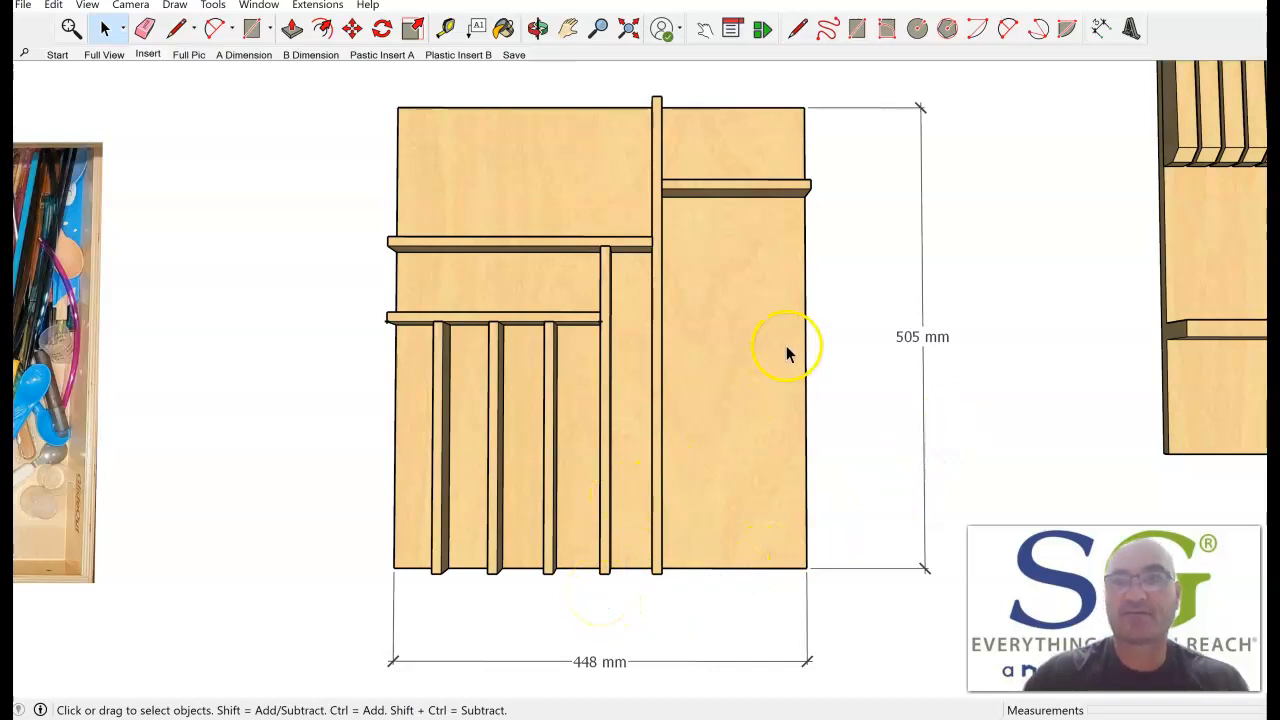
Dimension the front gap between the base's left corner and the first divider, placing it inside the overall width dimension.
{"action": "left_click", "coordinate": [1101, 28]}
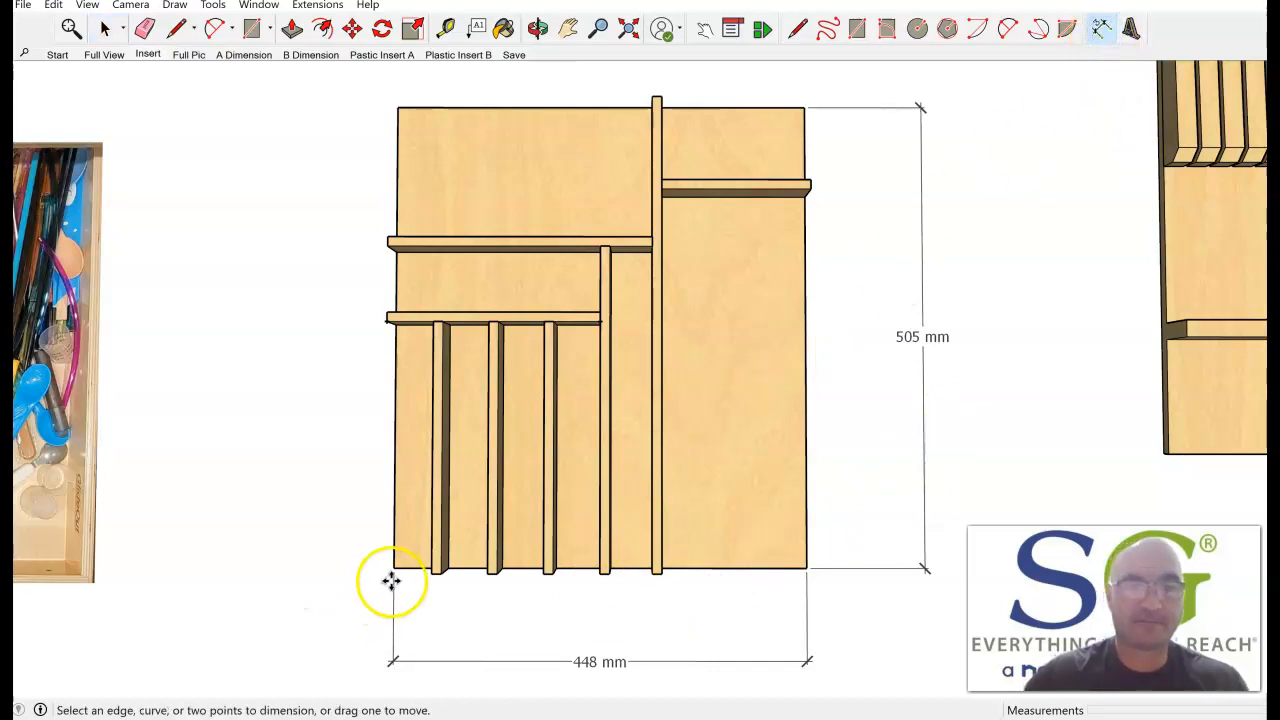
{"action": "scroll", "coordinate": [393, 582], "scroll_direction": "up", "scroll_amount": 6}
{"action": "middle_click_drag", "start_coordinate": [521, 585], "coordinate": [506, 340]}
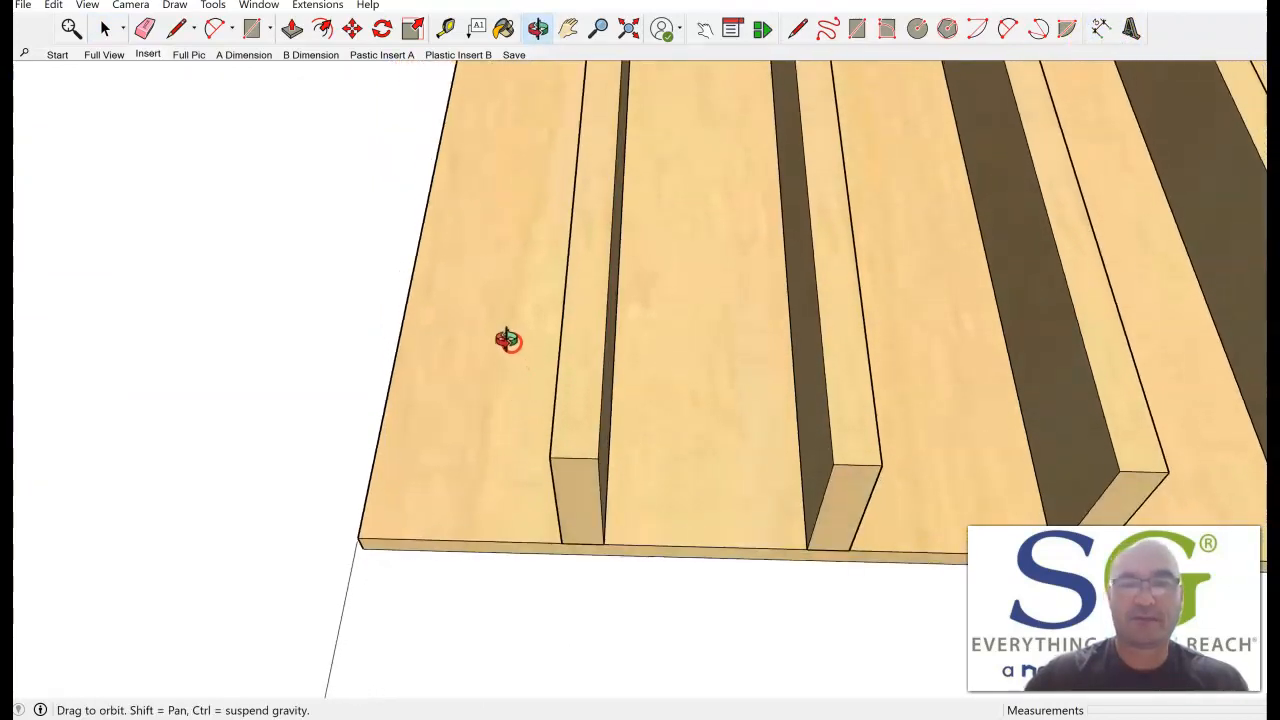
{"action": "left_click", "coordinate": [358, 538]}
{"action": "left_click", "coordinate": [562, 544]}
{"action": "scroll", "coordinate": [492, 605], "scroll_direction": "down", "scroll_amount": 5}
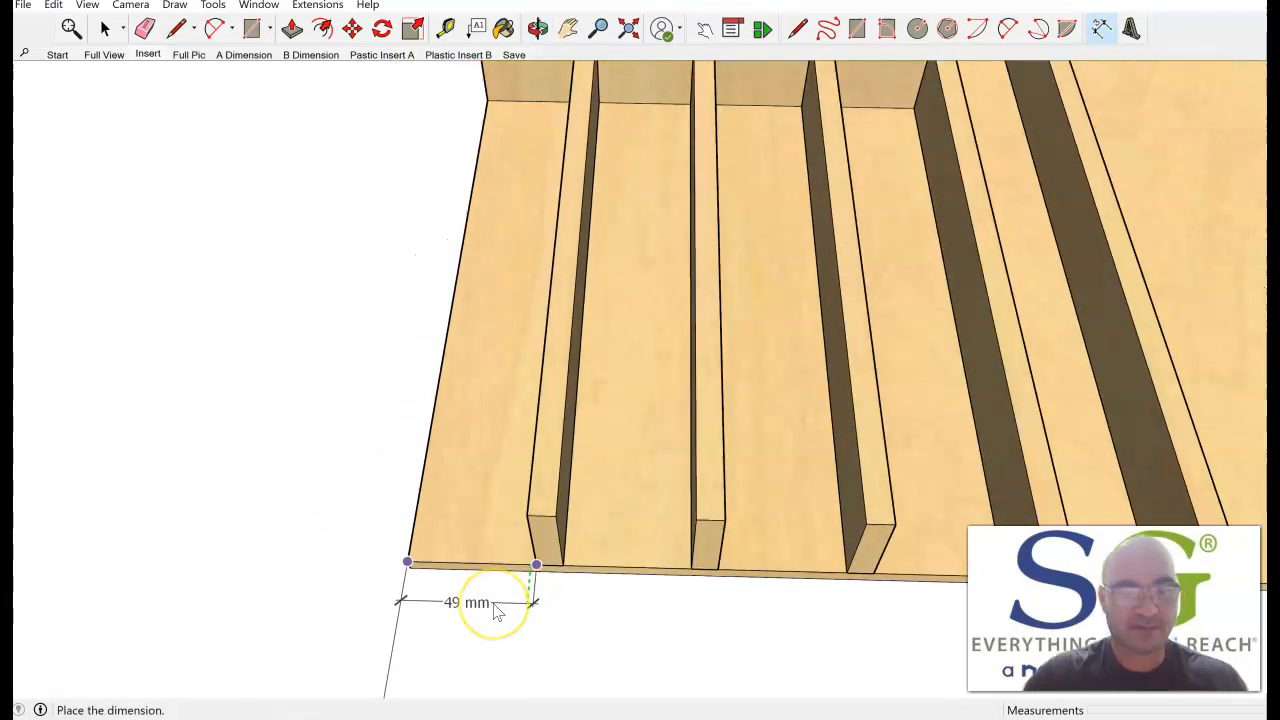
{"action": "middle_click_drag", "start_coordinate": [497, 611], "coordinate": [555, 425]}
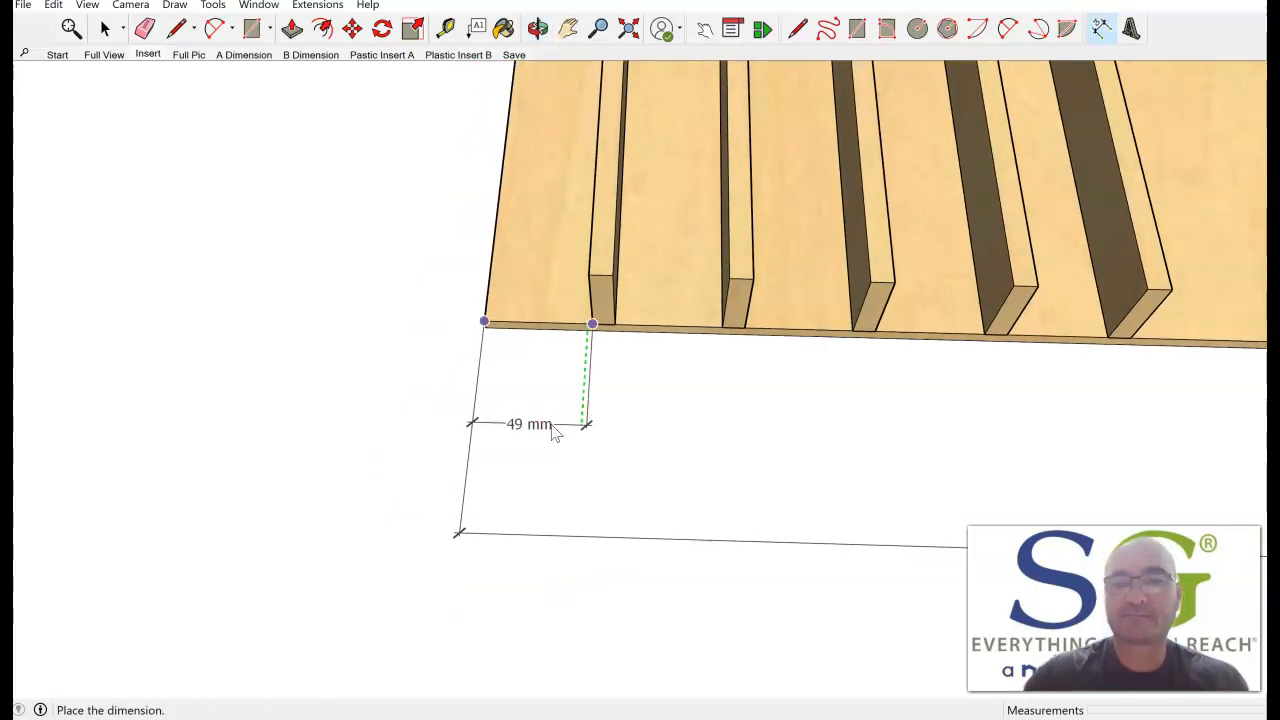
{"action": "left_click", "coordinate": [555, 430]}
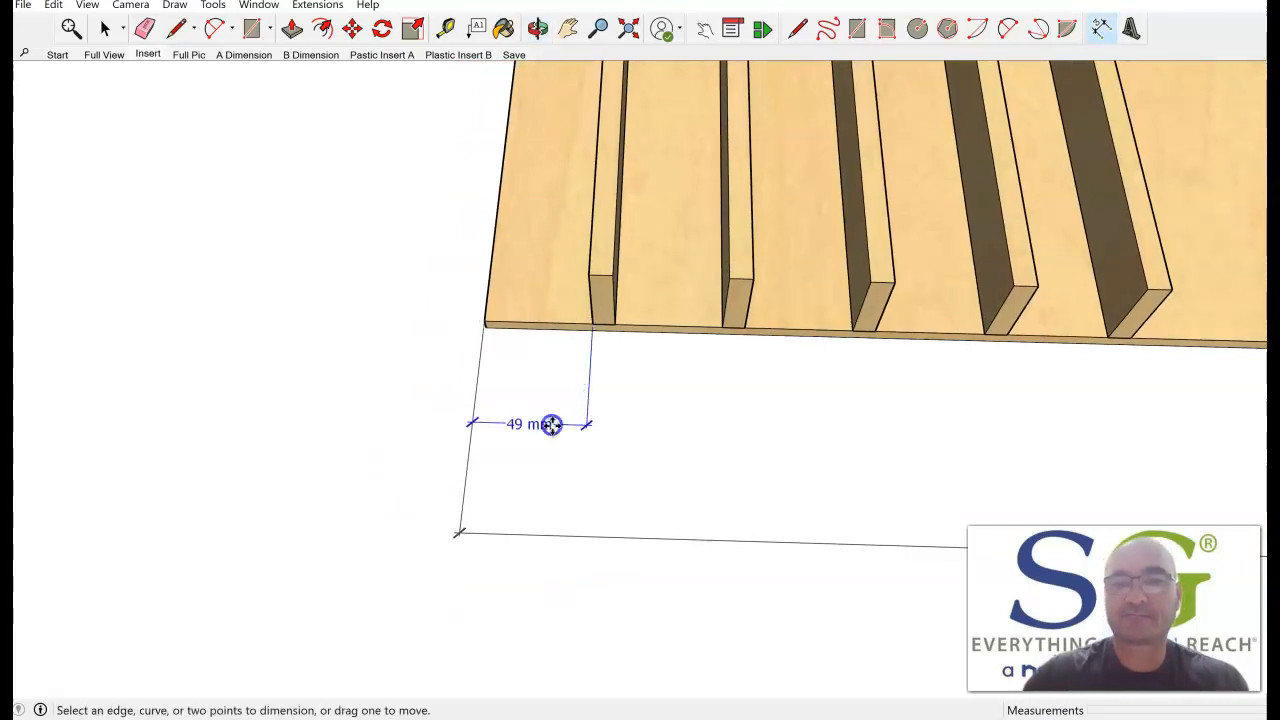
Dimension the front gaps between the first and second and the second and third dividers, in line with the first gap's dimension.
{"action": "left_click", "coordinate": [615, 325]}
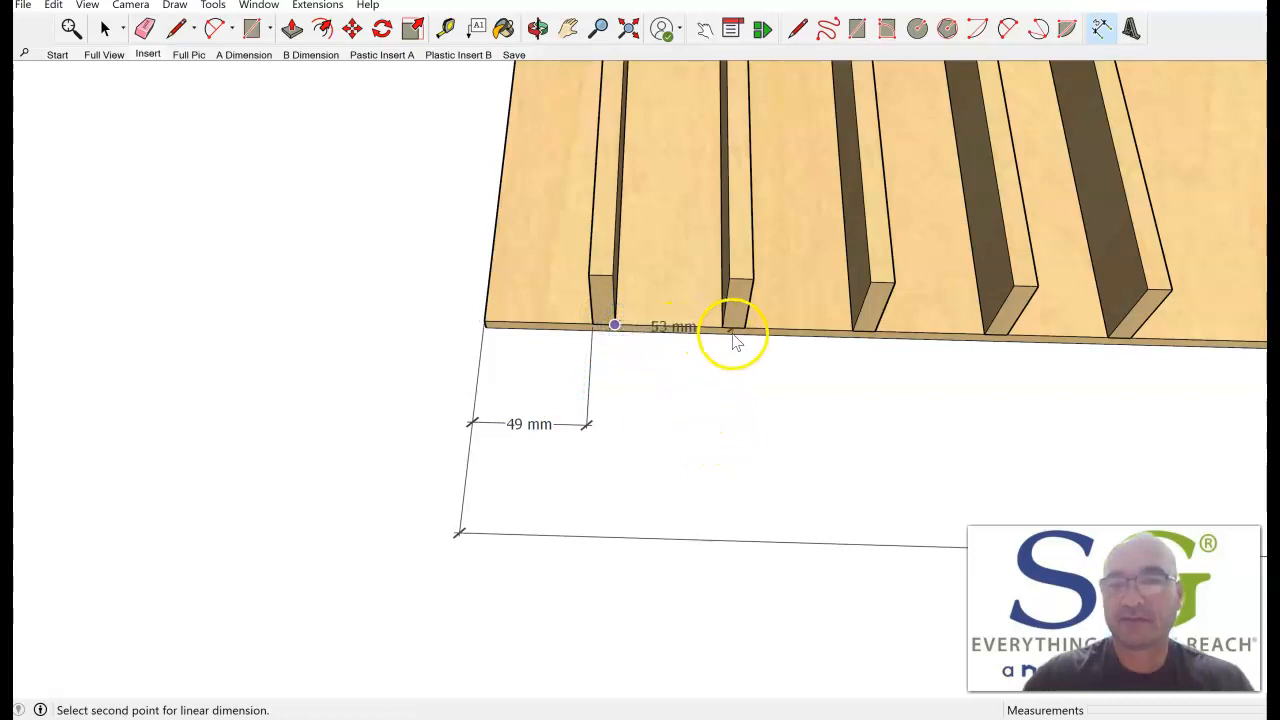
{"action": "left_click", "coordinate": [722, 326]}
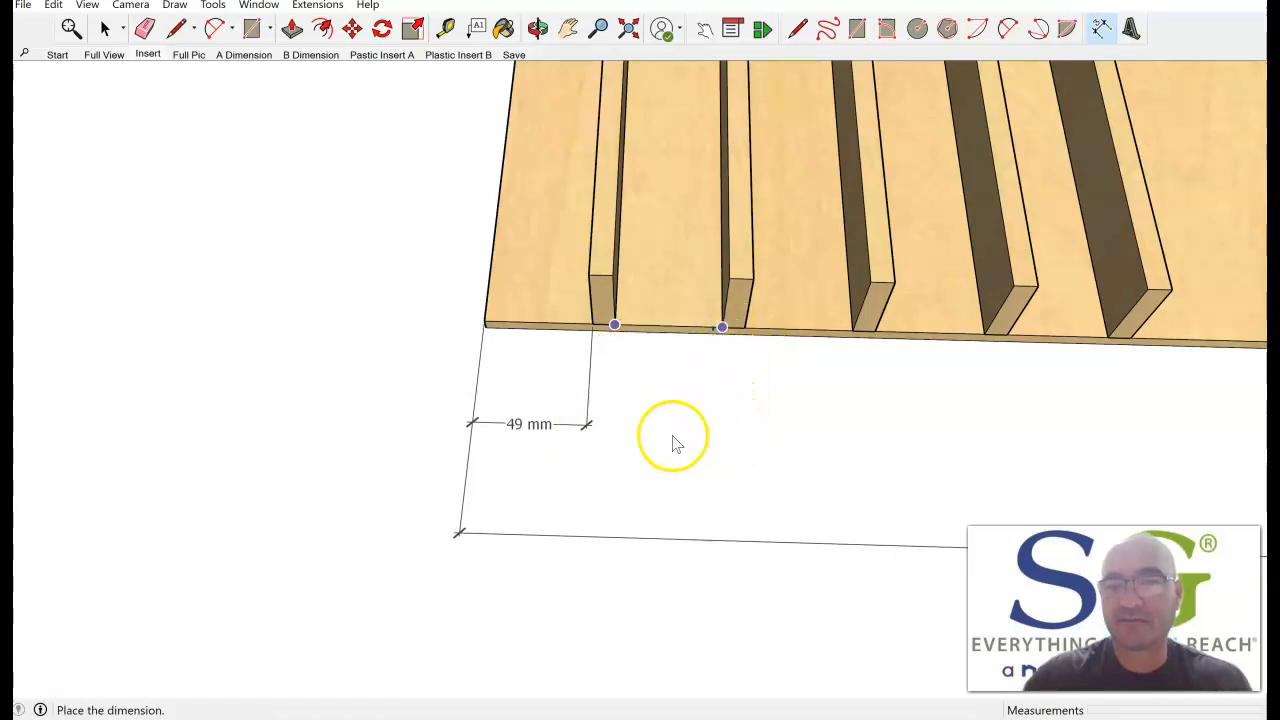
{"action": "left_click", "coordinate": [733, 434]}
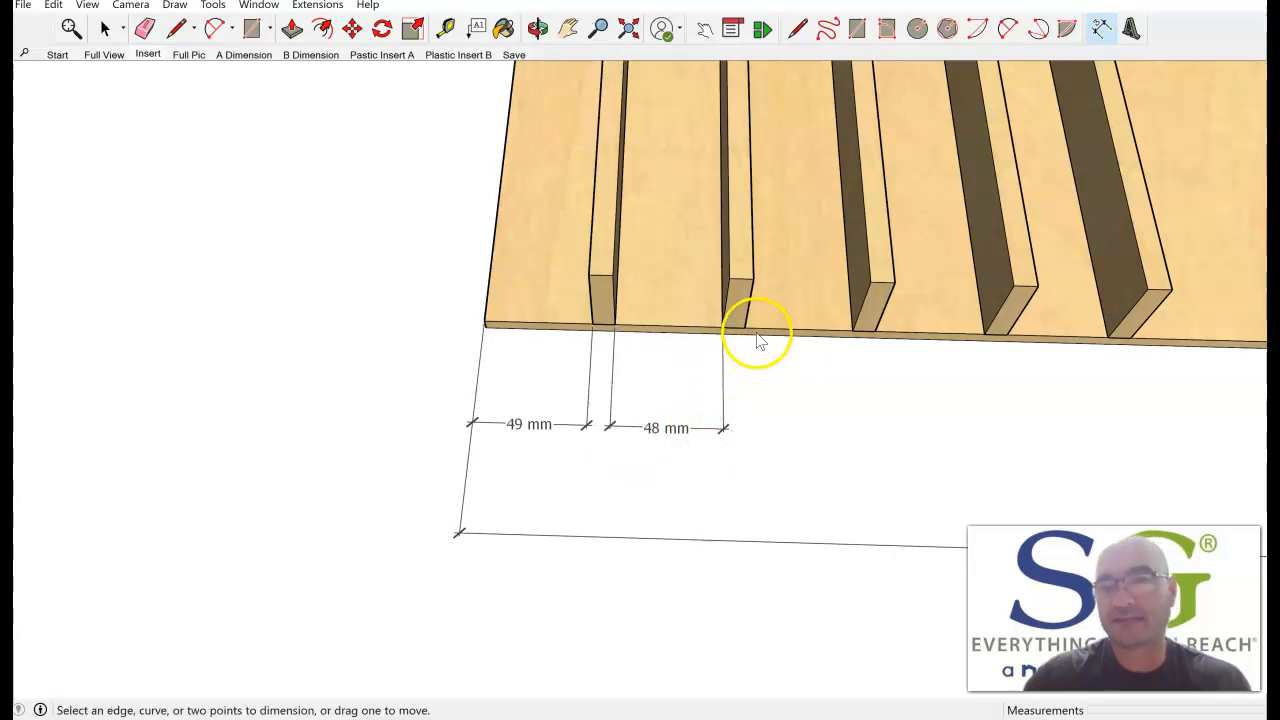
{"action": "left_click", "coordinate": [745, 329]}
{"action": "left_click", "coordinate": [852, 331]}
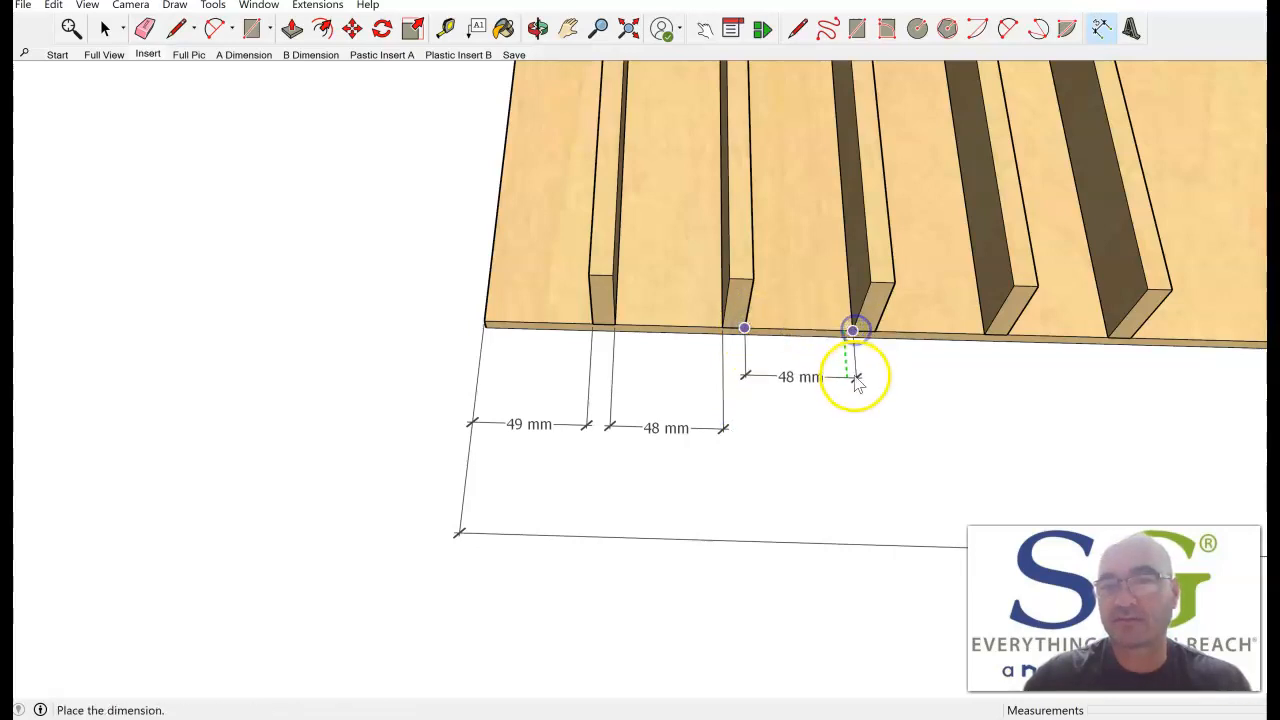
{"action": "left_click", "coordinate": [857, 432]}
Dimension the front gaps between the third and fourth and the fourth and fifth dividers, in line with the other gap dimensions.
{"action": "left_click", "coordinate": [877, 334]}
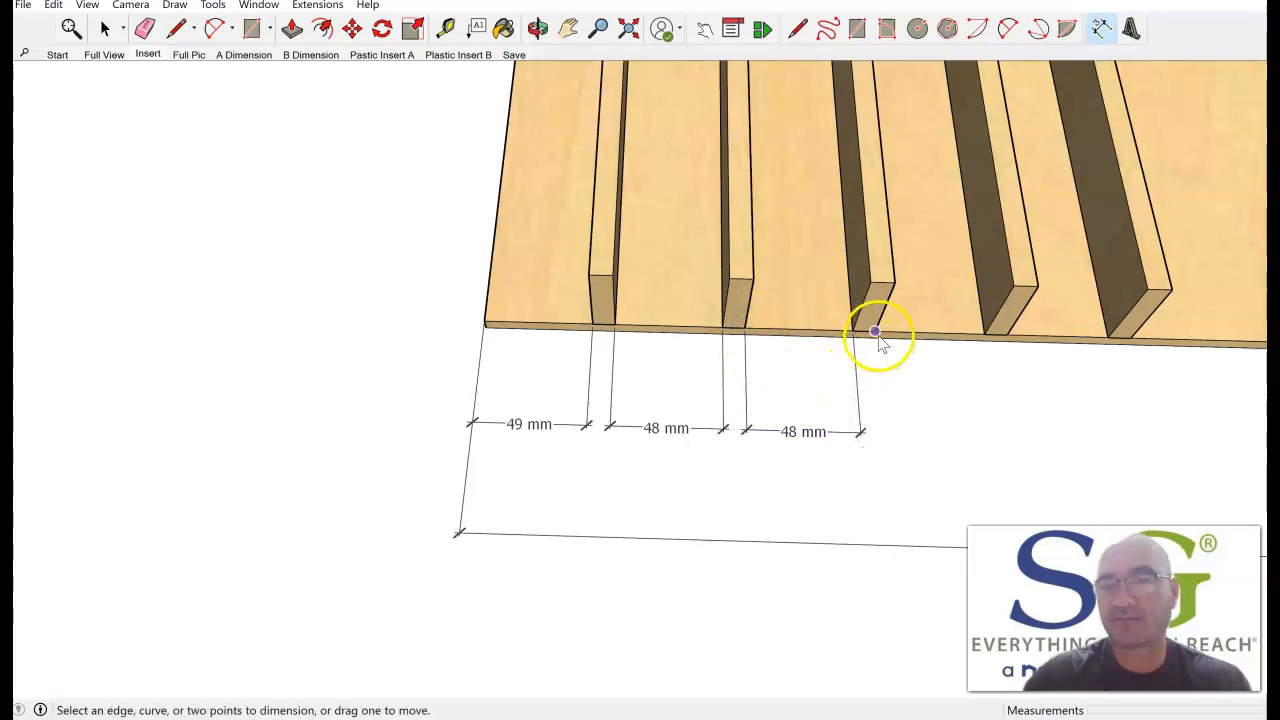
{"action": "left_click", "coordinate": [983, 335]}
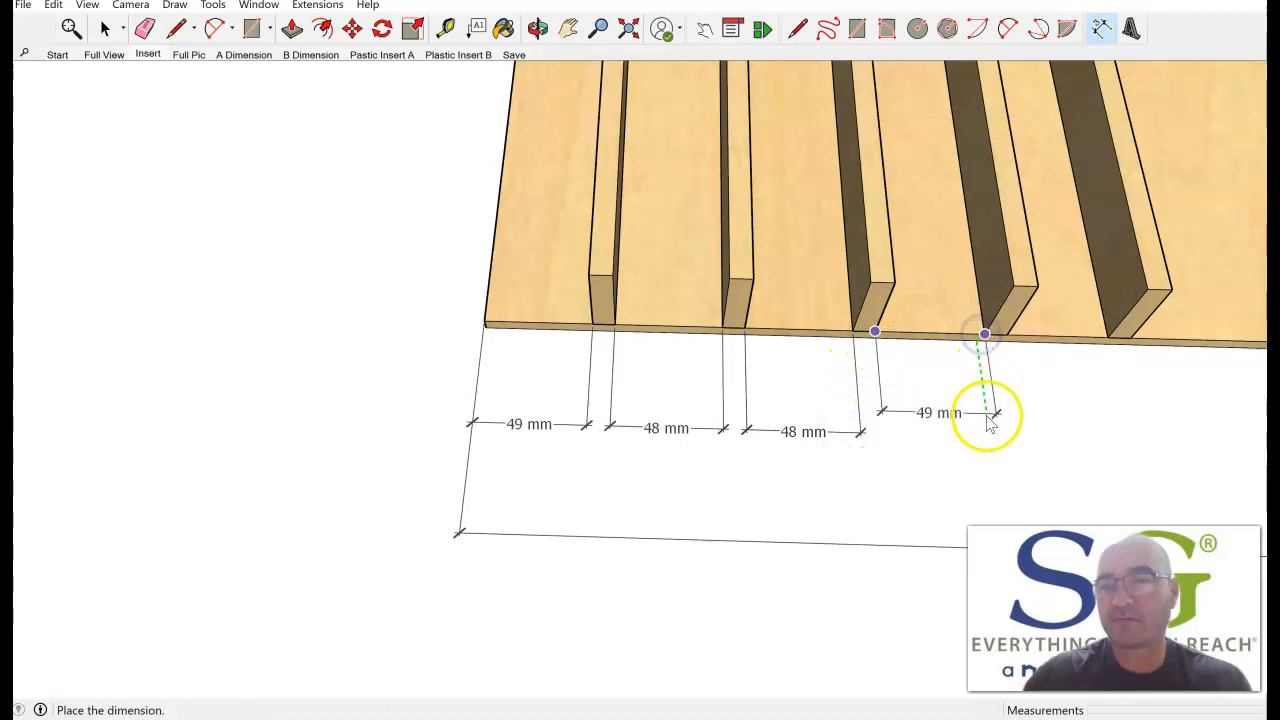
{"action": "left_click", "coordinate": [987, 437]}
{"action": "left_click", "coordinate": [1006, 334]}
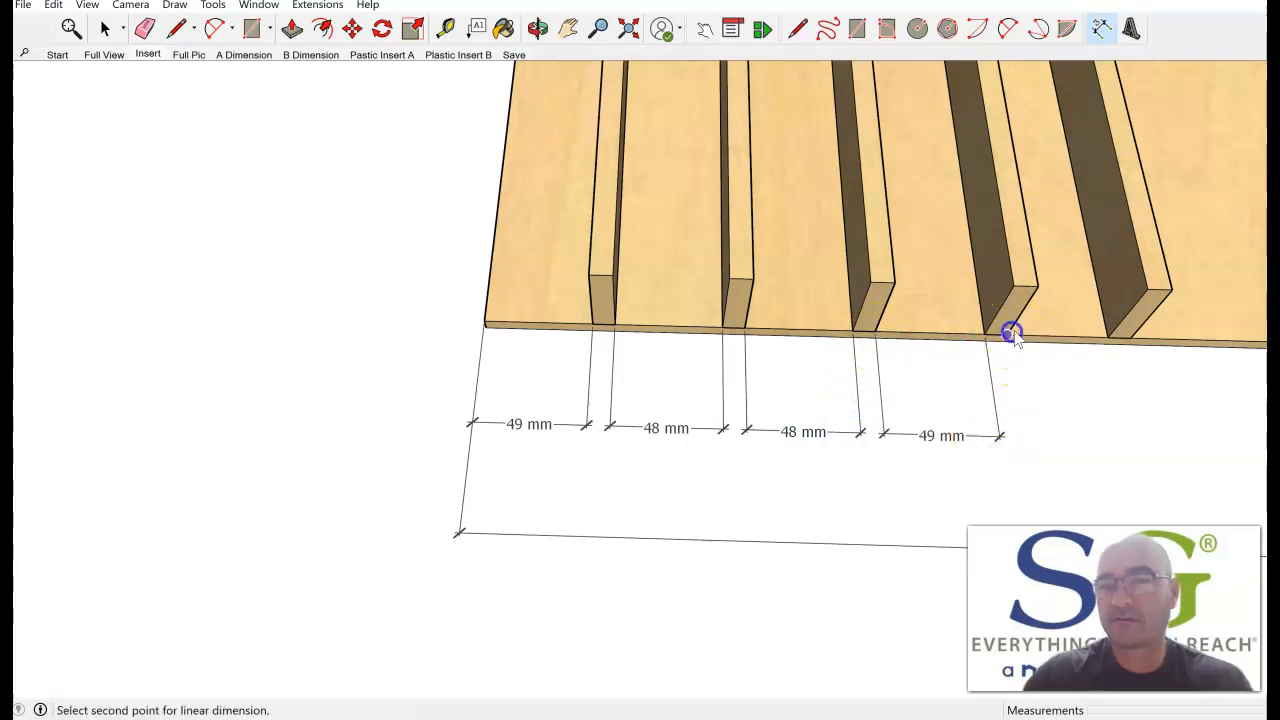
{"action": "left_click", "coordinate": [1108, 337]}
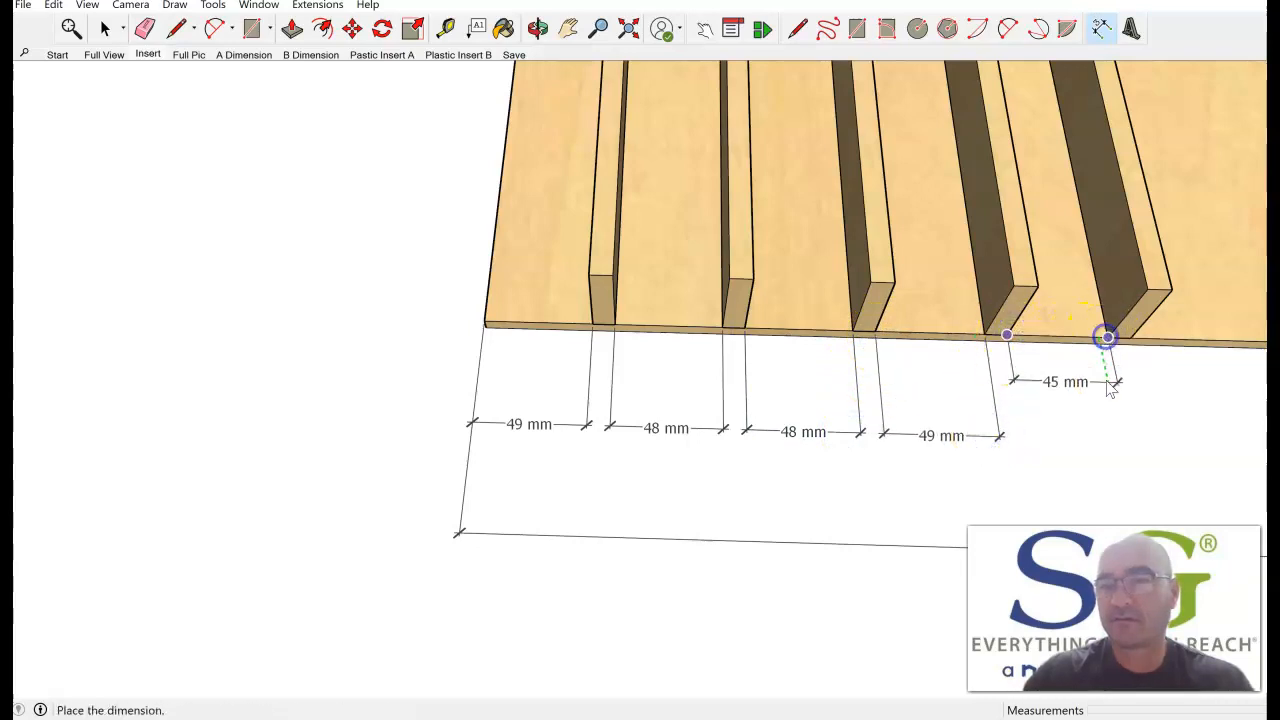
{"action": "left_click", "coordinate": [1115, 440]}
Try to dimension the wide front gap between the fifth divider and the base's right corner, and delete the attempt.
{"action": "middle_click_drag", "start_coordinate": [1063, 434], "coordinate": [477, 431]}
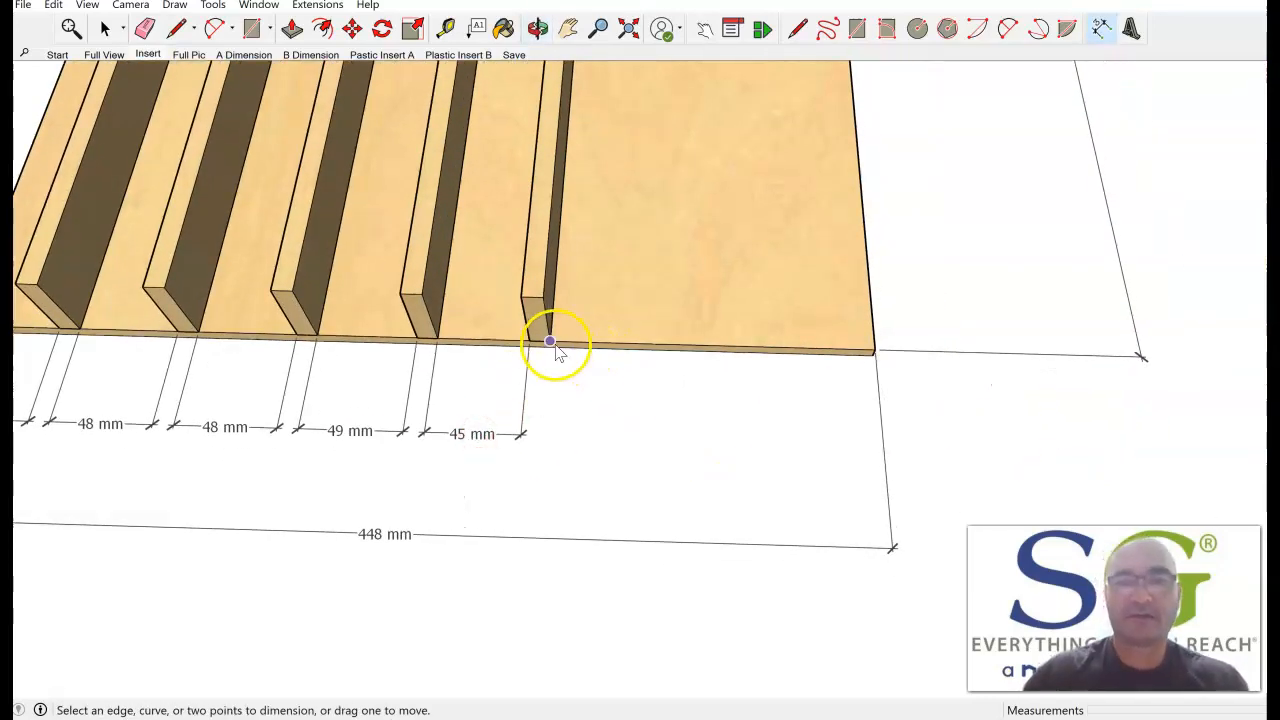
{"action": "left_click_drag", "start_coordinate": [553, 345], "coordinate": [875, 350]}
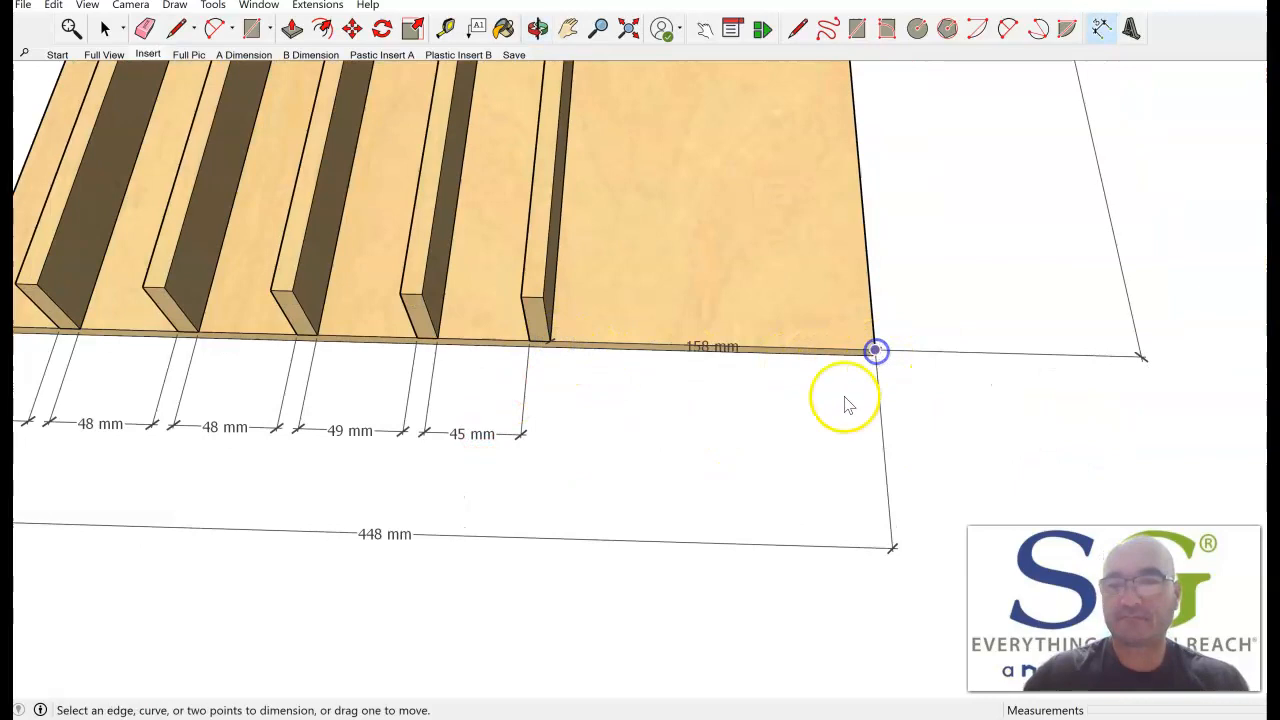
{"action": "left_click", "coordinate": [711, 347]}
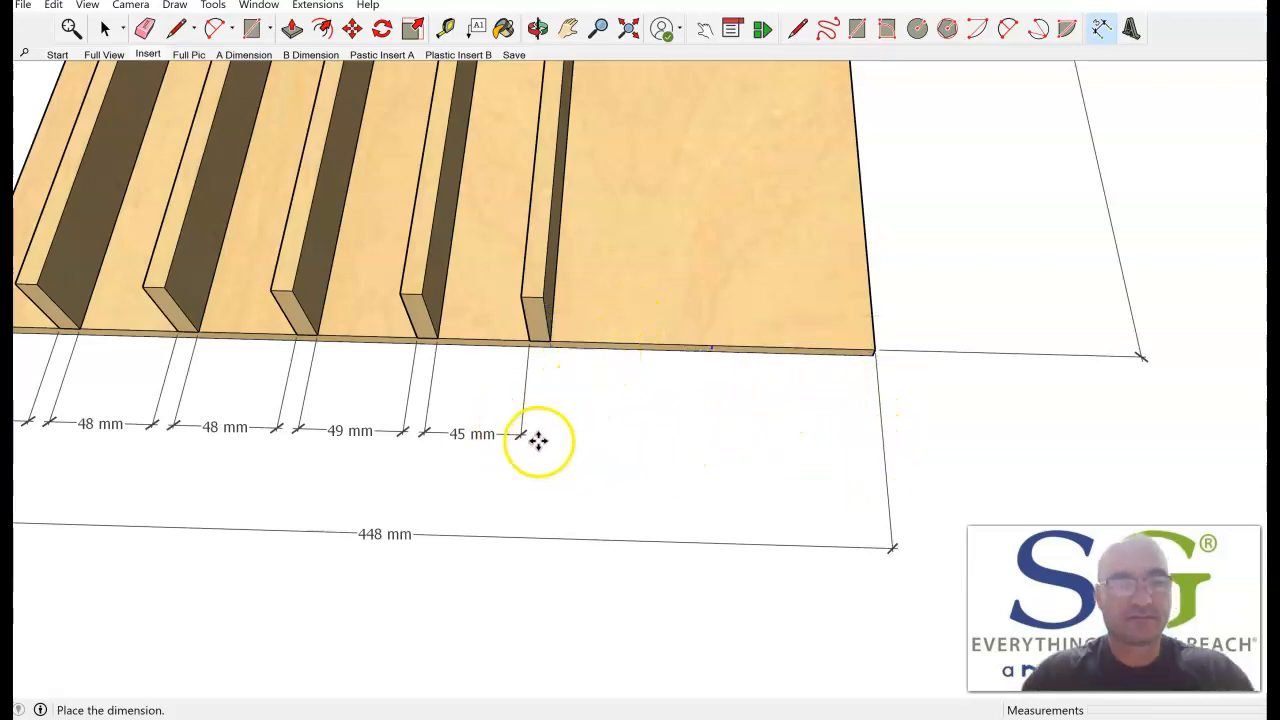
{"action": "key", "text": "Escape"}
{"action": "key", "text": "space"}
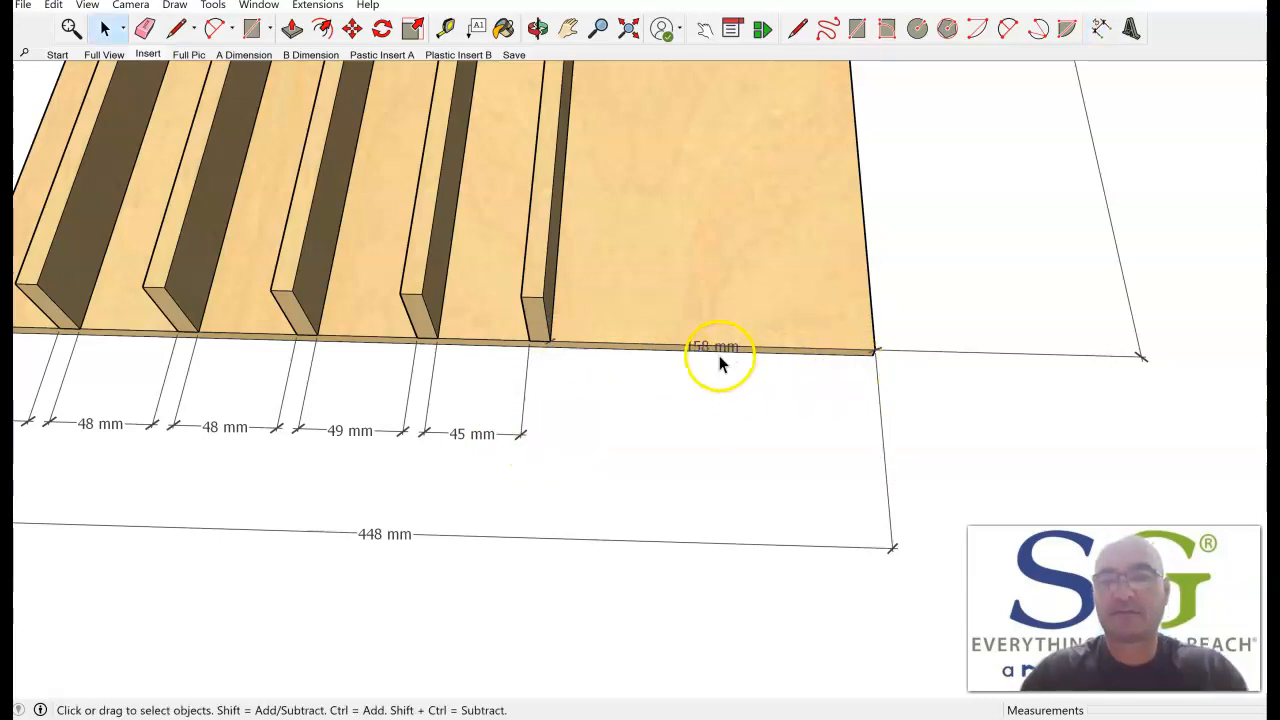
{"action": "key", "text": "Delete"}
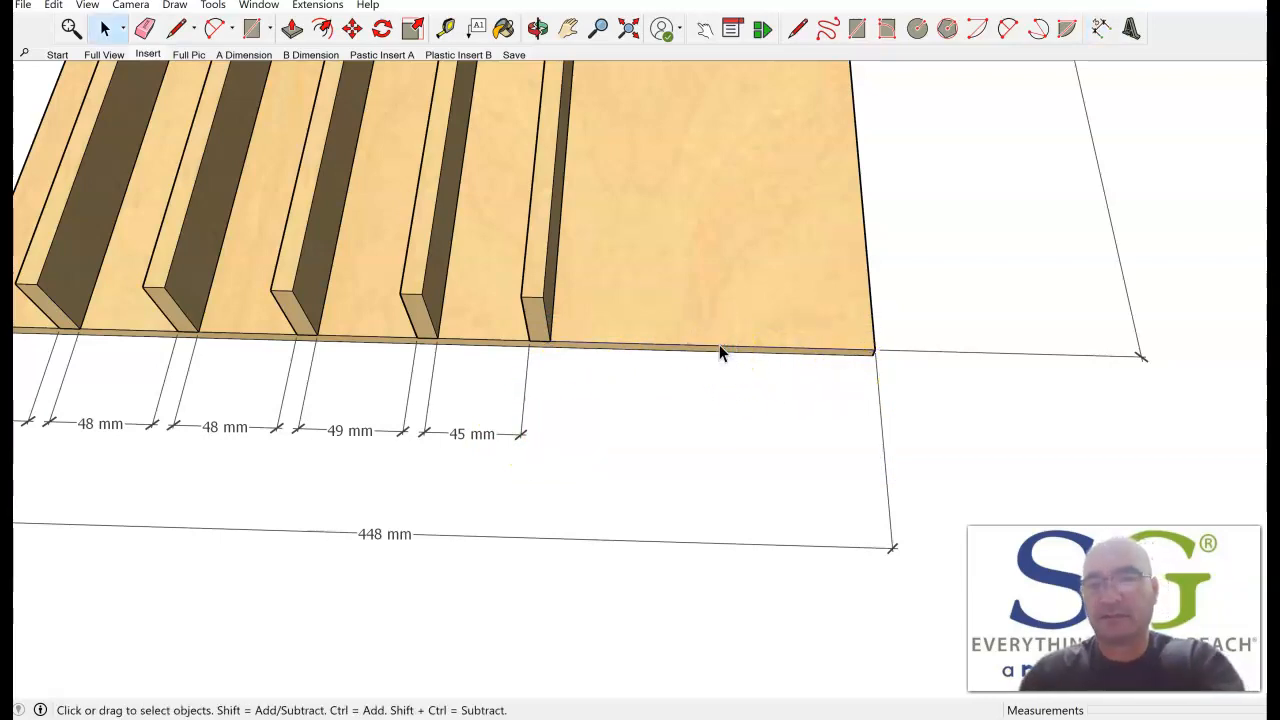
{"action": "left_click", "coordinate": [1100, 29]}
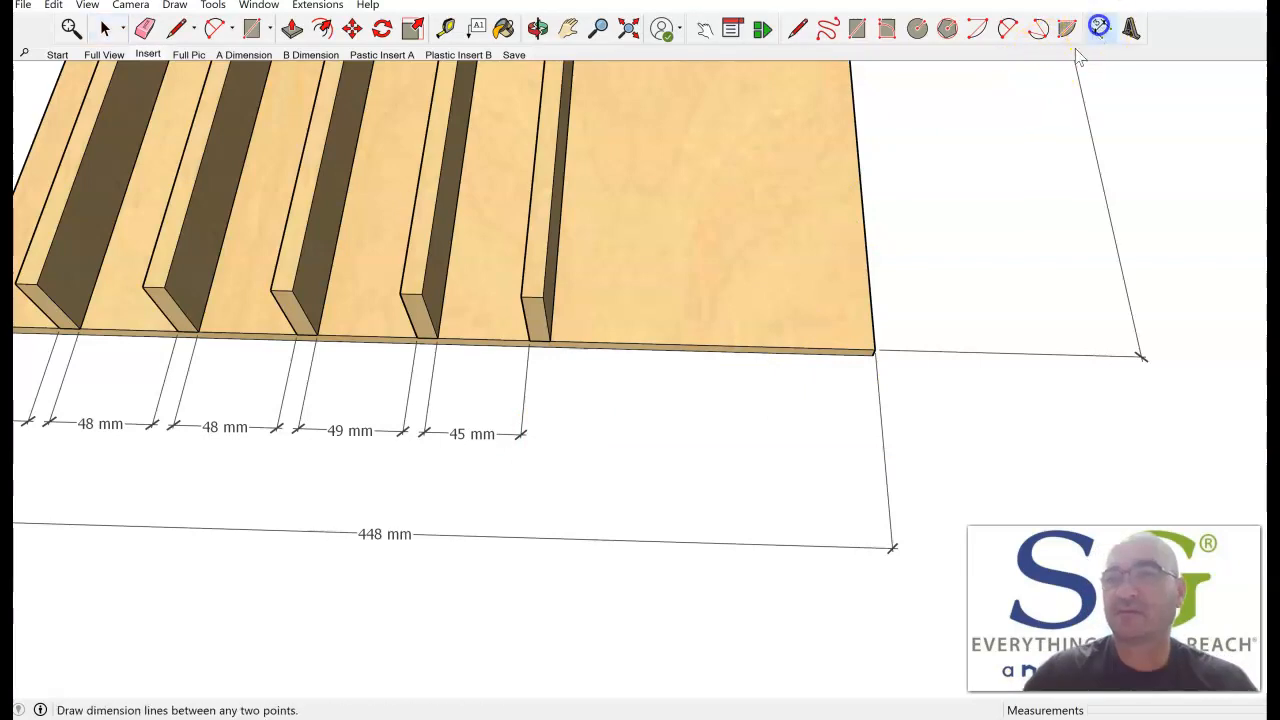
{"action": "left_click", "coordinate": [874, 351]}
{"action": "left_click", "coordinate": [580, 353]}
{"action": "key", "text": "space"}
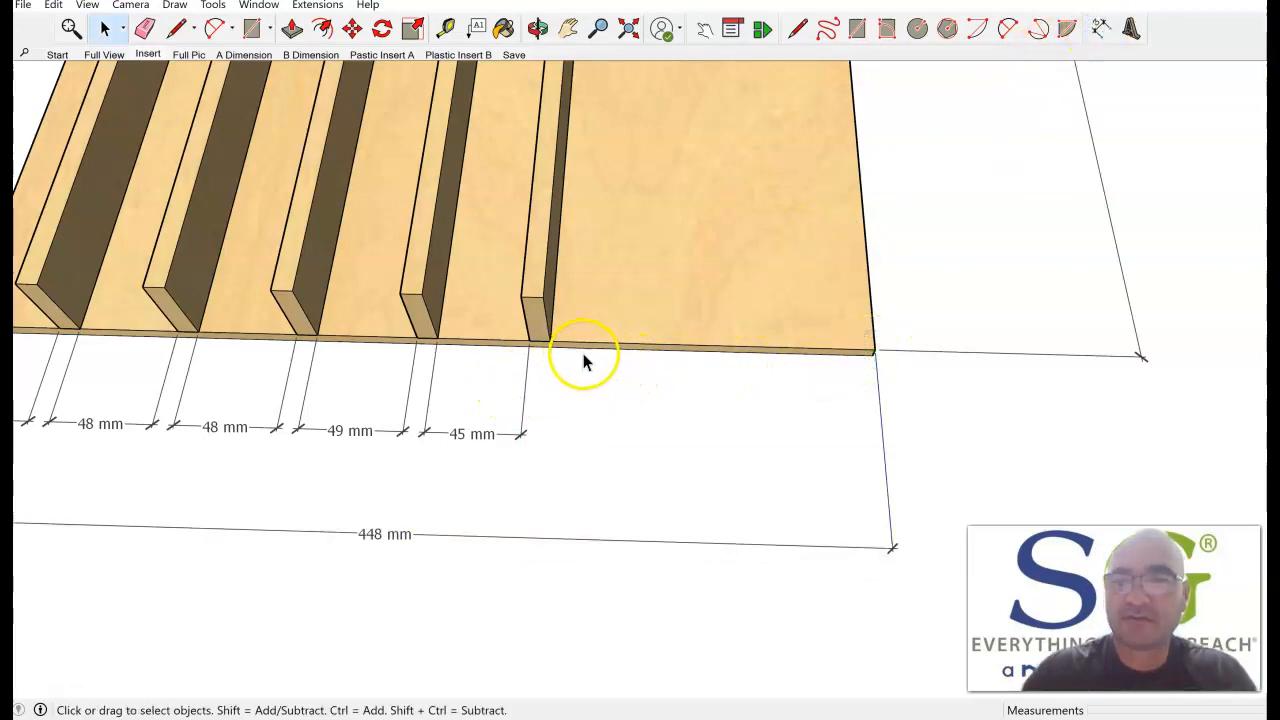
Dimension the front gap between the base's right corner and the fifth divider, in line with the other gap dimensions.
{"action": "left_click", "coordinate": [1103, 29]}
{"action": "scroll", "coordinate": [876, 364], "scroll_direction": "up", "scroll_amount": 4}
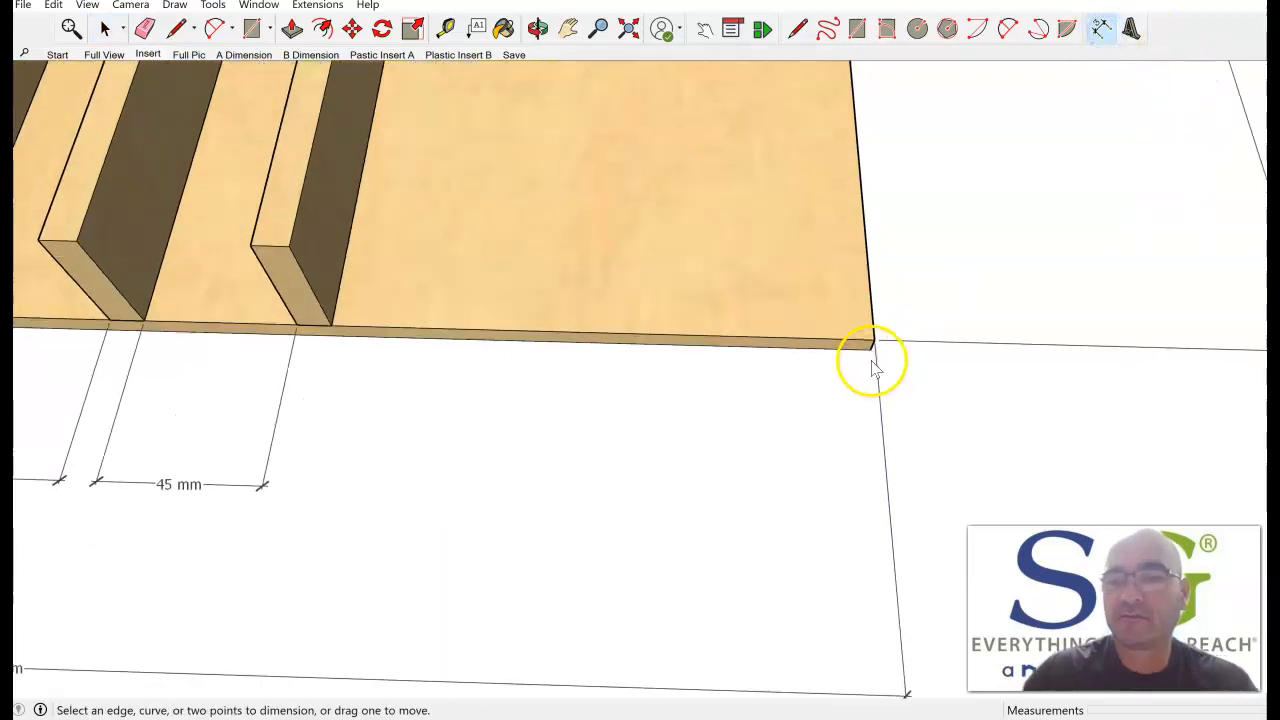
{"action": "left_click", "coordinate": [874, 336]}
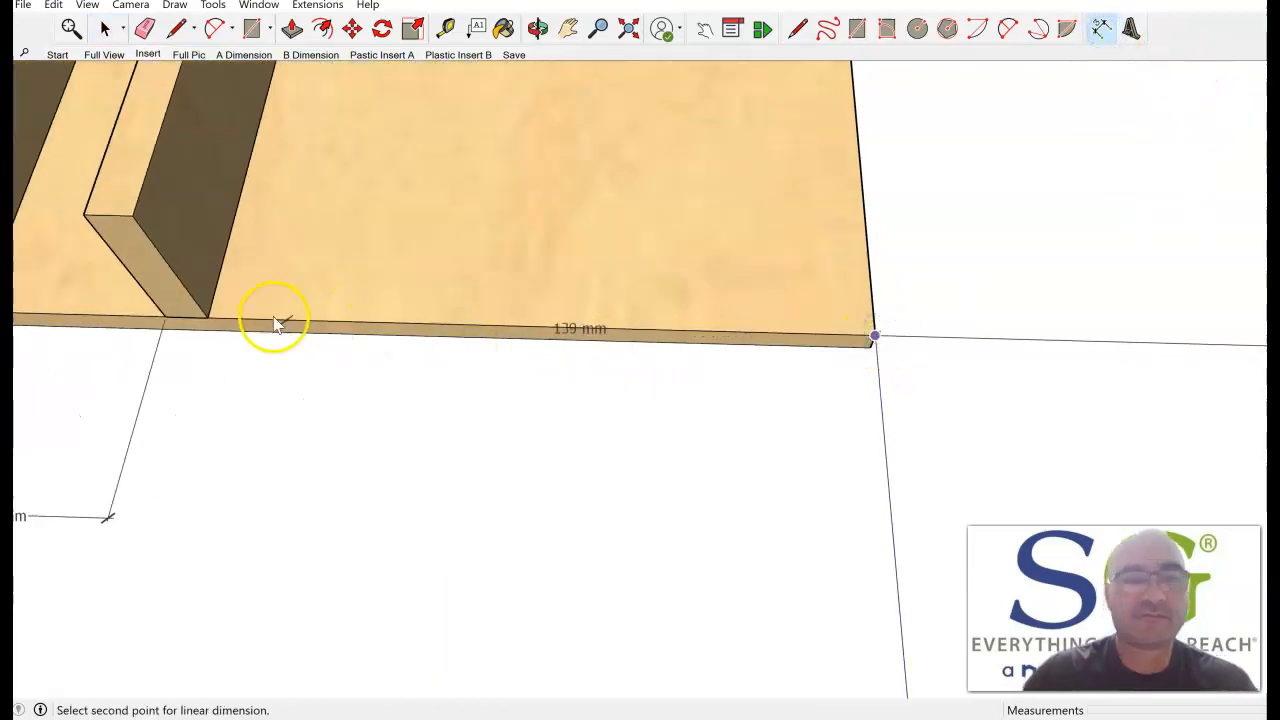
{"action": "left_click", "coordinate": [207, 317]}
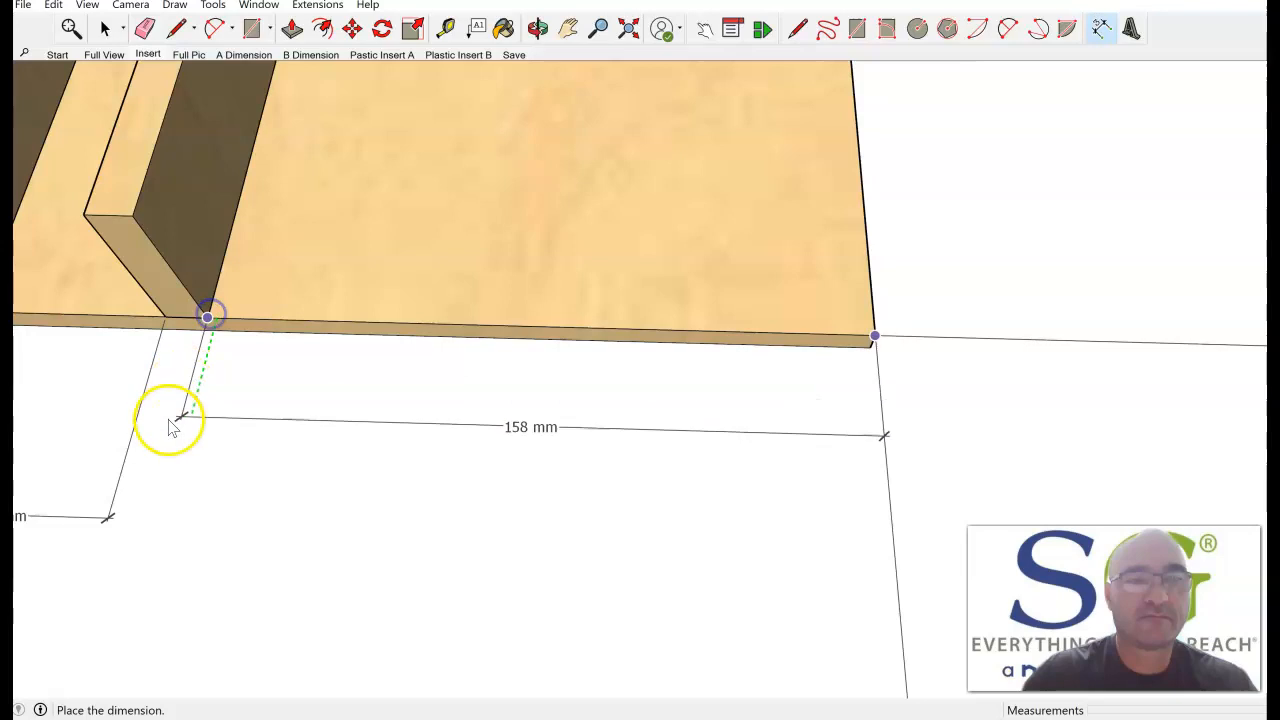
{"action": "left_click", "coordinate": [135, 515]}
{"action": "scroll", "coordinate": [313, 510], "scroll_direction": "down", "scroll_amount": 2}
{"action": "scroll", "coordinate": [313, 510], "scroll_direction": "down", "scroll_amount": 2}
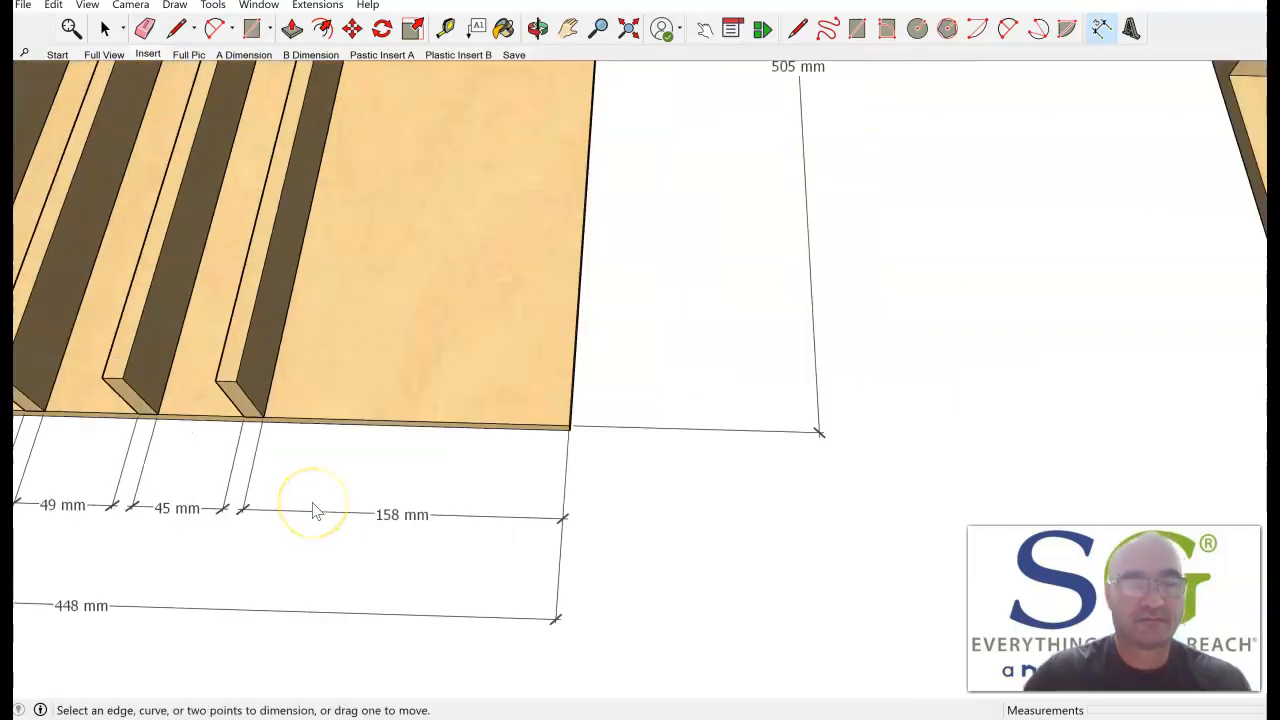
Return to the Insert scene, reframe it to show the whole insert with its front dimensions, and update the scene.
{"action": "middle_click_drag", "start_coordinate": [311, 502], "coordinate": [831, 457], "text": "shift"}
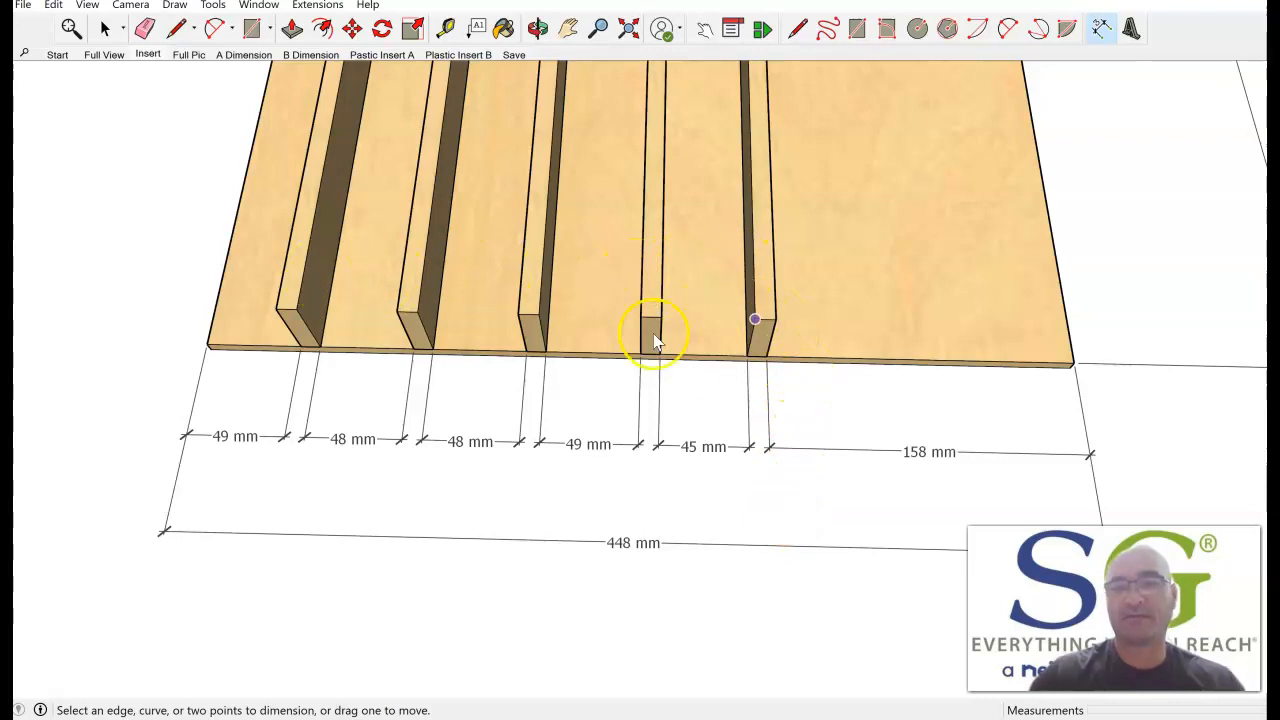
{"action": "middle_click_drag", "start_coordinate": [700, 386], "coordinate": [720, 398]}
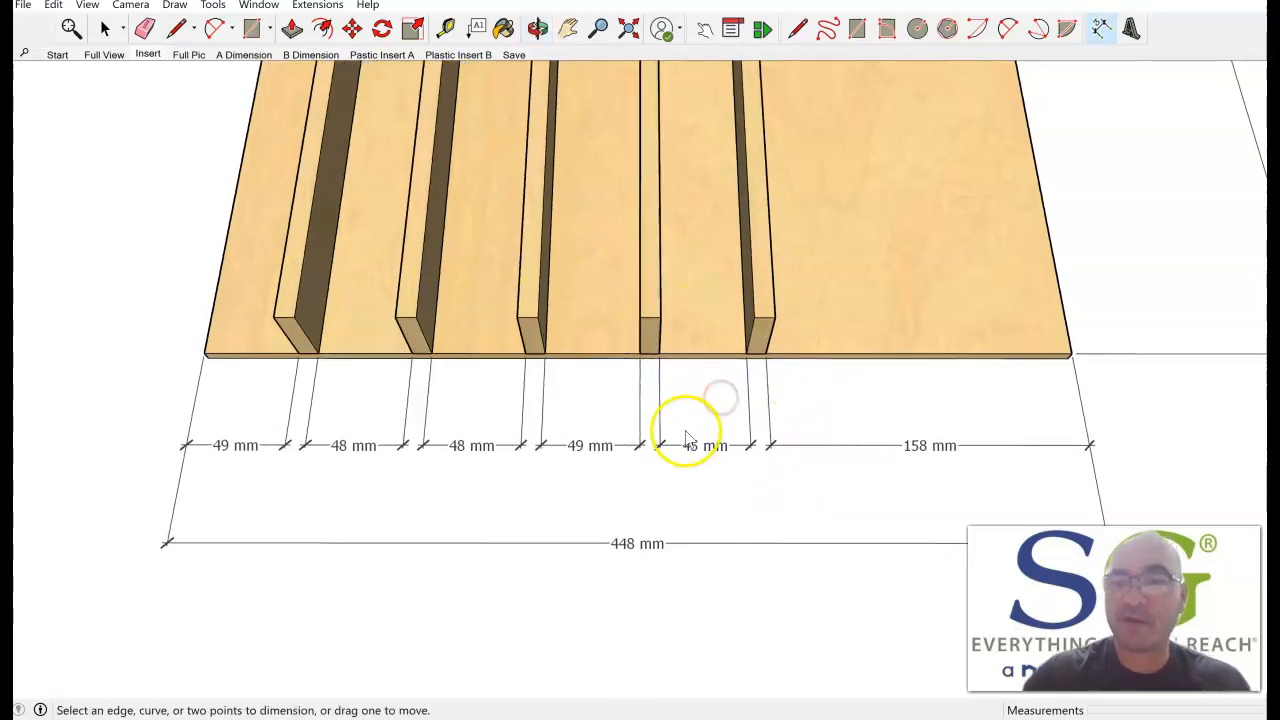
{"action": "scroll", "coordinate": [688, 436], "scroll_direction": "down", "scroll_amount": 1}
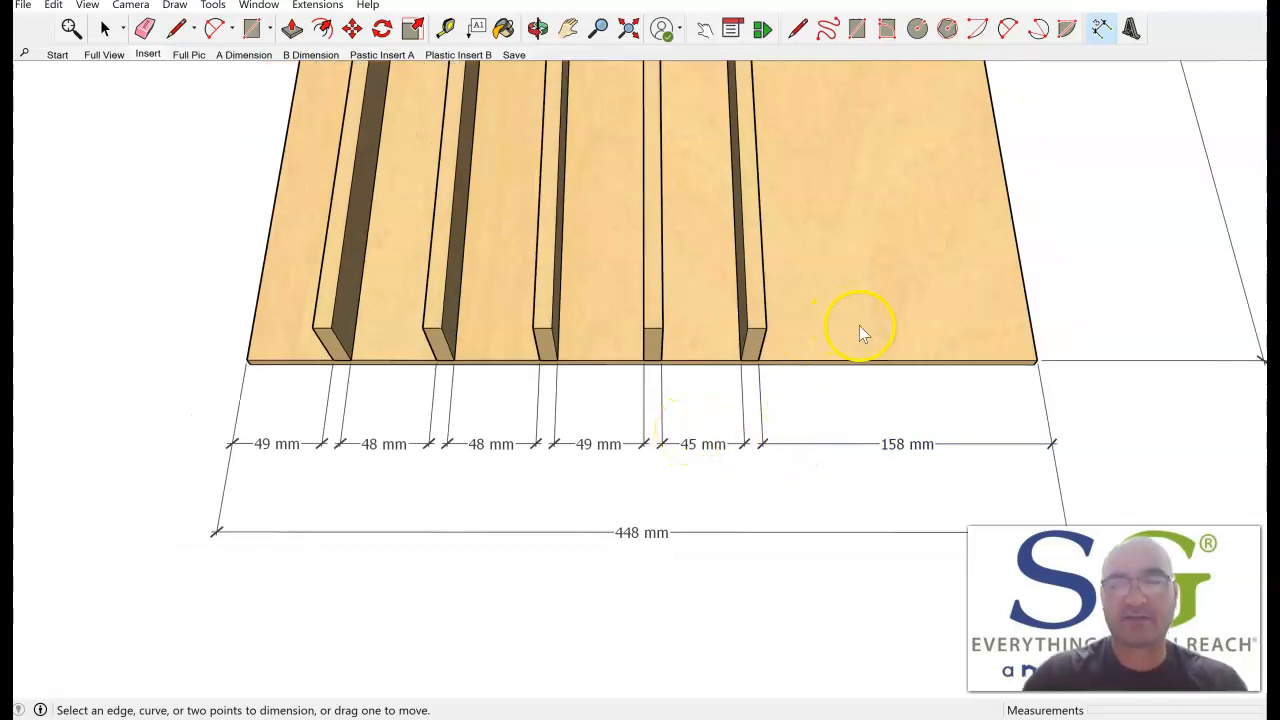
{"action": "scroll", "coordinate": [859, 325], "scroll_direction": "down", "scroll_amount": 1}
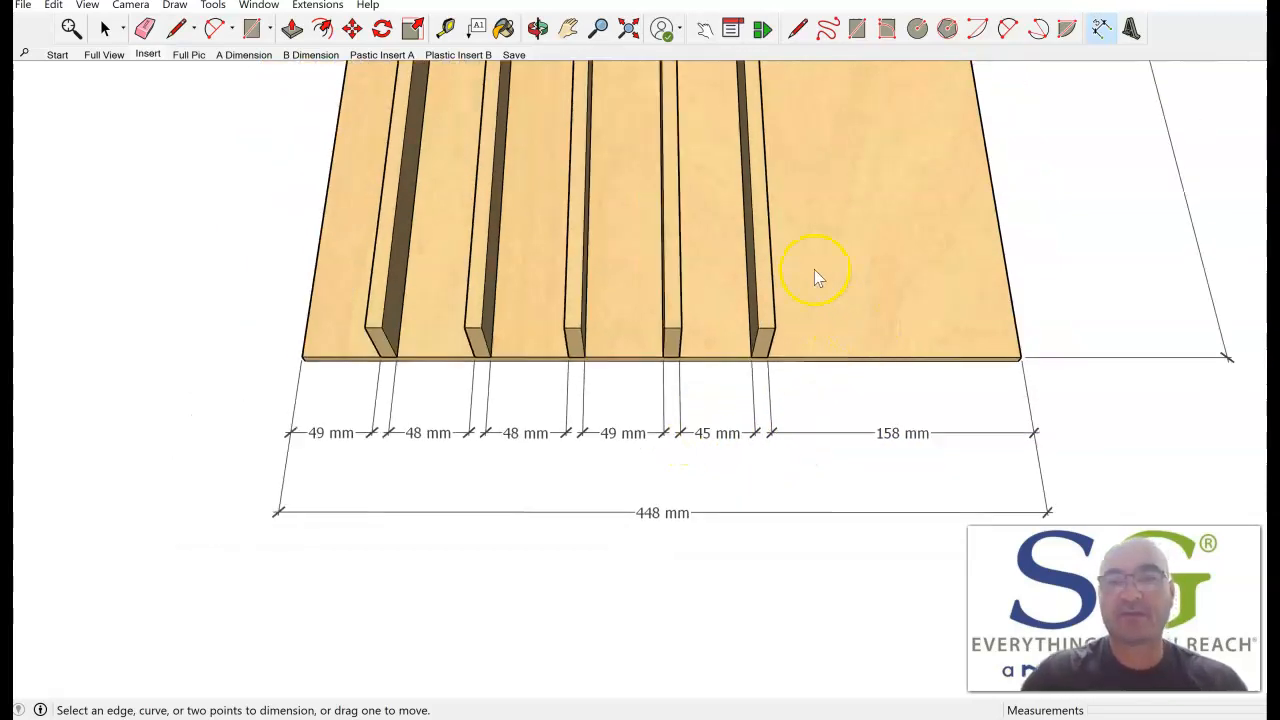
{"action": "left_click", "coordinate": [150, 55]}
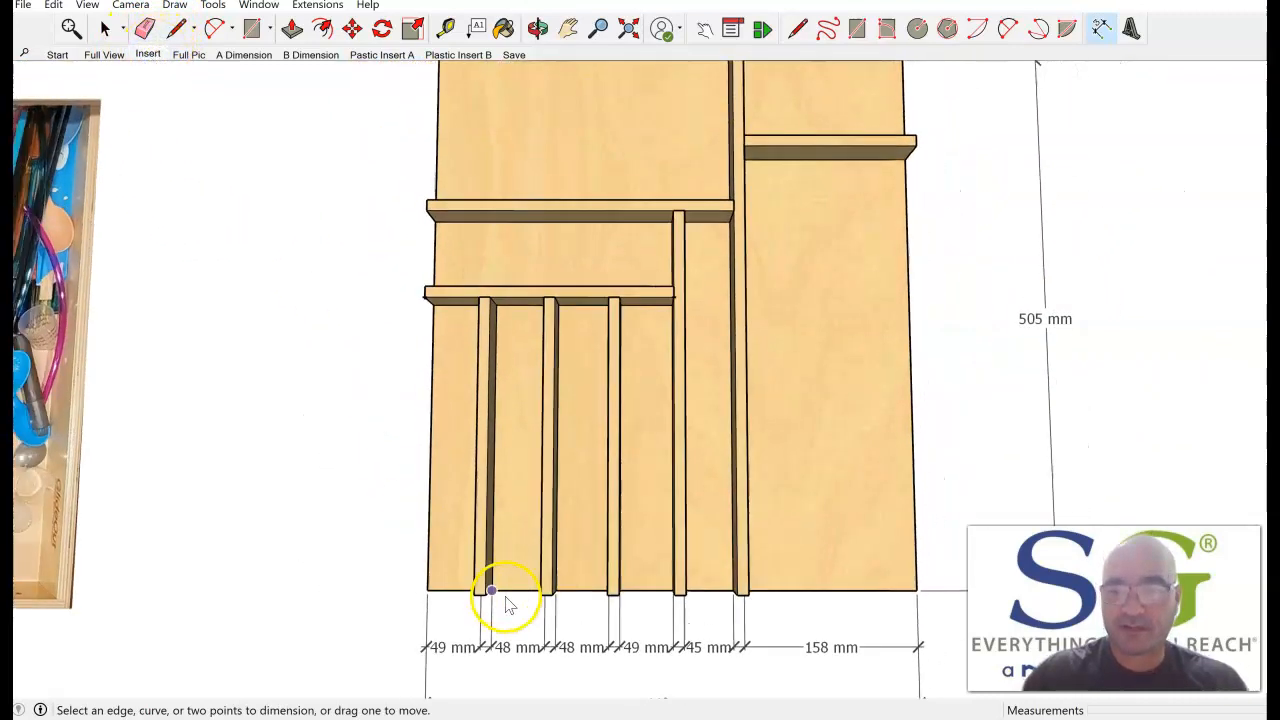
{"action": "middle_click_drag", "start_coordinate": [680, 583], "coordinate": [652, 540], "text": "shift"}
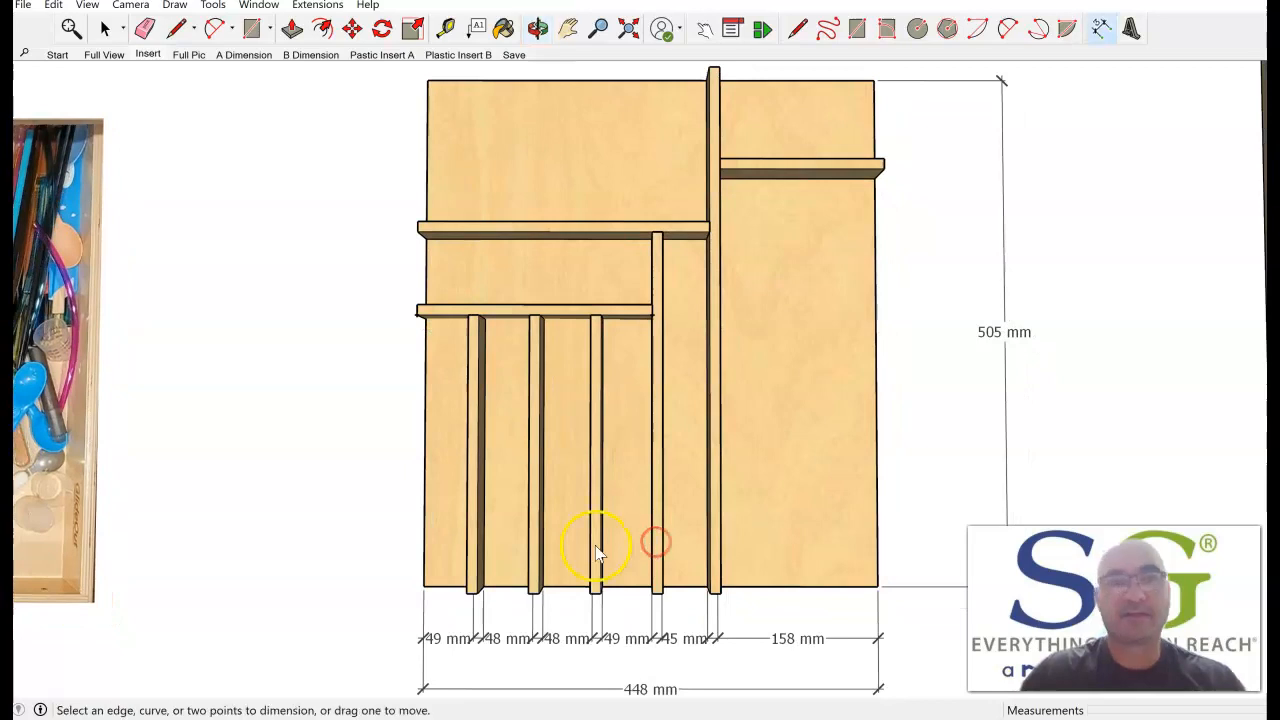
{"action": "right_click", "coordinate": [144, 58]}
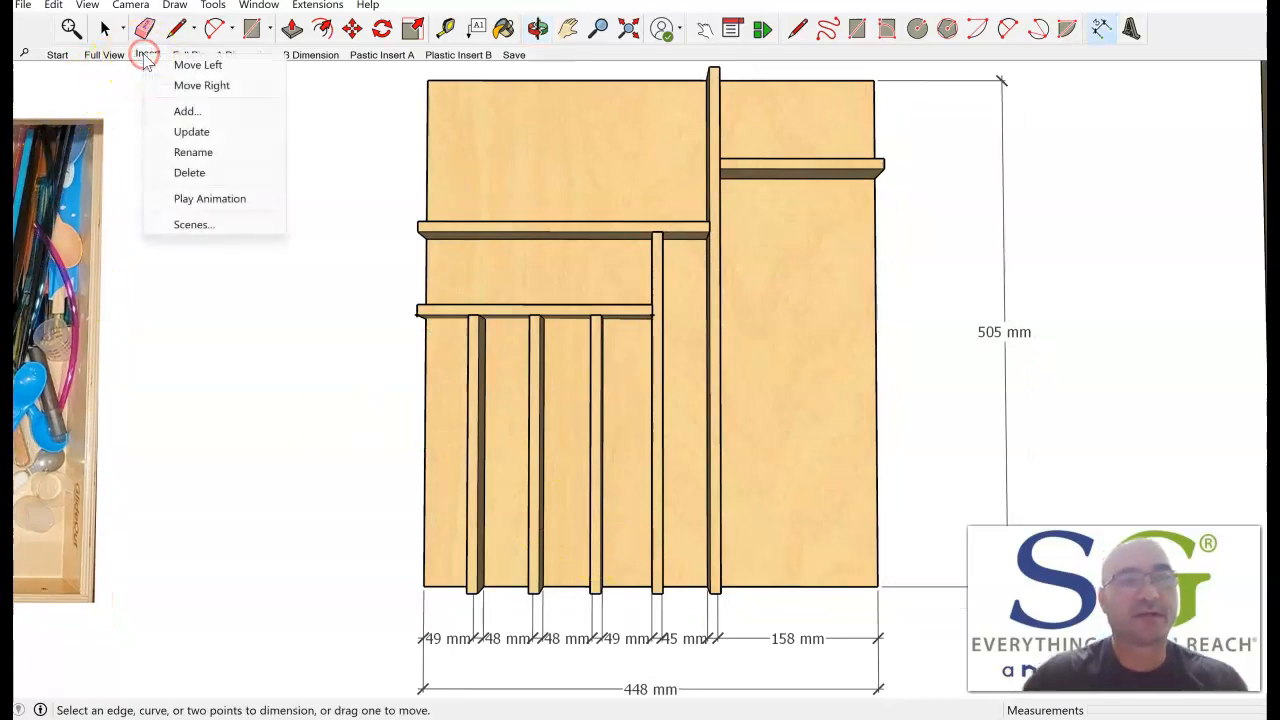
{"action": "left_click", "coordinate": [196, 136]}
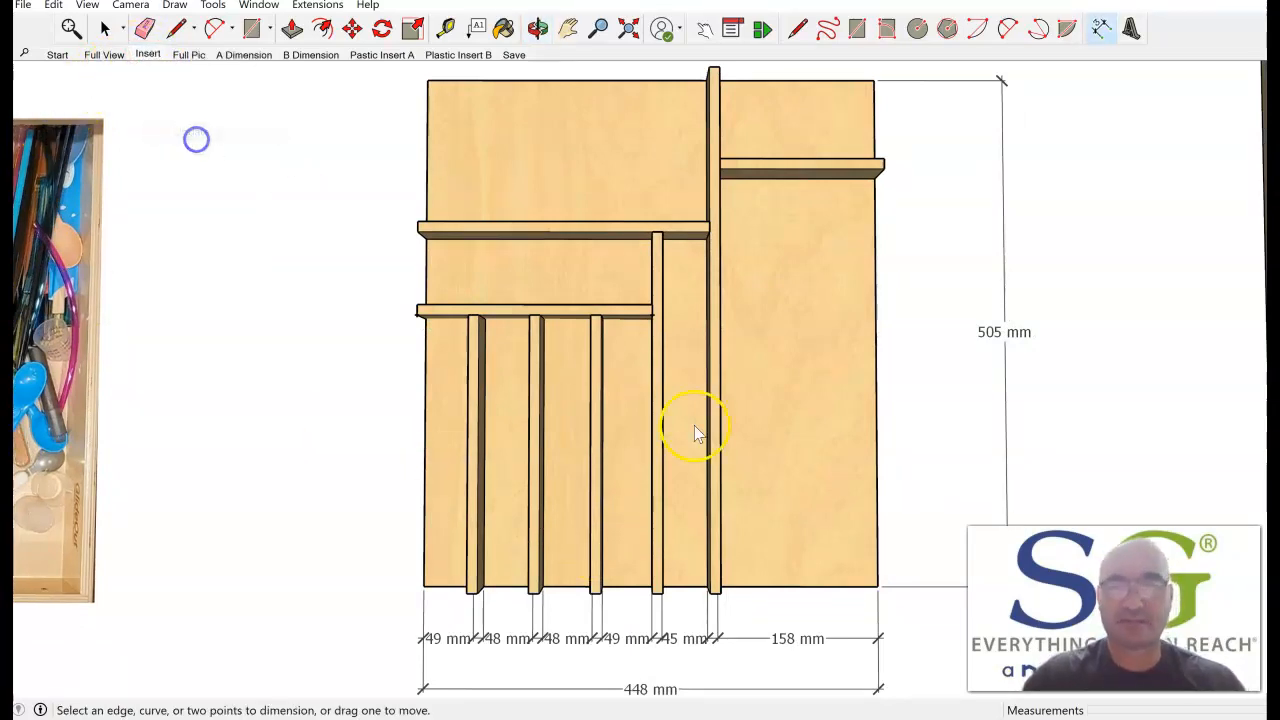
{"action": "left_click", "coordinate": [787, 627]}
{"action": "left_click", "coordinate": [633, 642]}
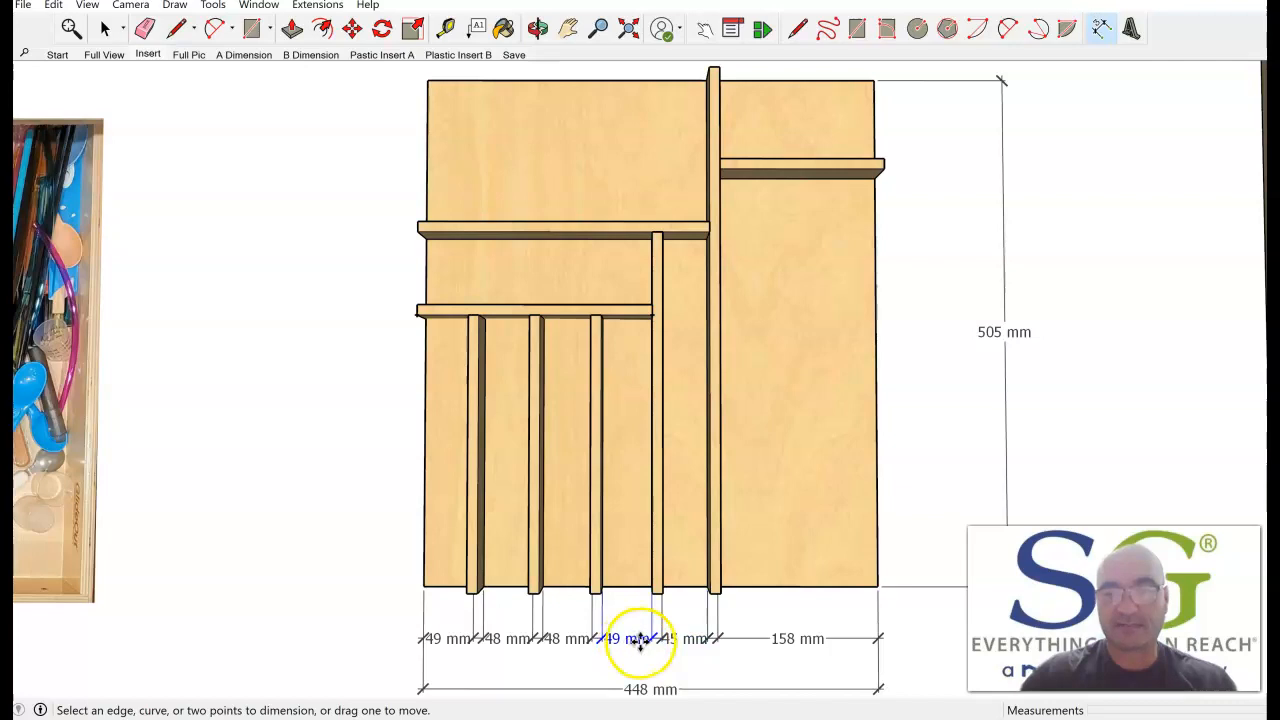
{"action": "left_click", "coordinate": [678, 640]}
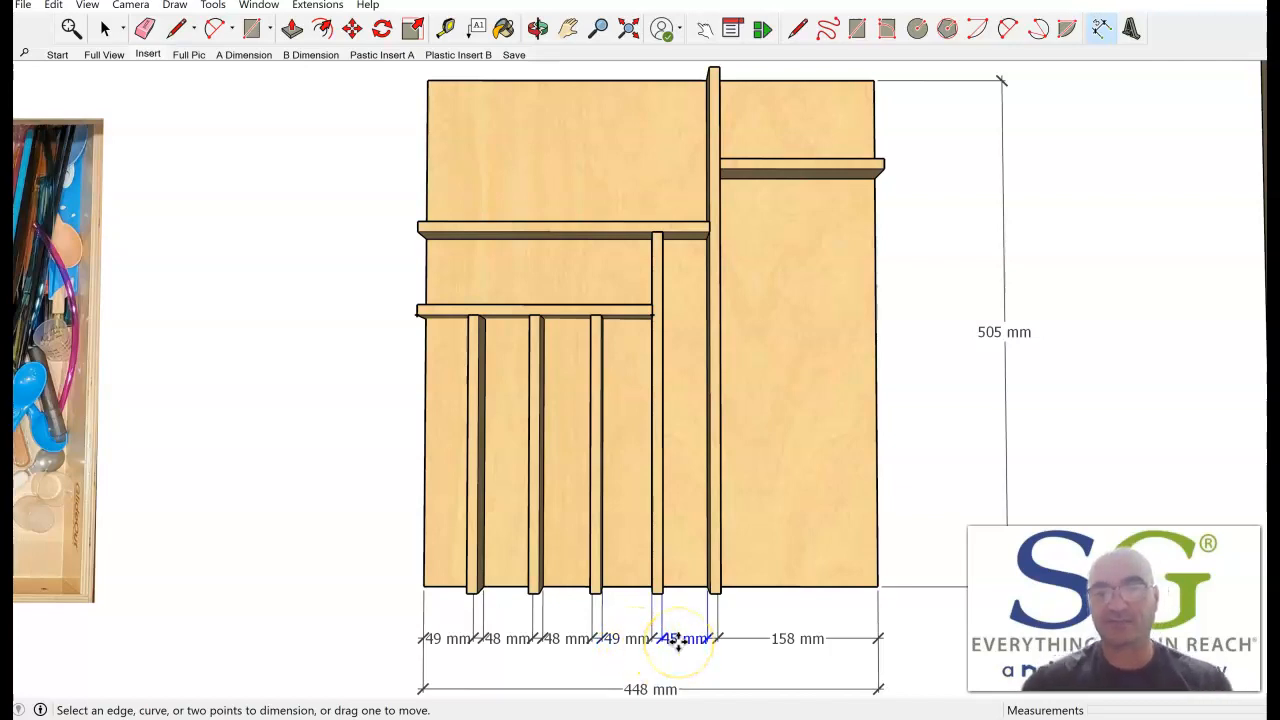
{"action": "left_click", "coordinate": [660, 540]}
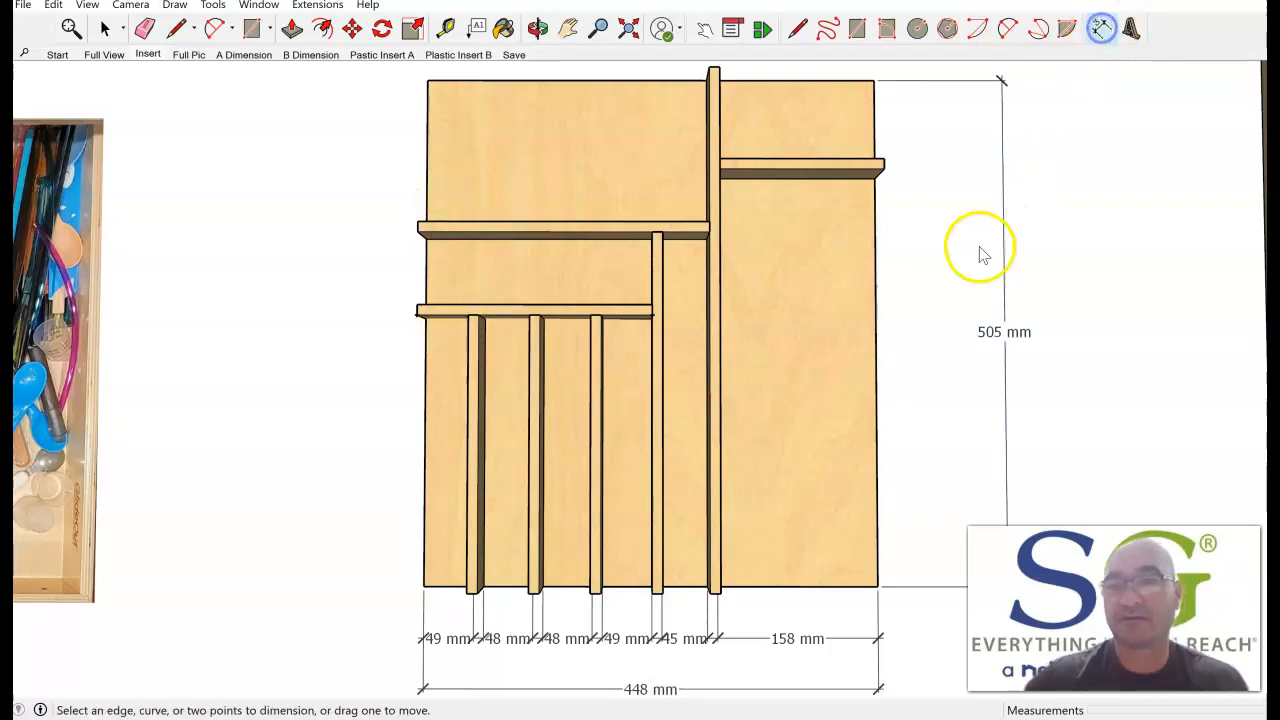
Dimension the right side from the base's front corner to the front face of the right cross divider, inside the overall depth dimension.
{"action": "left_click", "coordinate": [877, 587]}
{"action": "left_click", "coordinate": [877, 178]}
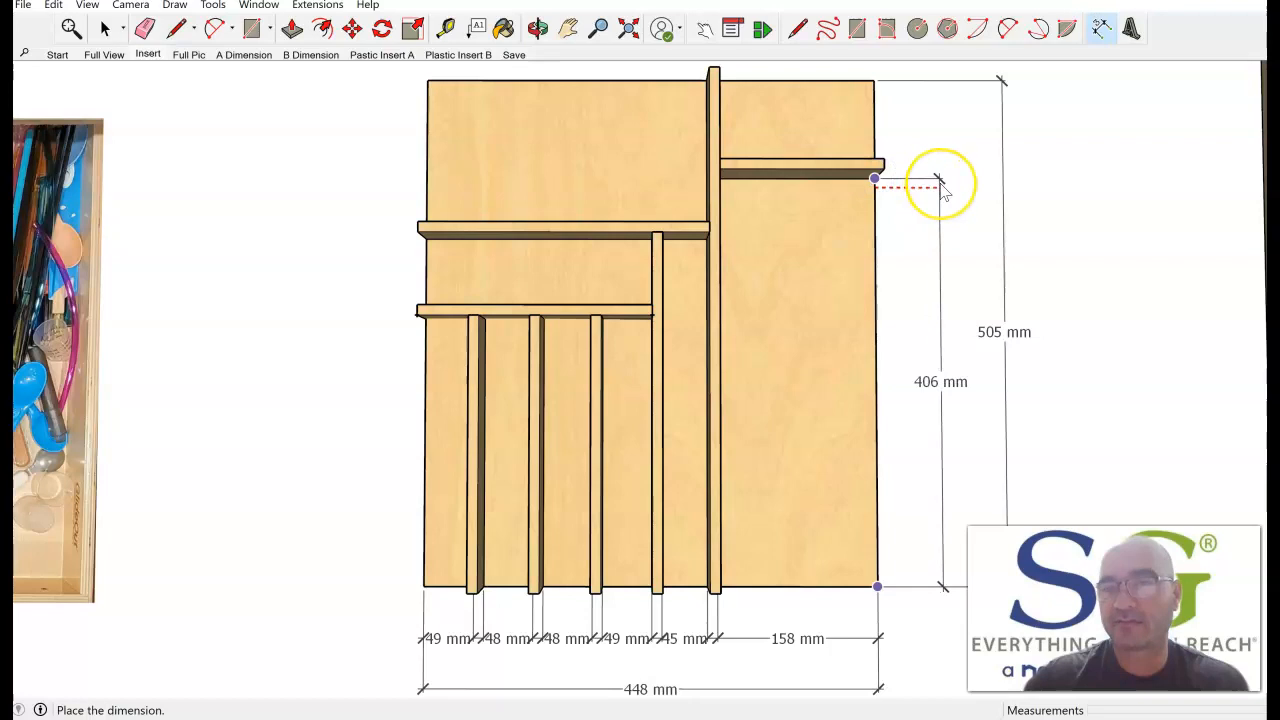
{"action": "left_click", "coordinate": [943, 182]}
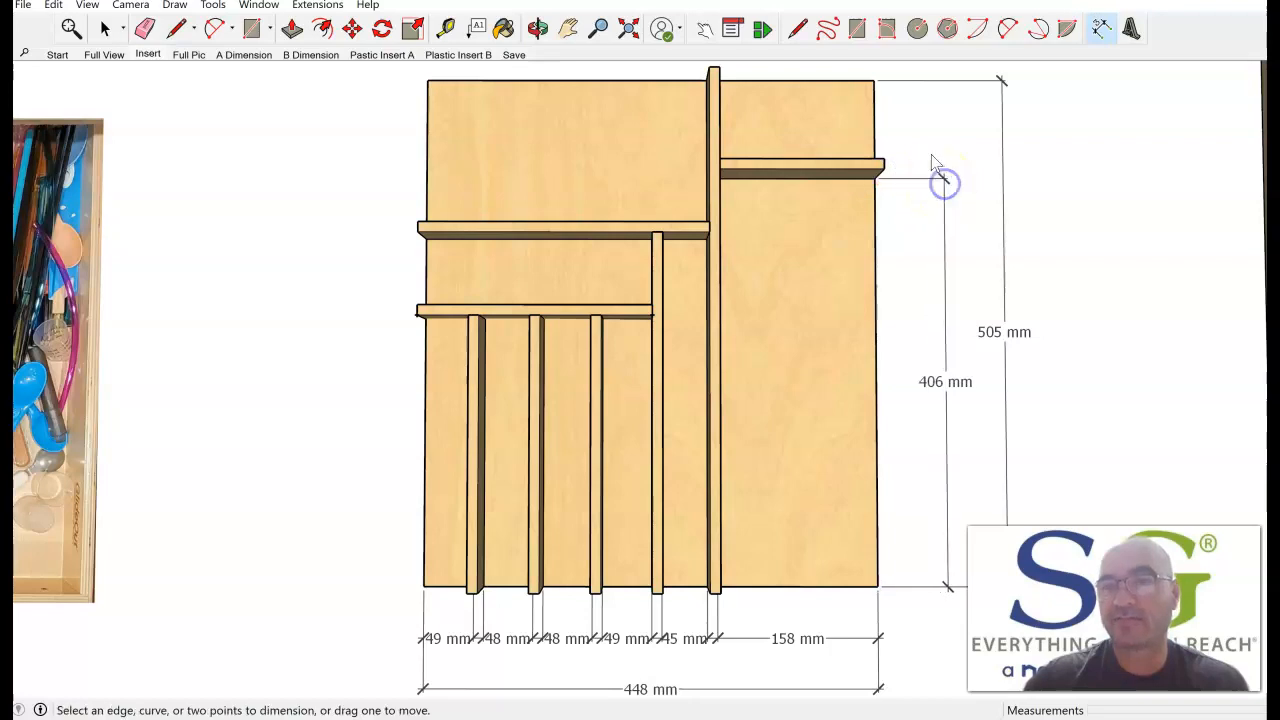
Dimension the gap behind the right cross divider up to the base's back corner, in line with the neighbouring dimension, and restore the Insert scene.
{"action": "scroll", "coordinate": [915, 157], "scroll_direction": "up", "scroll_amount": 2}
{"action": "left_click", "coordinate": [861, 64]}
{"action": "middle_click_drag", "start_coordinate": [894, 136], "coordinate": [330, 50]}
{"action": "middle_click_drag", "start_coordinate": [997, 503], "coordinate": [689, 331]}
{"action": "scroll", "coordinate": [689, 331], "scroll_direction": "up", "scroll_amount": 1}
{"action": "left_click", "coordinate": [582, 365]}
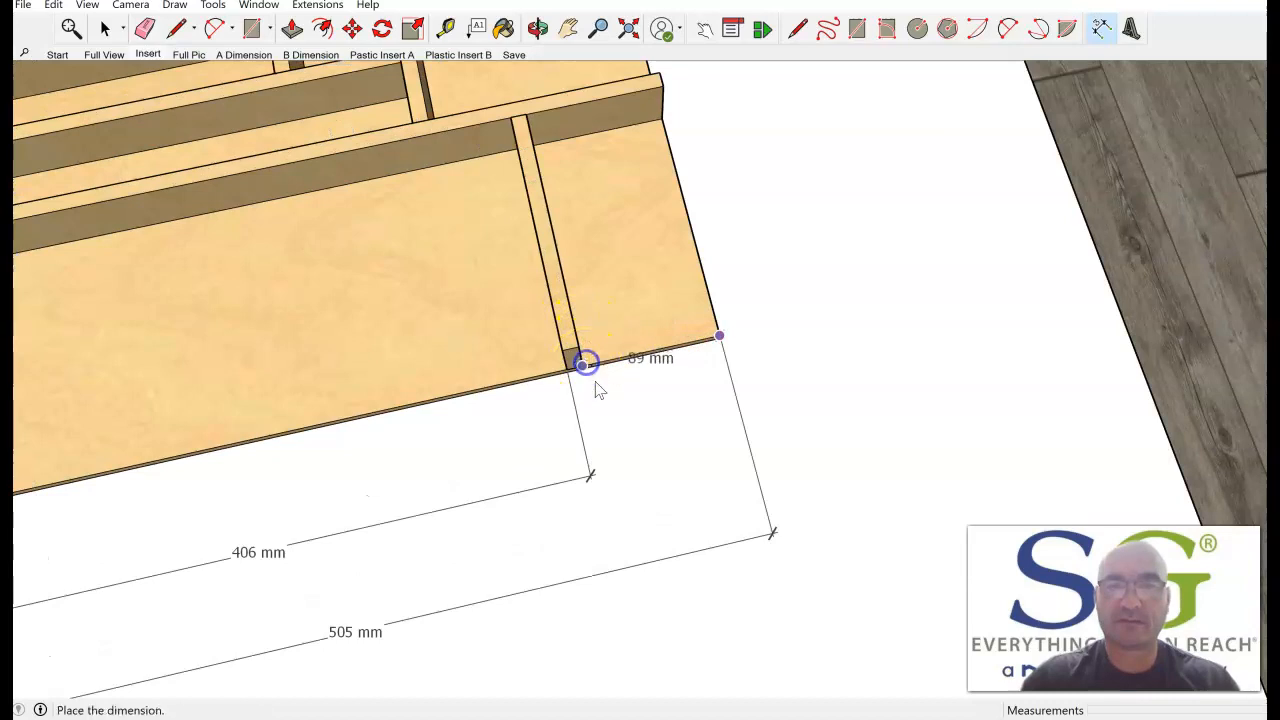
{"action": "left_click", "coordinate": [622, 478]}
{"action": "middle_click_drag", "start_coordinate": [563, 380], "coordinate": [928, 383]}
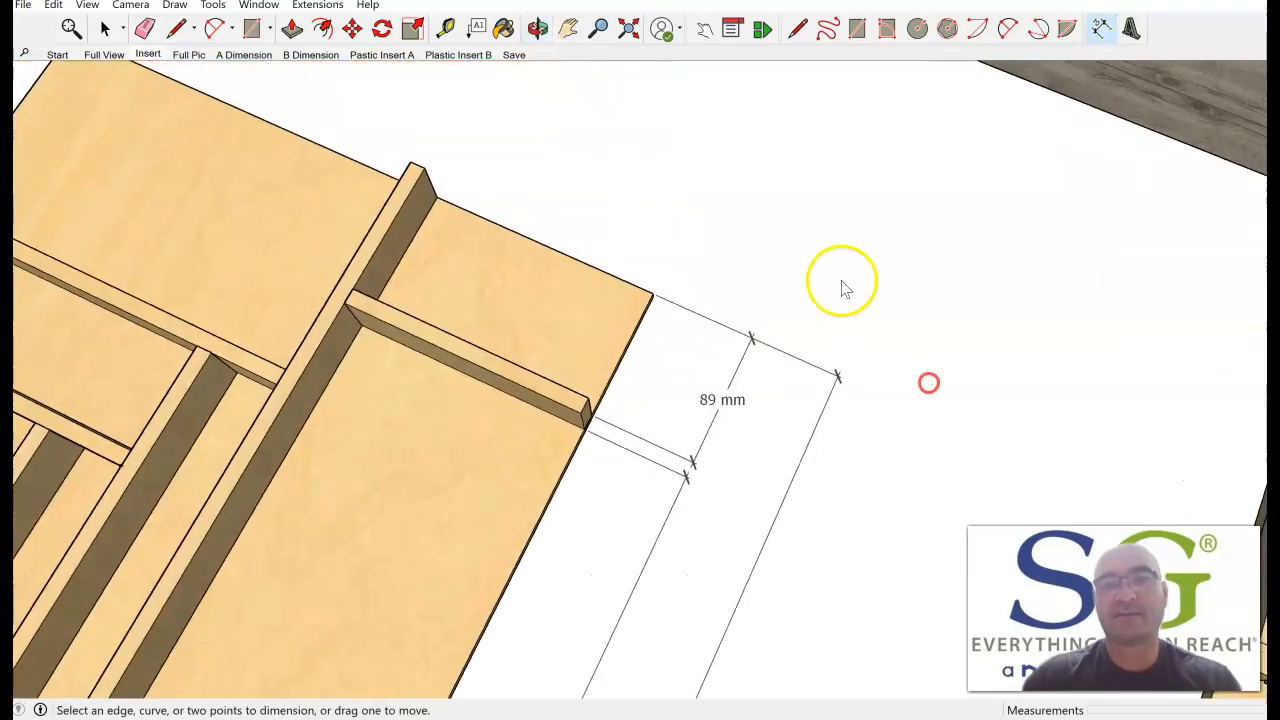
{"action": "left_click", "coordinate": [147, 54]}
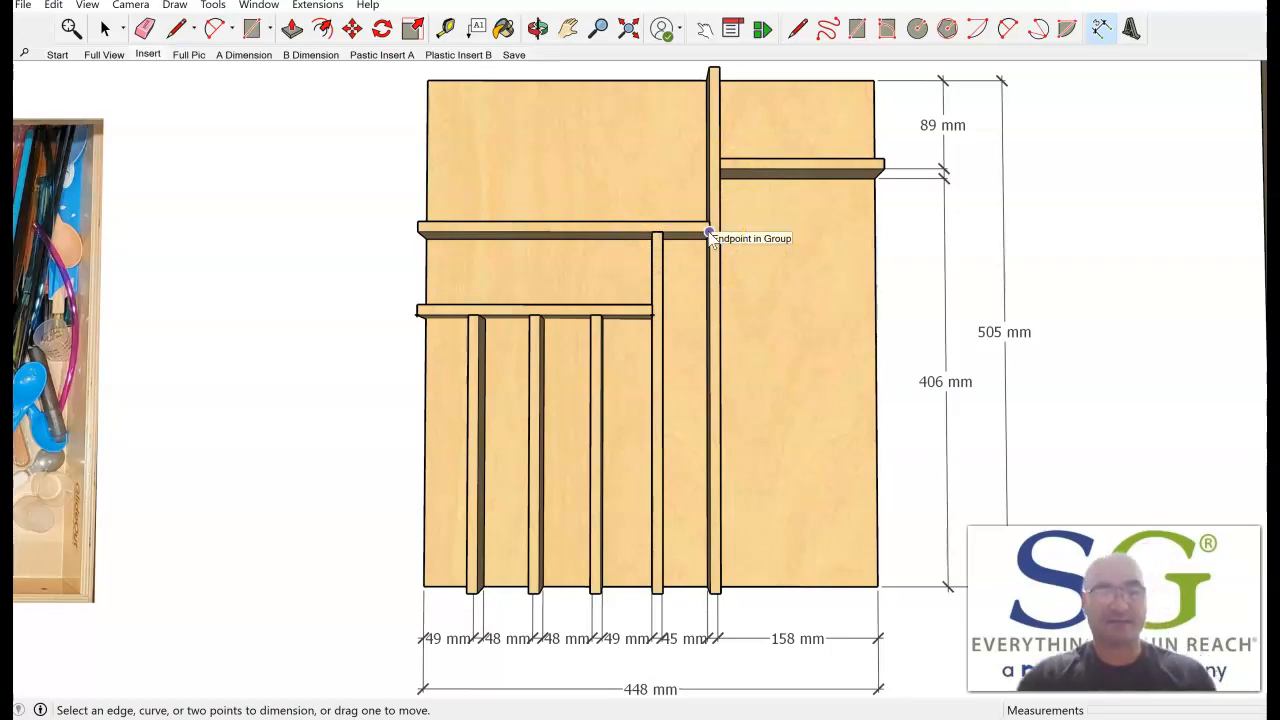
Dimension the back-left compartment's width from the long divider to the base's left corner, placing the dimension inside the compartment.
{"action": "left_click", "coordinate": [667, 229]}
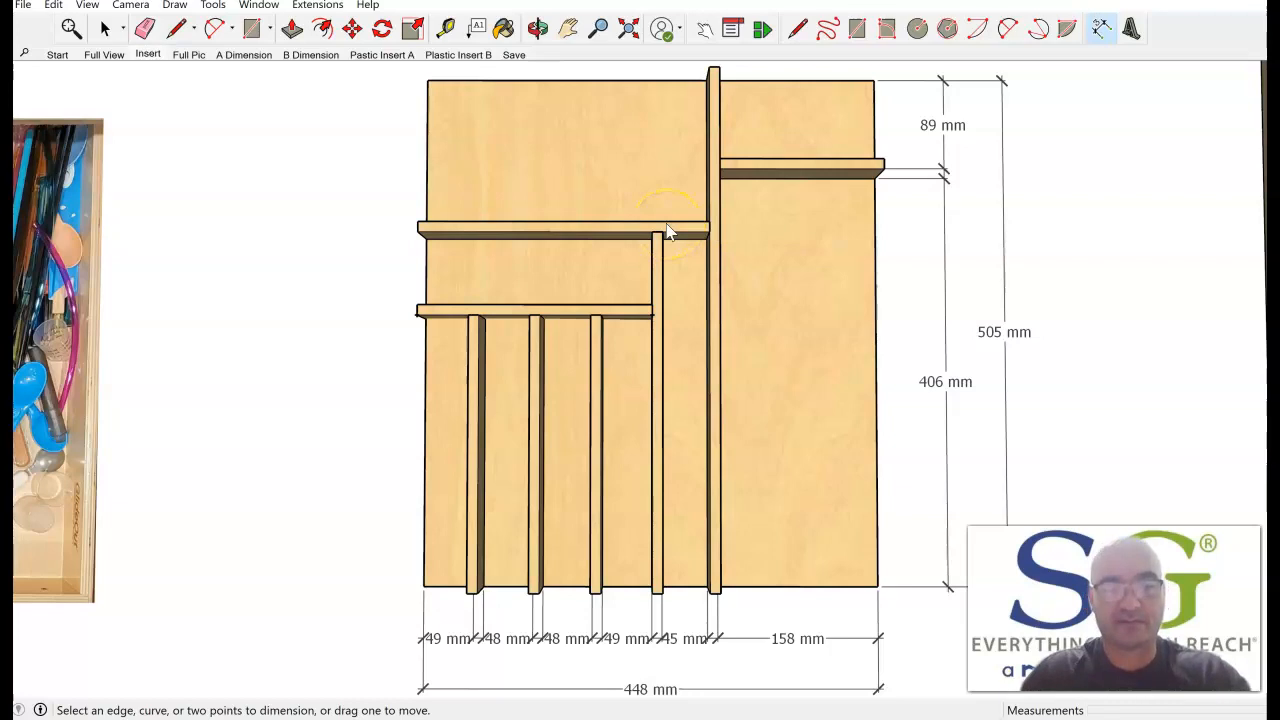
{"action": "left_click", "coordinate": [1051, 115]}
{"action": "left_click", "coordinate": [717, 140]}
{"action": "middle_click_drag", "start_coordinate": [582, 168], "coordinate": [671, 125]}
{"action": "left_click", "coordinate": [781, 121]}
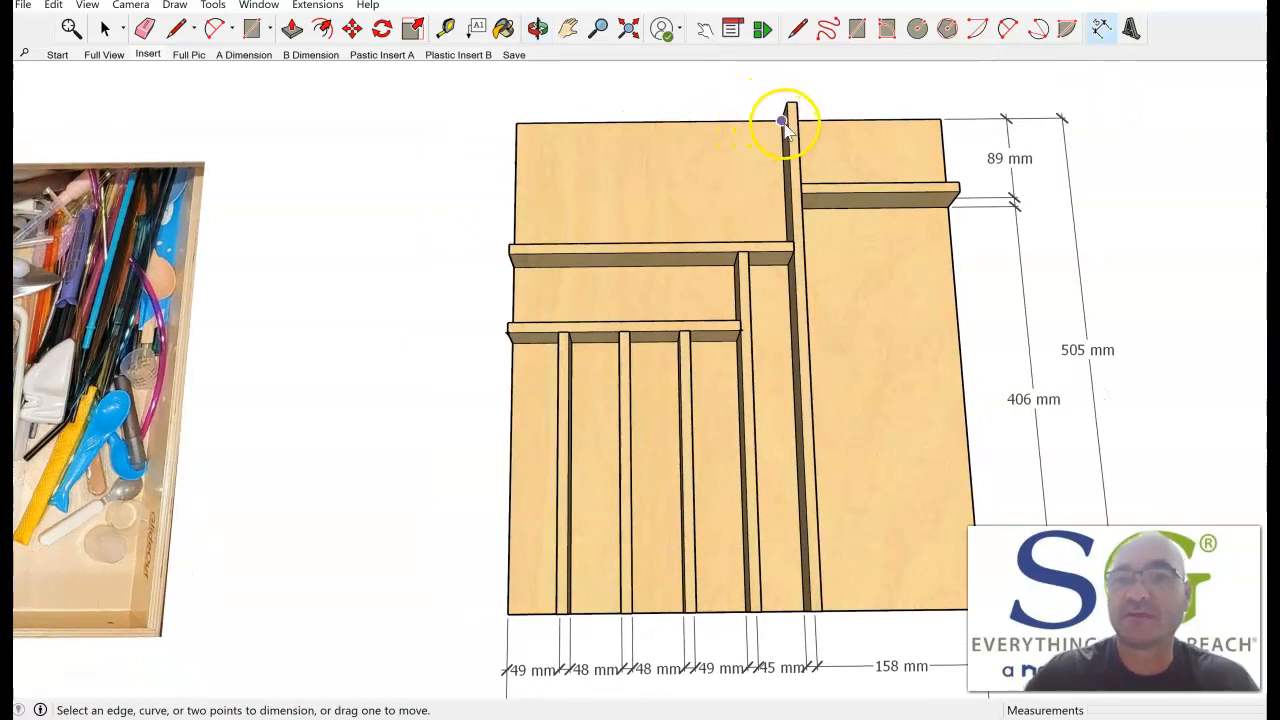
{"action": "left_click", "coordinate": [517, 123]}
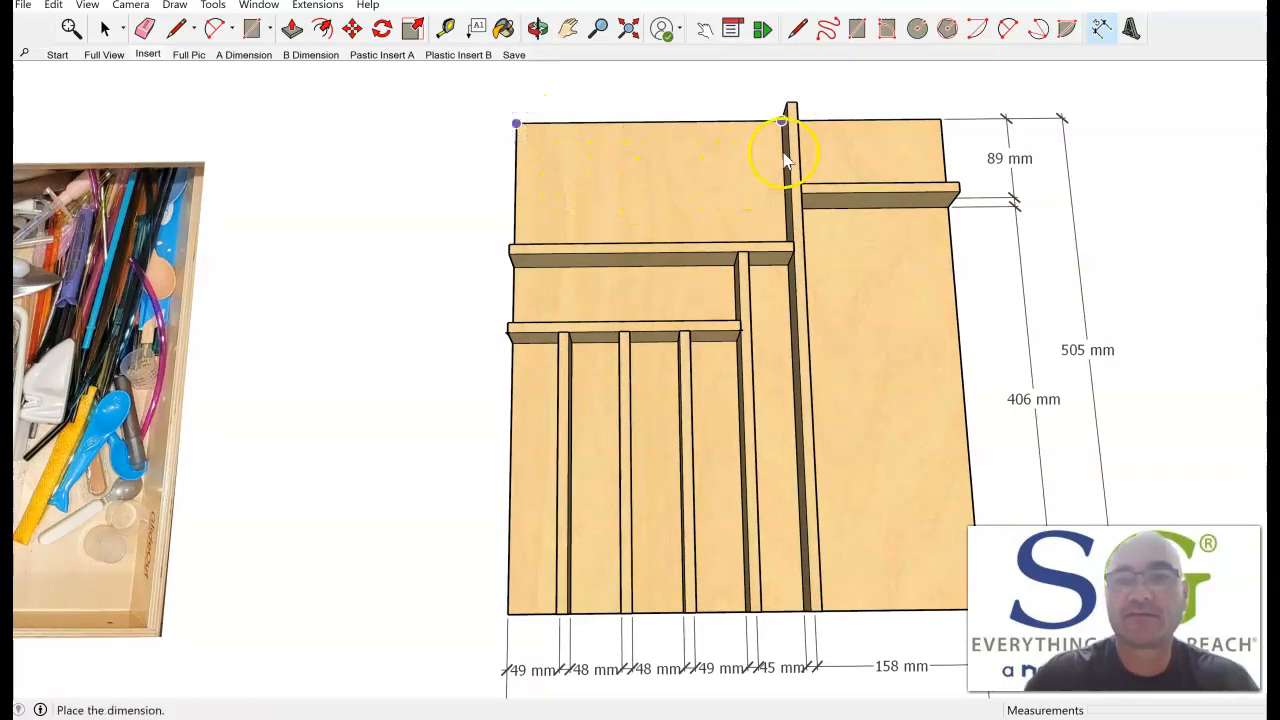
{"action": "middle_click_drag", "start_coordinate": [781, 174], "coordinate": [768, 203]}
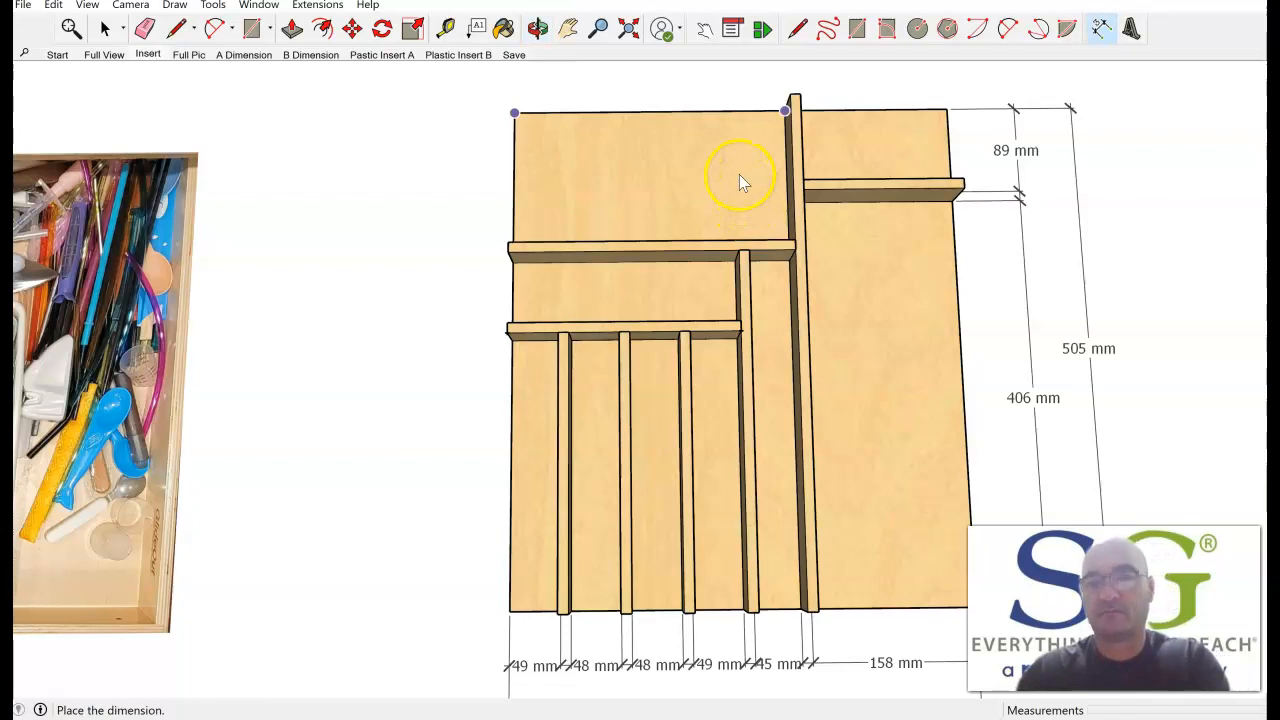
{"action": "middle_click_drag", "start_coordinate": [702, 147], "coordinate": [640, 158]}
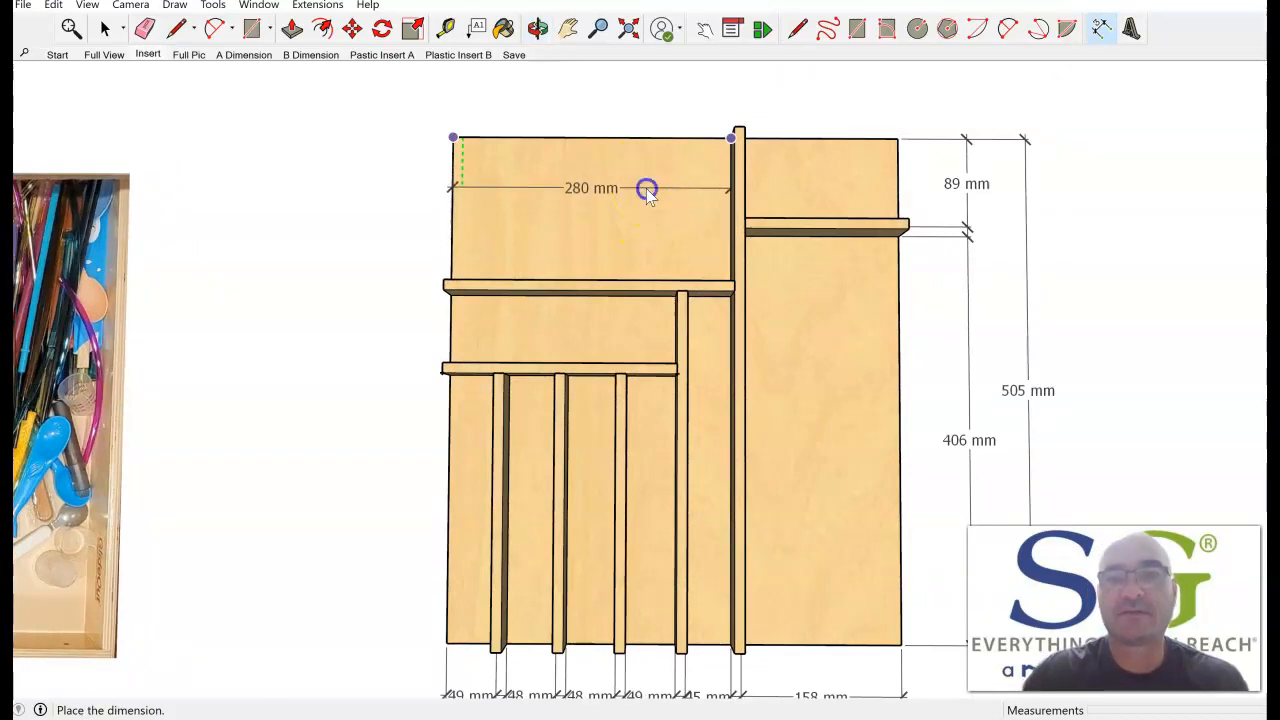
{"action": "left_click", "coordinate": [646, 188]}
Dimension the depth from the rear left cross divider's front face to the long divider's front end, placing the dimension over the large right compartment.
{"action": "scroll", "coordinate": [794, 280], "scroll_direction": "down", "scroll_amount": 1}
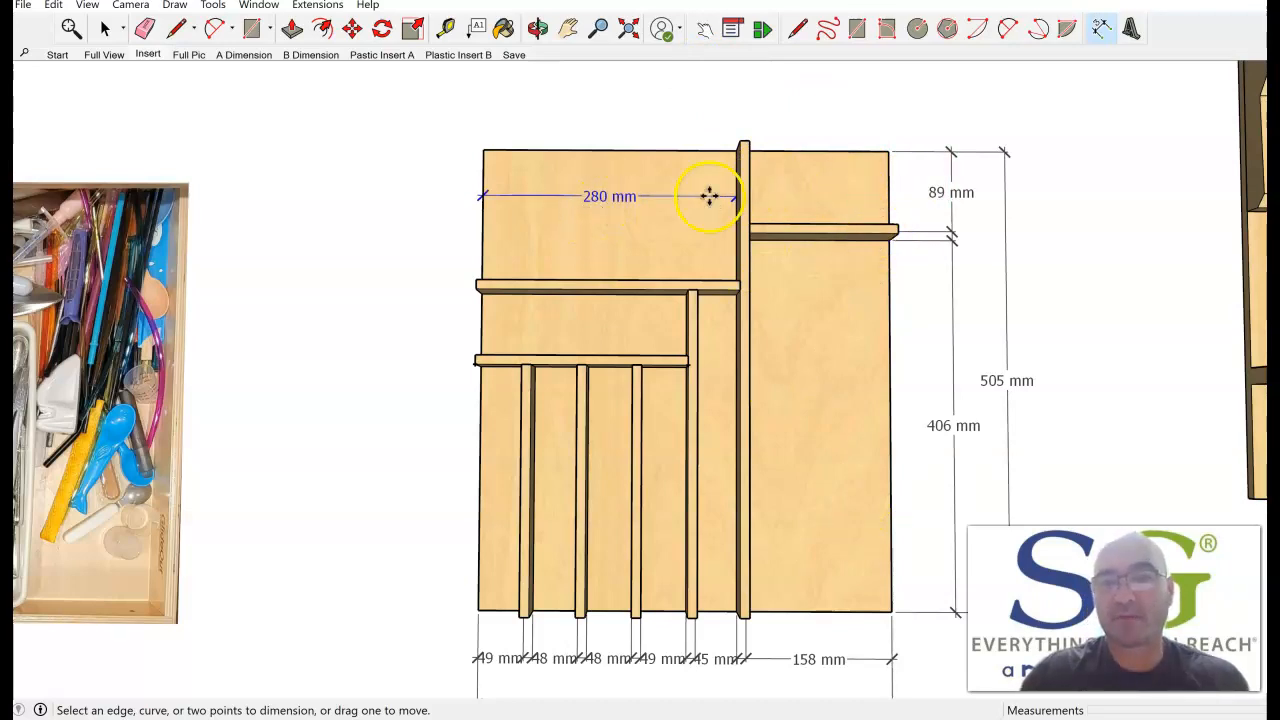
{"action": "scroll", "coordinate": [740, 205], "scroll_direction": "down", "scroll_amount": 1}
{"action": "middle_click_drag", "start_coordinate": [825, 337], "coordinate": [793, 272], "text": "shift"}
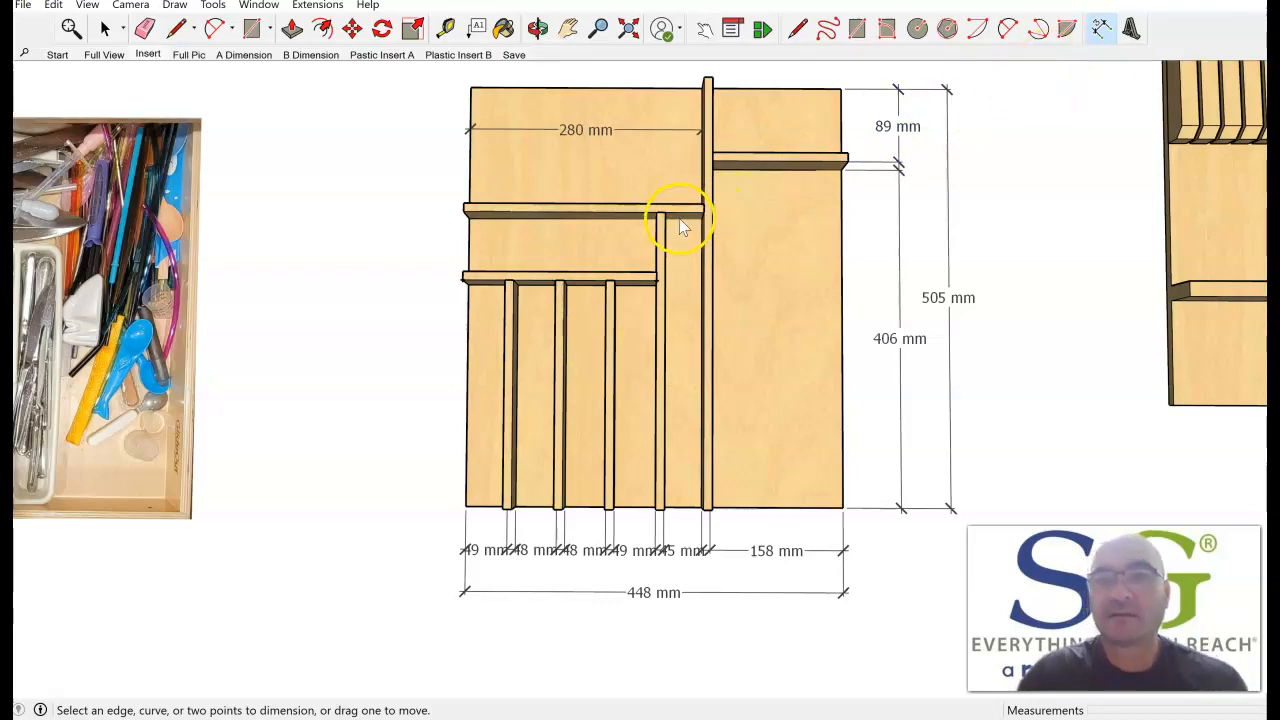
{"action": "scroll", "coordinate": [654, 357], "scroll_direction": "up", "scroll_amount": 4}
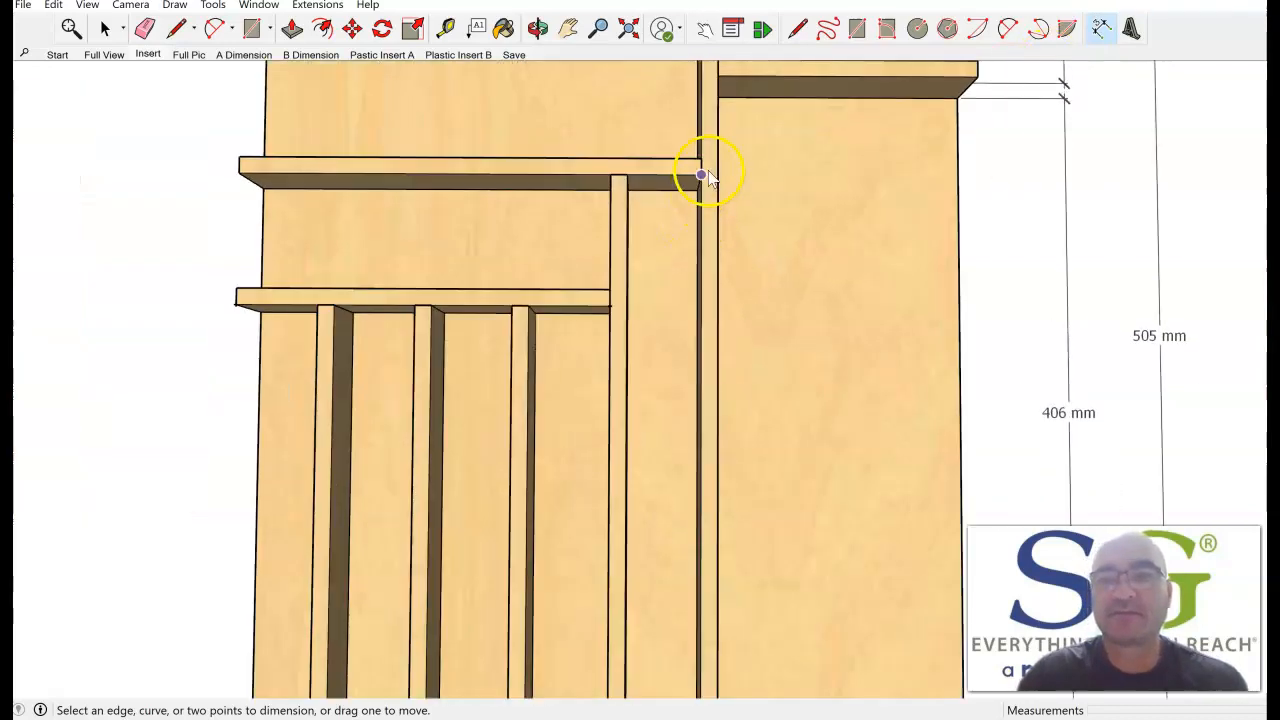
{"action": "left_click", "coordinate": [703, 176]}
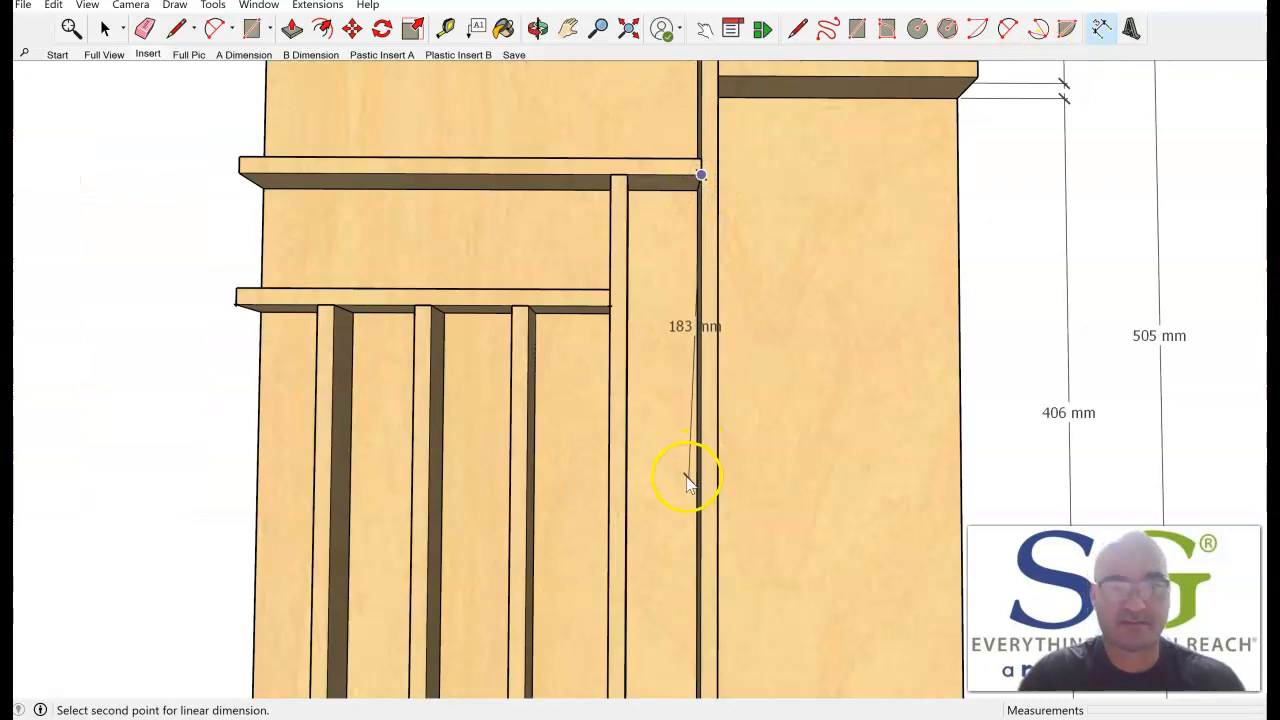
{"action": "middle_click_drag", "start_coordinate": [690, 520], "coordinate": [669, 277]}
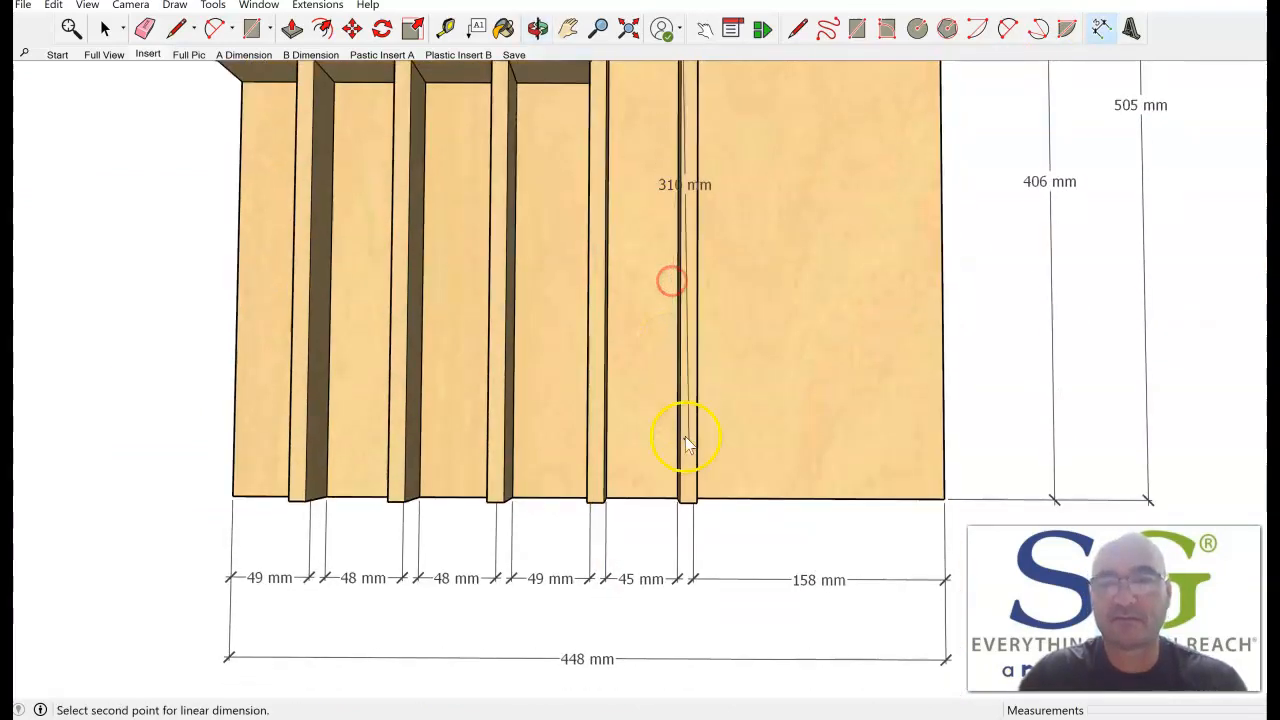
{"action": "left_click", "coordinate": [680, 504]}
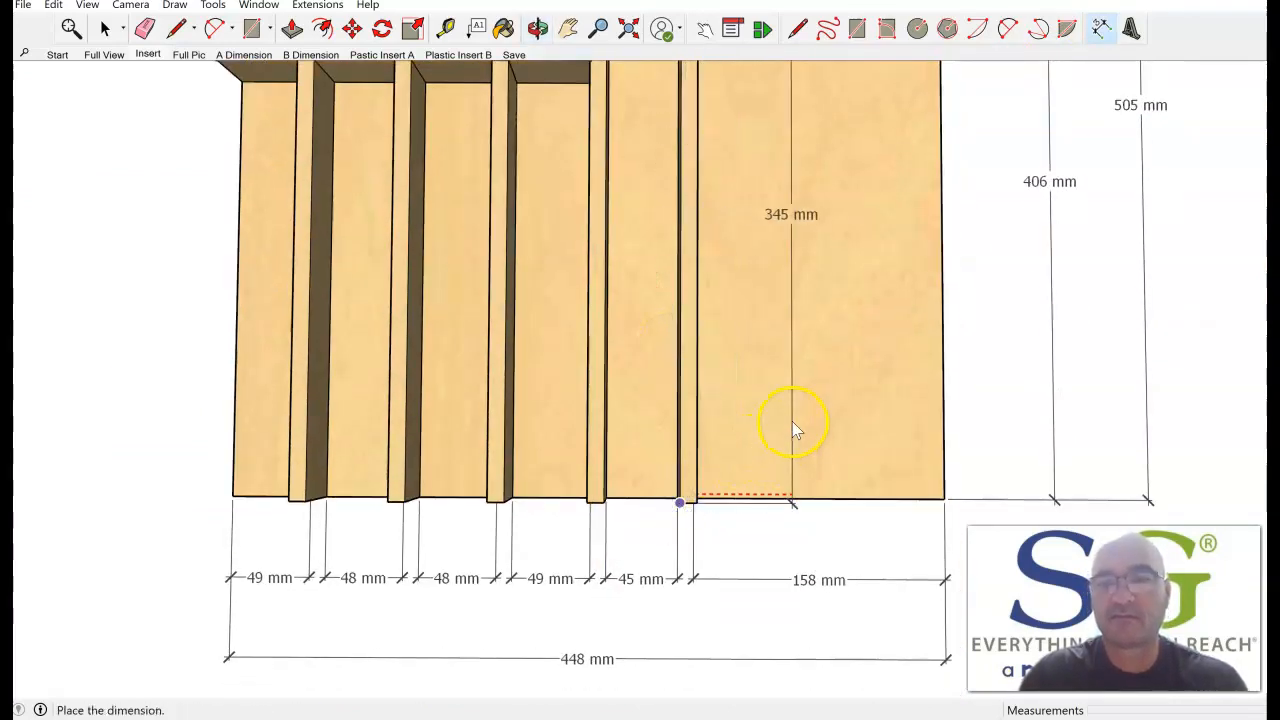
{"action": "scroll", "coordinate": [793, 420], "scroll_direction": "down", "scroll_amount": 2}
{"action": "middle_click_drag", "start_coordinate": [794, 386], "coordinate": [795, 508]}
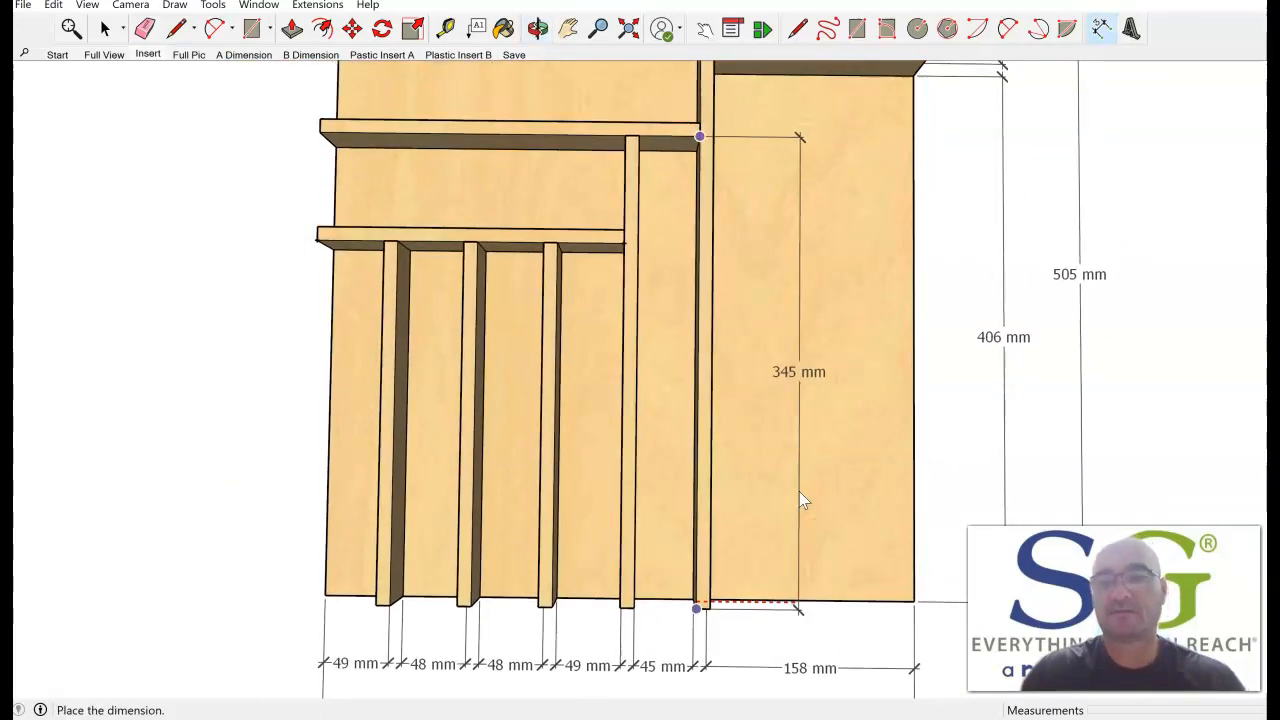
{"action": "left_click", "coordinate": [800, 491]}
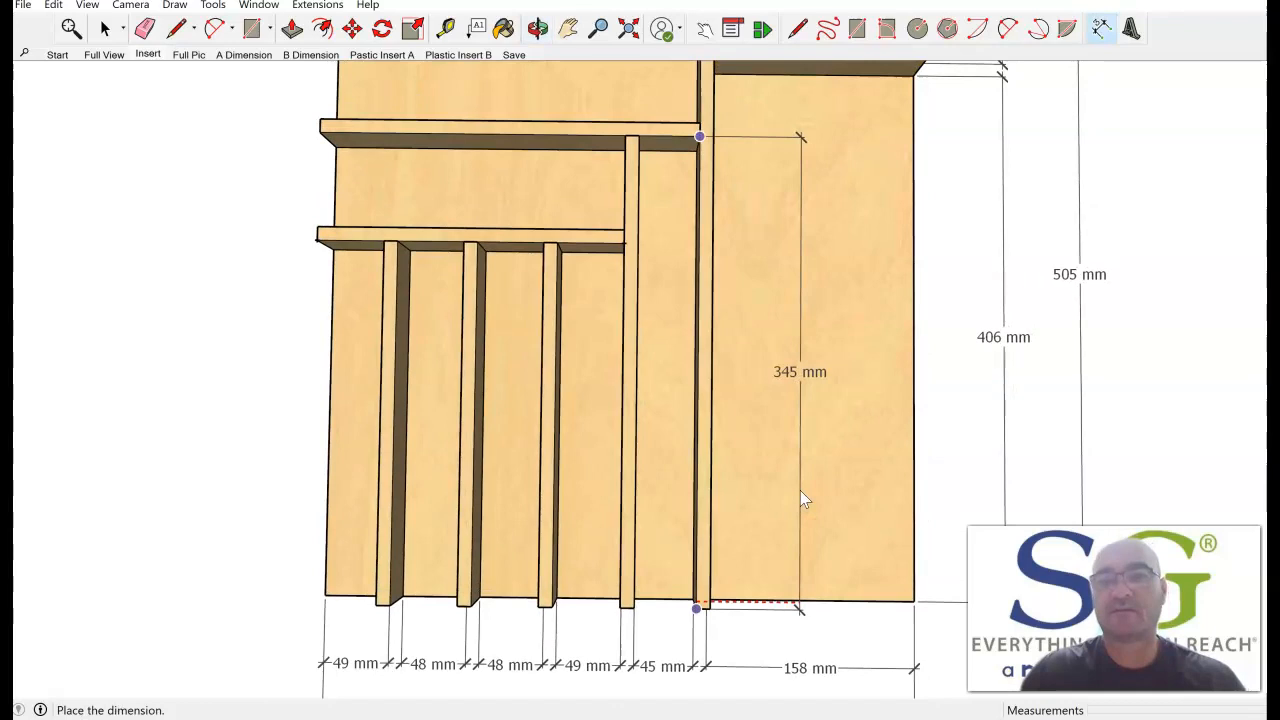
Dimension the gap between the two left cross dividers and shift the dimension further left inside the compartment.
{"action": "scroll", "coordinate": [774, 417], "scroll_direction": "down", "scroll_amount": 2}
{"action": "mouse_move", "coordinate": [777, 413]}
{"action": "middle_mouse_down"}
{"action": "mouse_move", "coordinate": [800, 402]}
{"action": "mouse_move", "coordinate": [791, 414]}
{"action": "middle_mouse_up"}
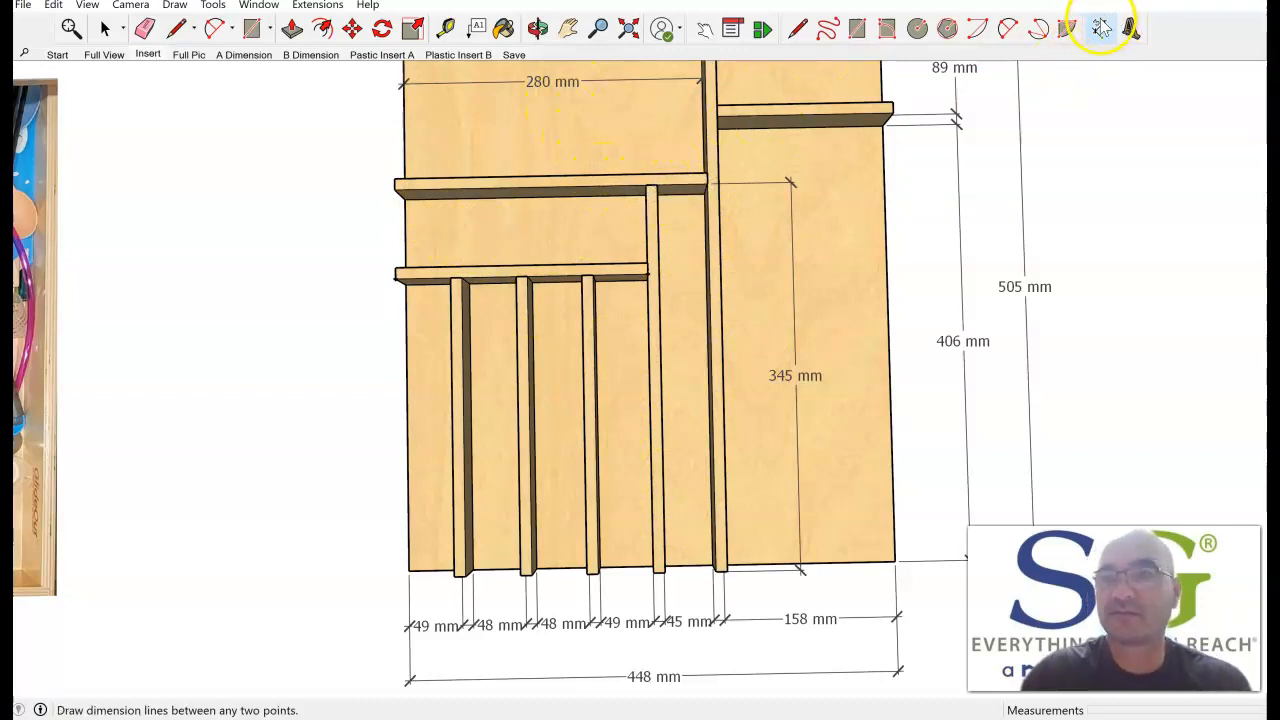
{"action": "left_click", "coordinate": [647, 263]}
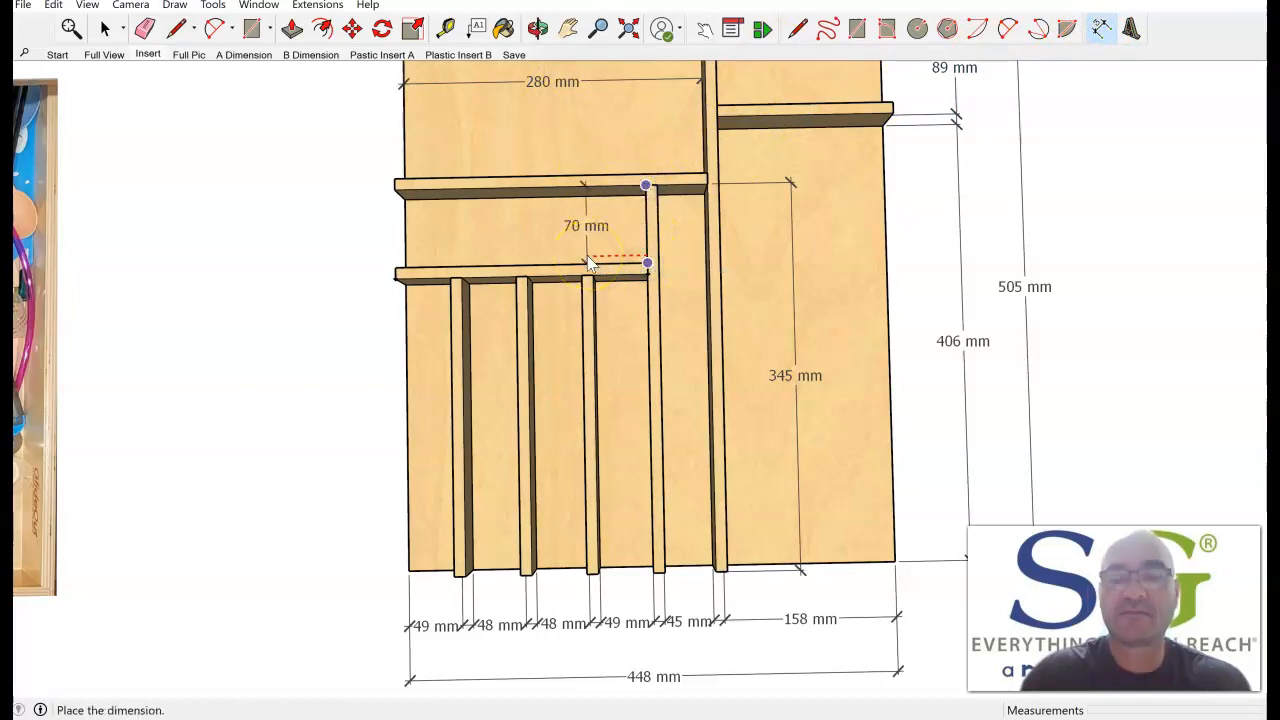
{"action": "left_click", "coordinate": [590, 263]}
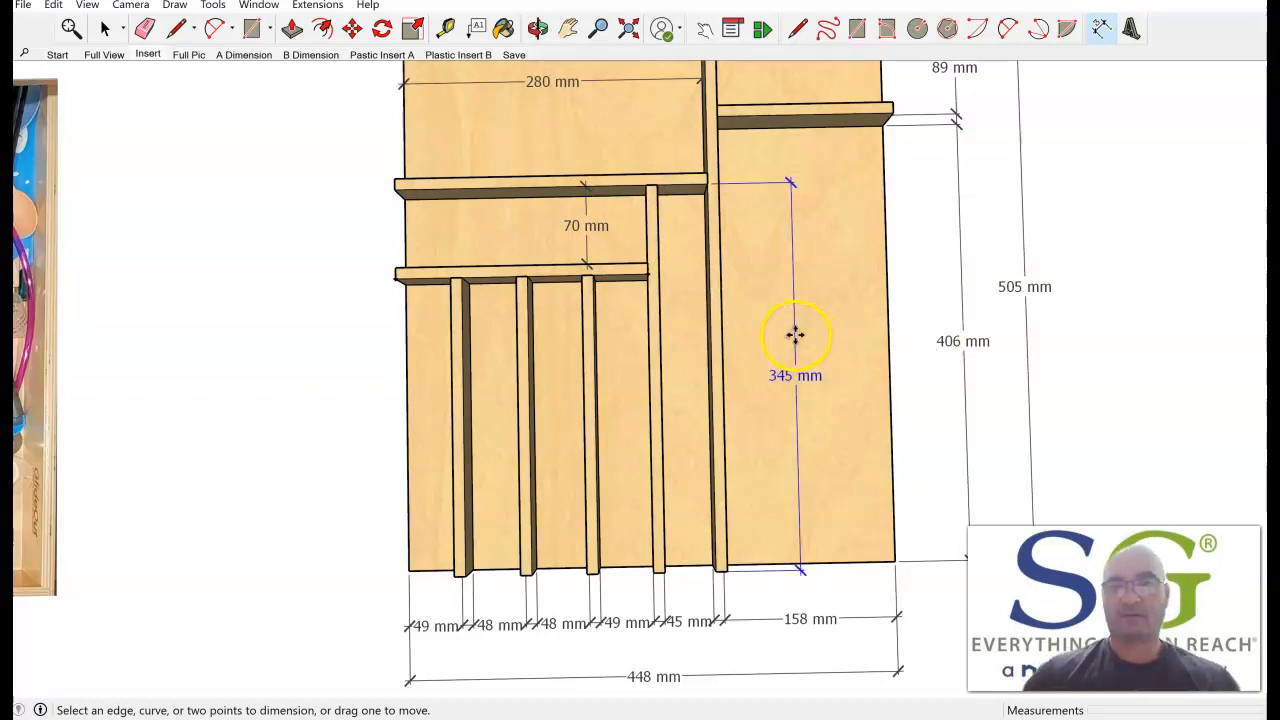
{"action": "left_click", "coordinate": [592, 226]}
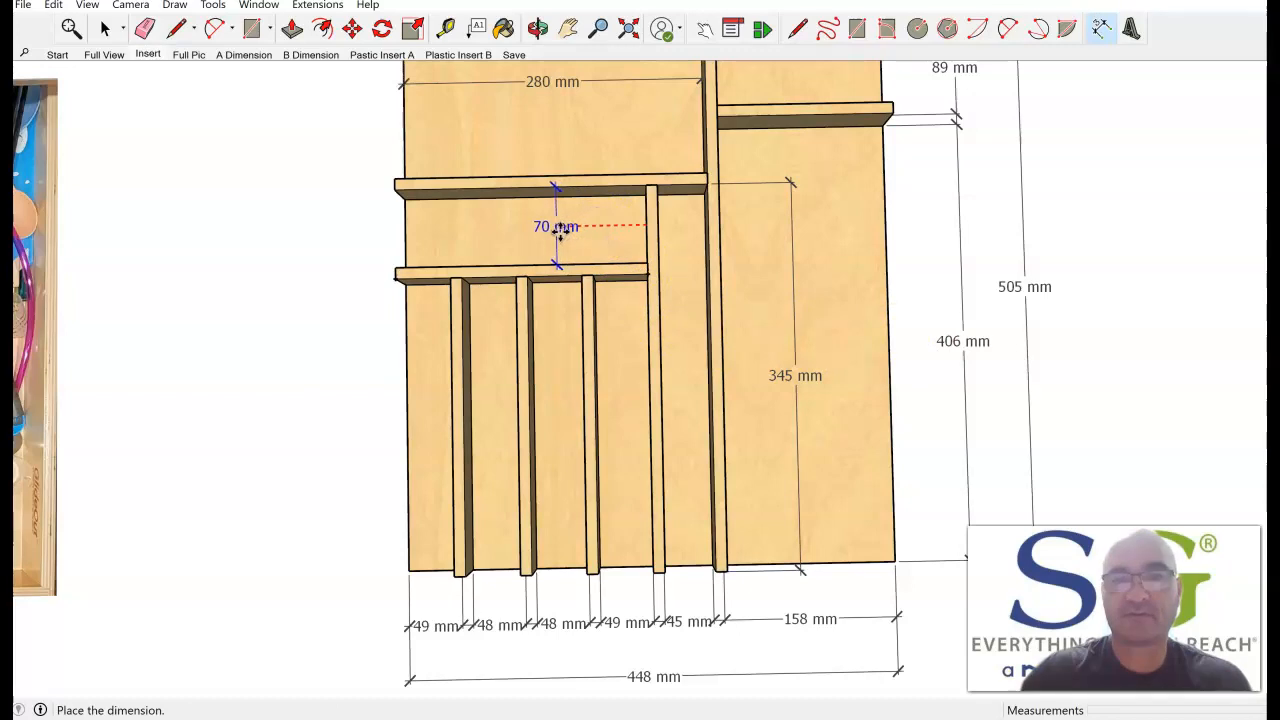
{"action": "left_click", "coordinate": [558, 229]}
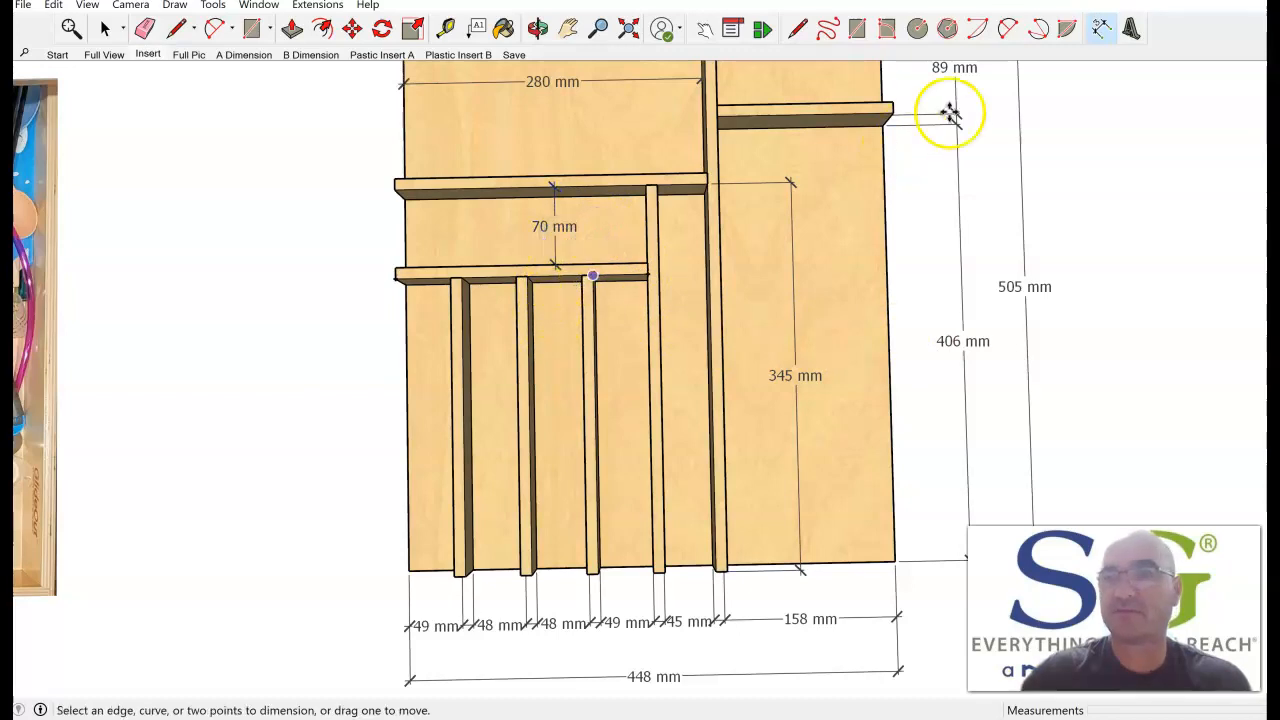
Dimension the depth from the front left cross divider to the front end of the third short divider, in line with the cross-divider gap dimension.
{"action": "left_click", "coordinate": [580, 284]}
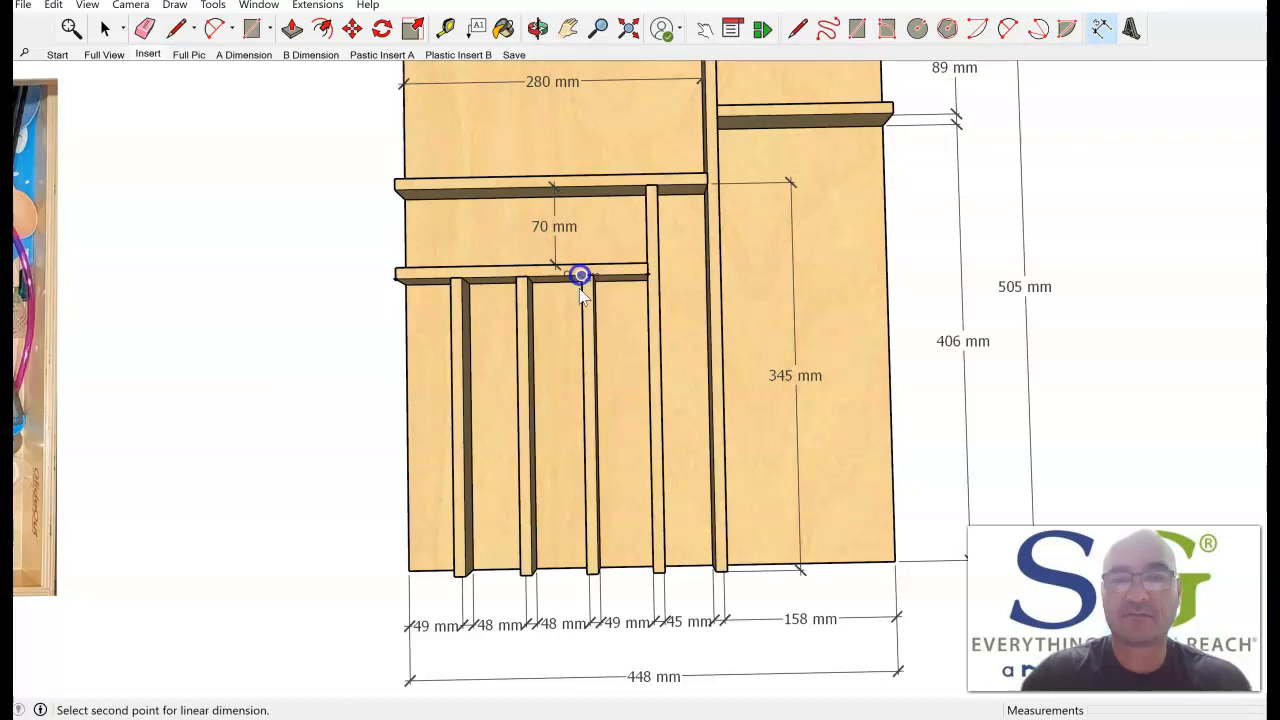
{"action": "left_click", "coordinate": [592, 578]}
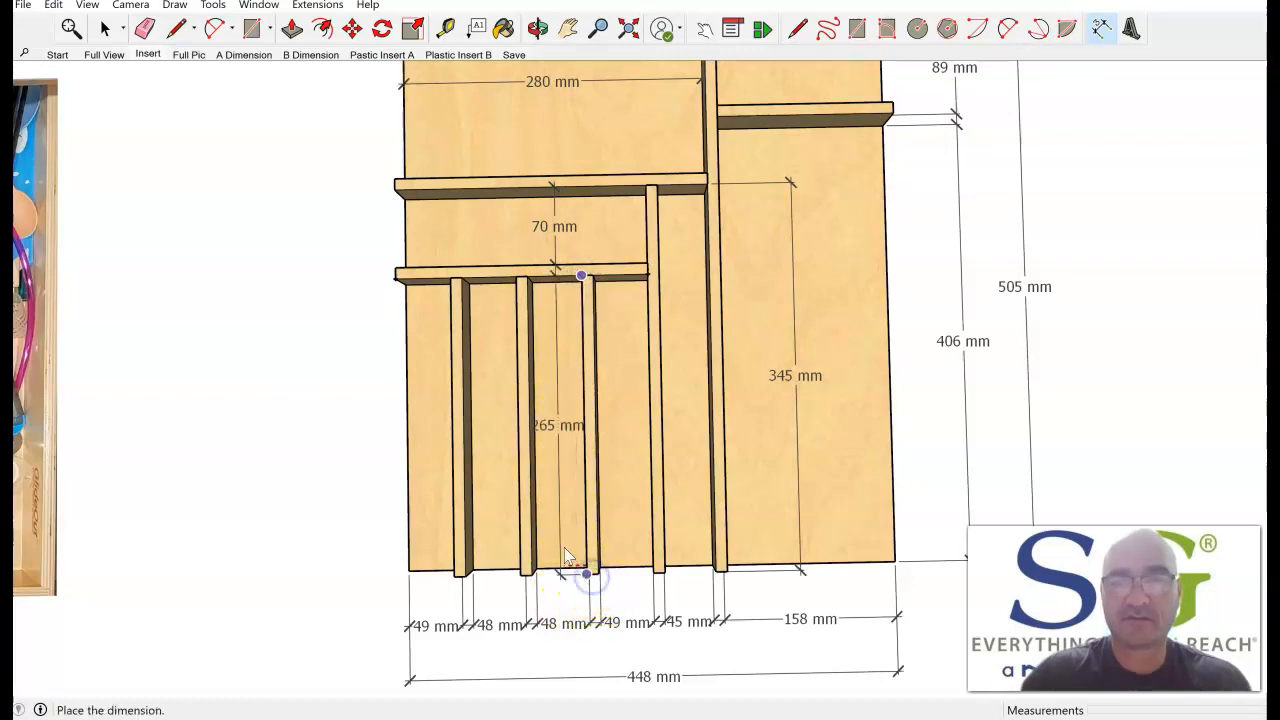
{"action": "left_click", "coordinate": [557, 268]}
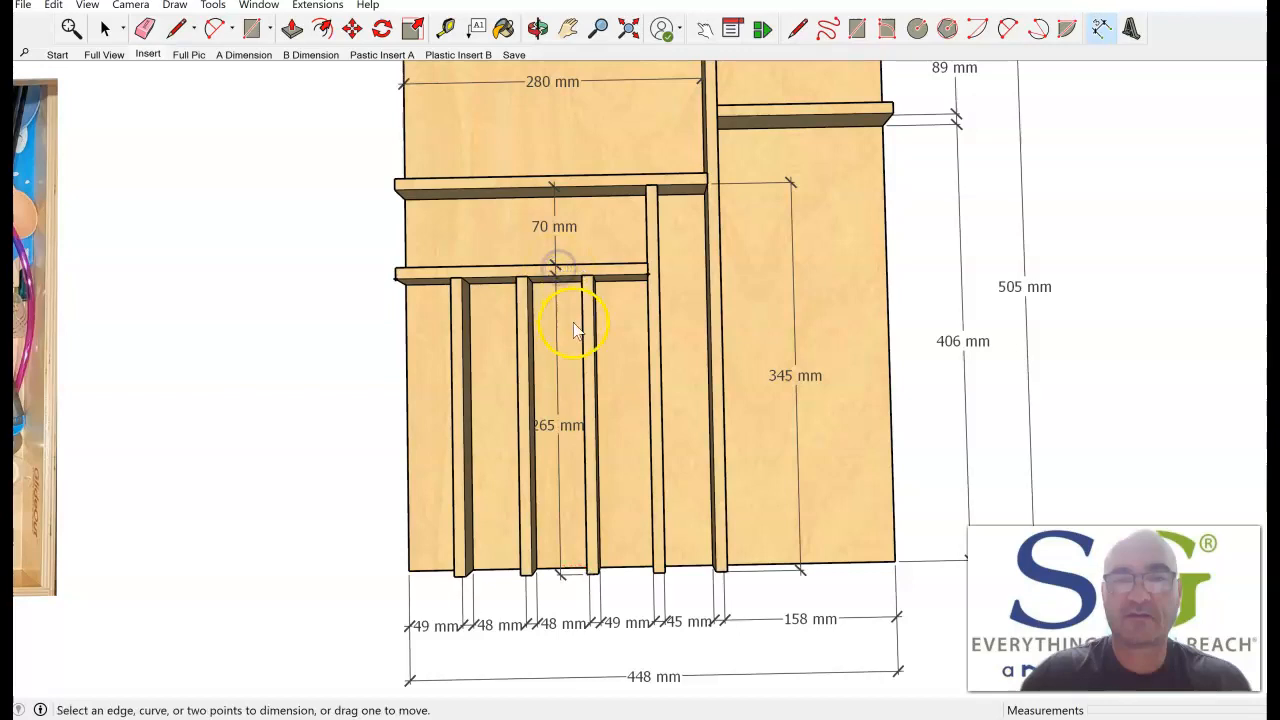
Shift the cross-divider gap and short-divider depth dimensions slightly right, keep them aligned, and restore the Insert scene.
{"action": "left_click", "coordinate": [554, 224]}
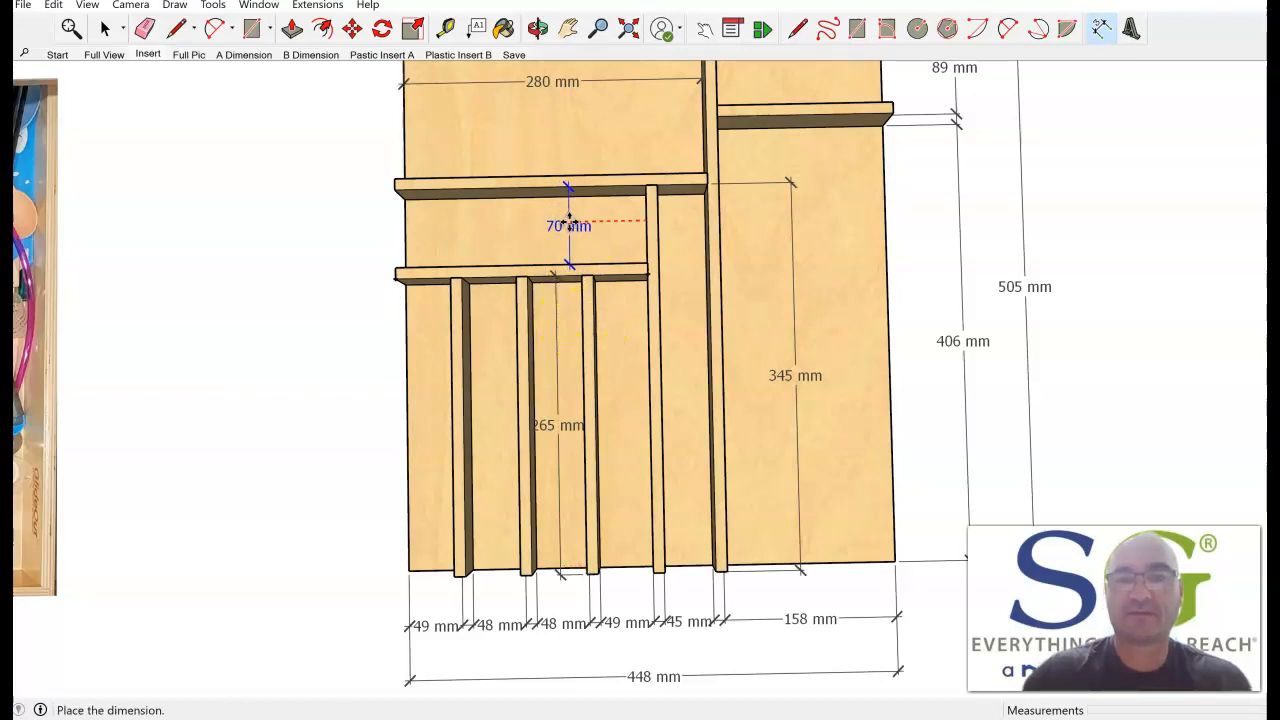
{"action": "left_click", "coordinate": [567, 226]}
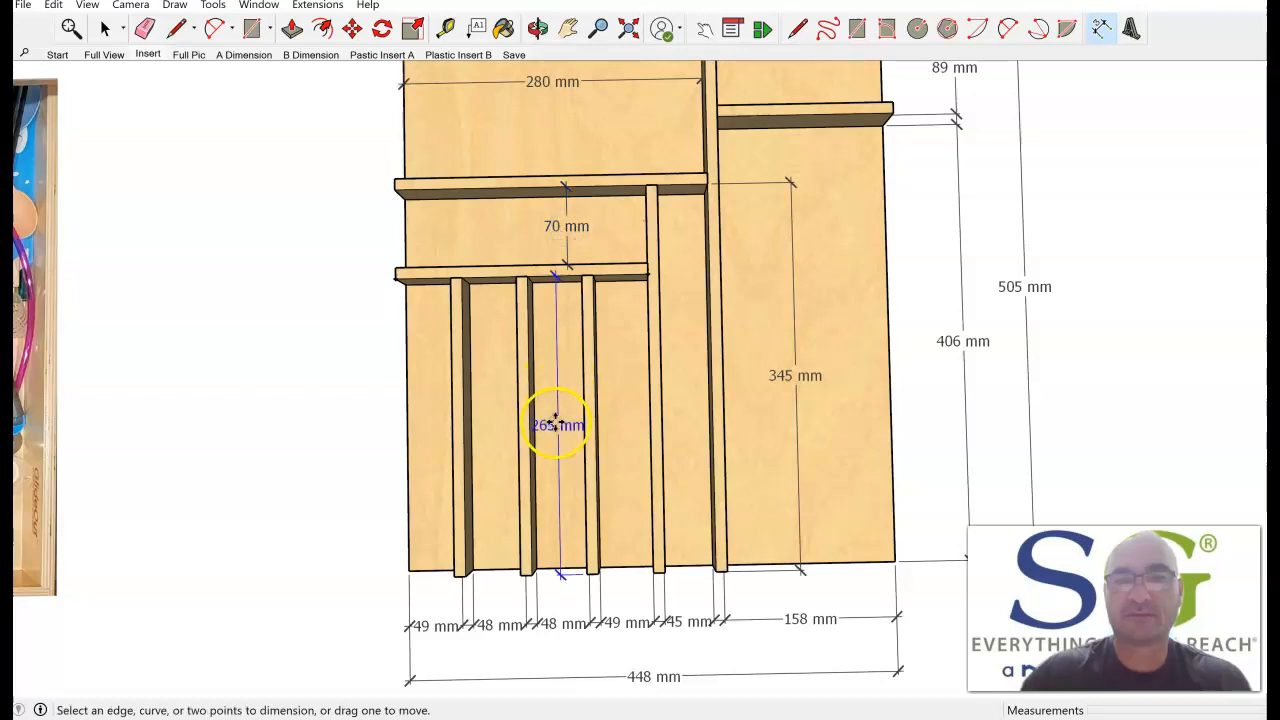
{"action": "left_click", "coordinate": [558, 424]}
{"action": "left_click", "coordinate": [565, 424]}
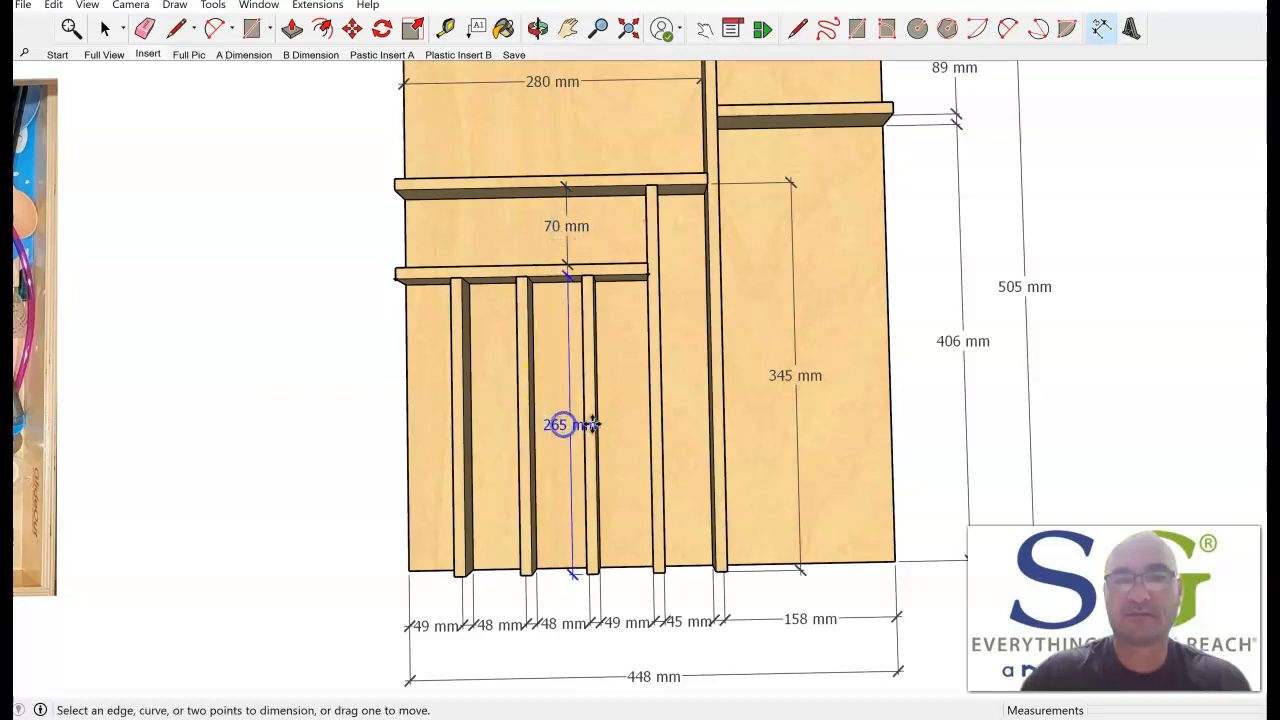
{"action": "left_click", "coordinate": [147, 54]}
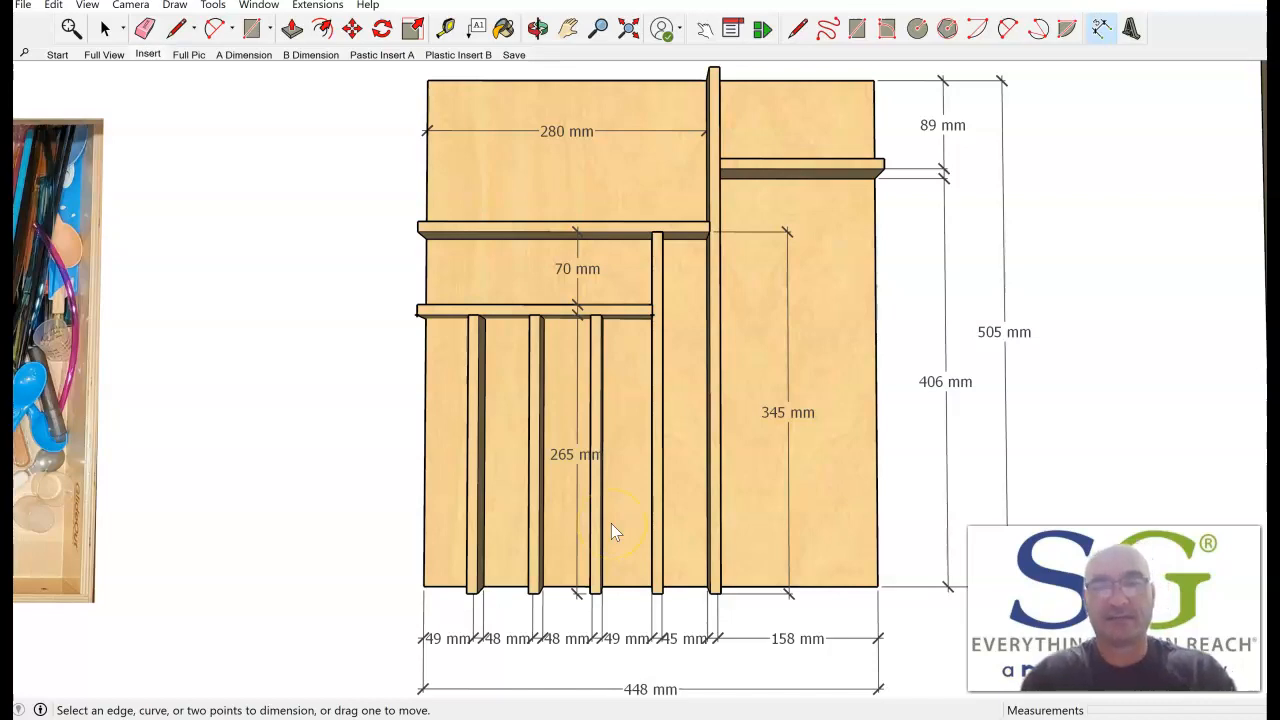
Dimension the width from the fourth front divider's left face to the rear left cross divider's left end, placing it behind the cross divider.
{"action": "left_click", "coordinate": [1101, 29]}
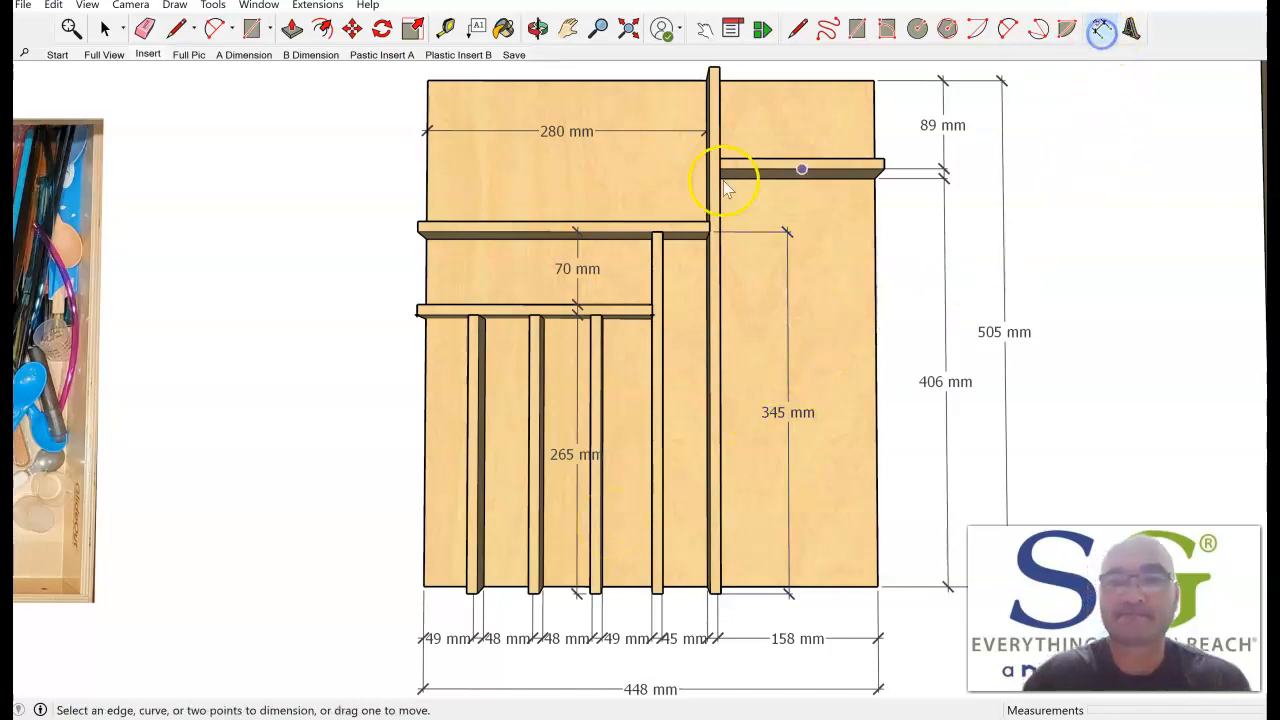
{"action": "left_click", "coordinate": [652, 233]}
{"action": "left_click", "coordinate": [419, 231]}
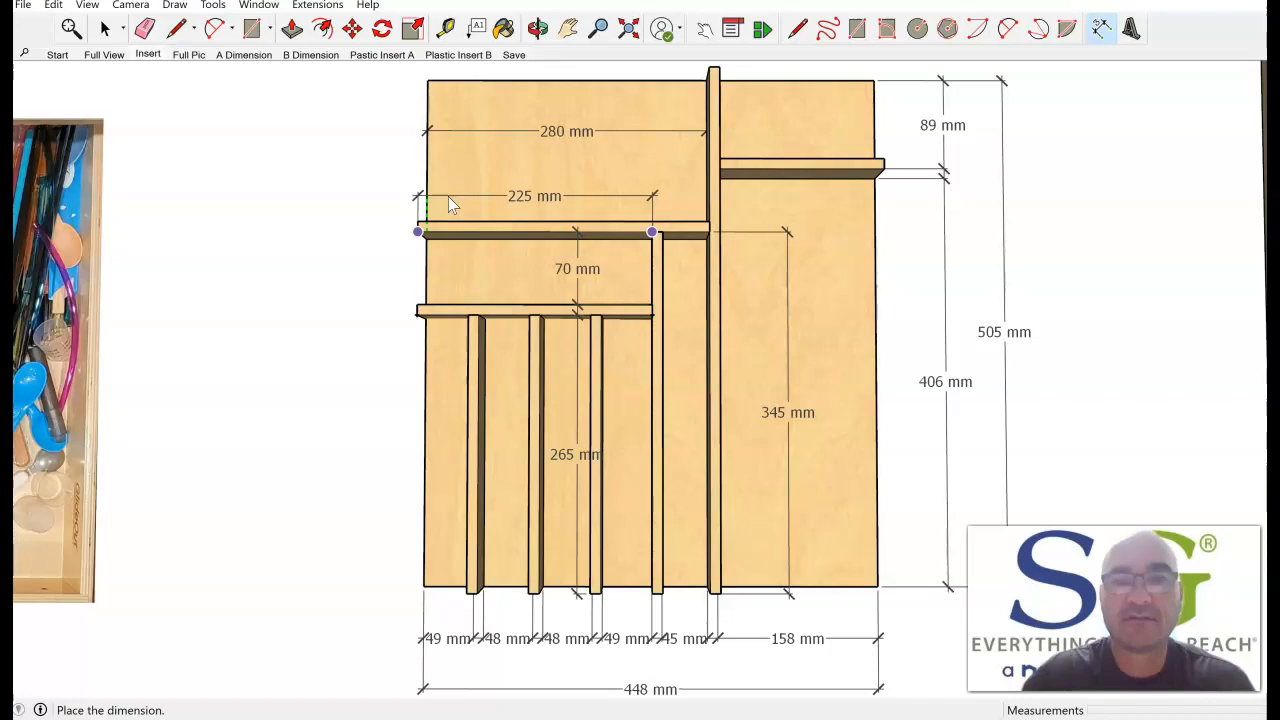
{"action": "left_click", "coordinate": [448, 196]}
{"action": "left_click", "coordinate": [1069, 256]}
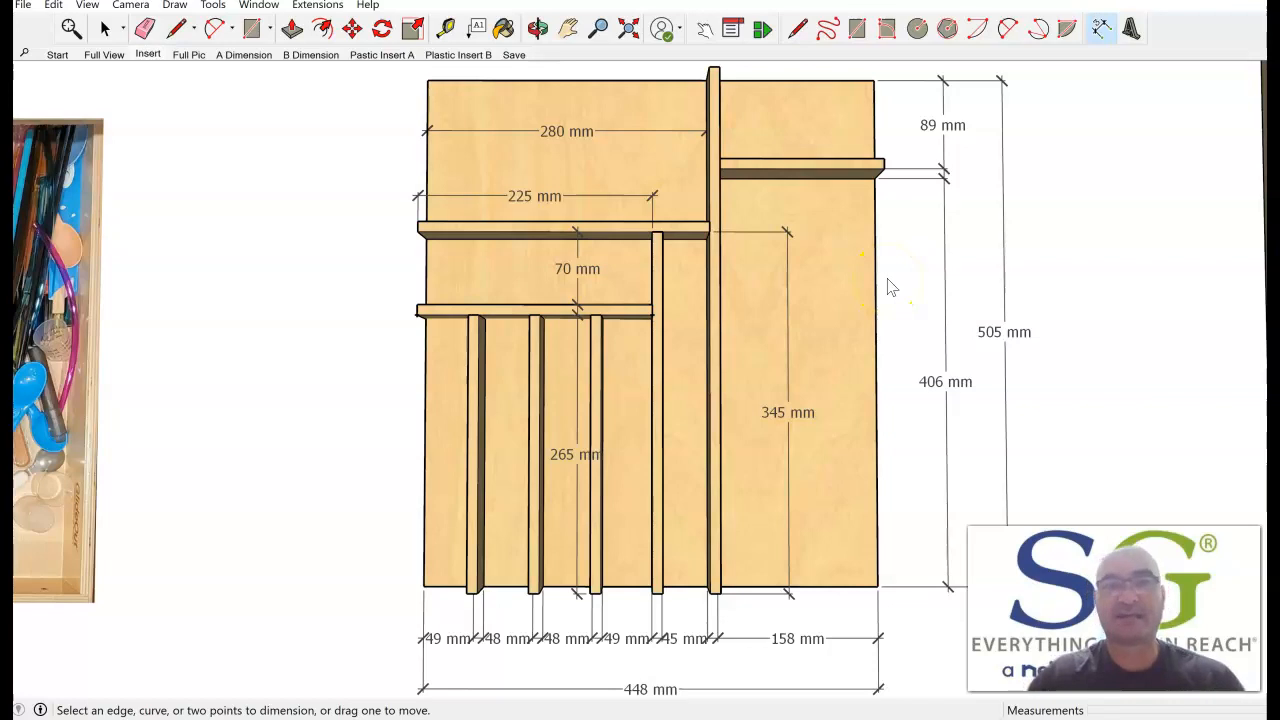
{"action": "left_click", "coordinate": [770, 356]}
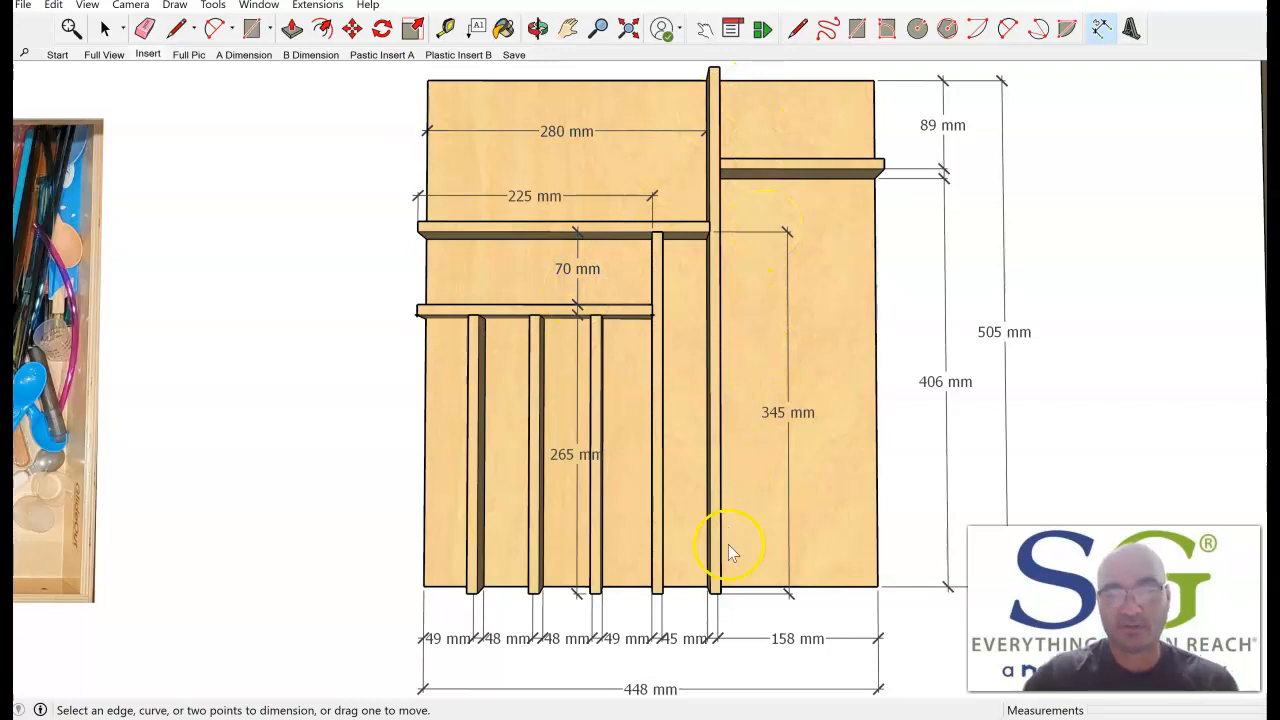
Switch to Custom Insert Drawing.pdf in the browser and examine page 2's hand-drawn layout and insert width, depth and height measurements.
{"action": "left_click", "coordinate": [755, 718]}
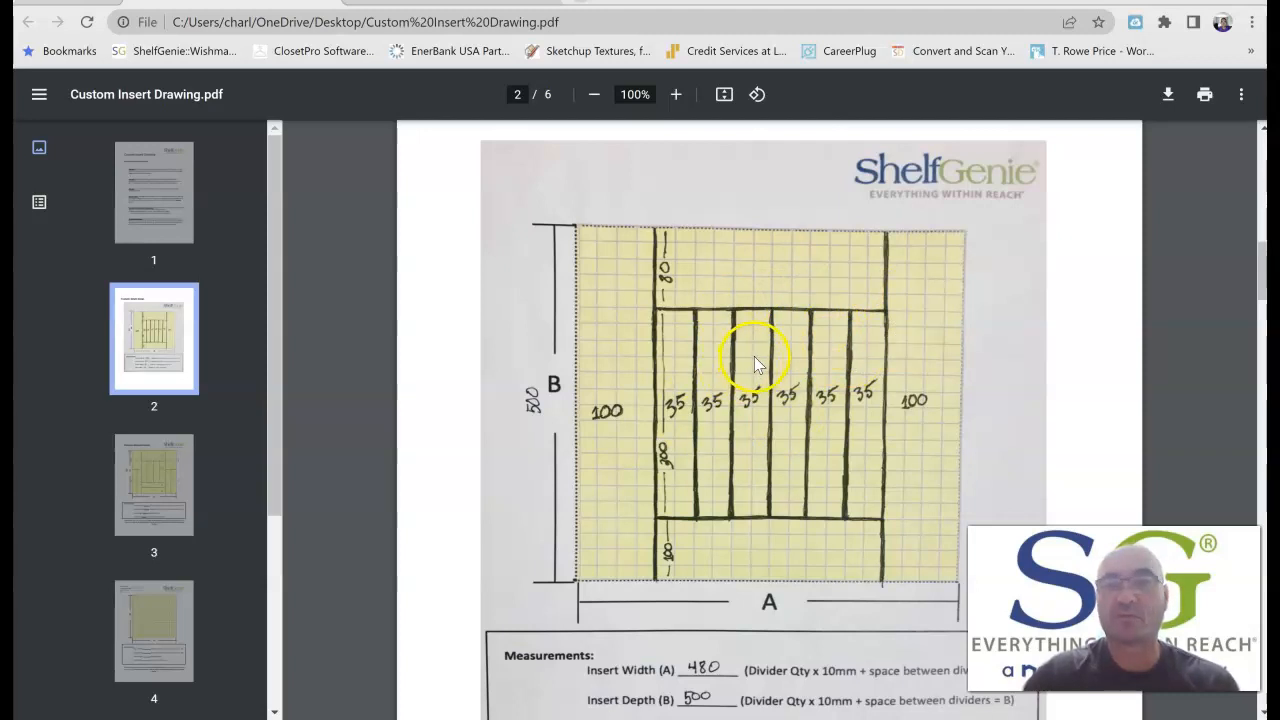
{"action": "scroll", "coordinate": [757, 365], "scroll_direction": "down", "scroll_amount": 3}
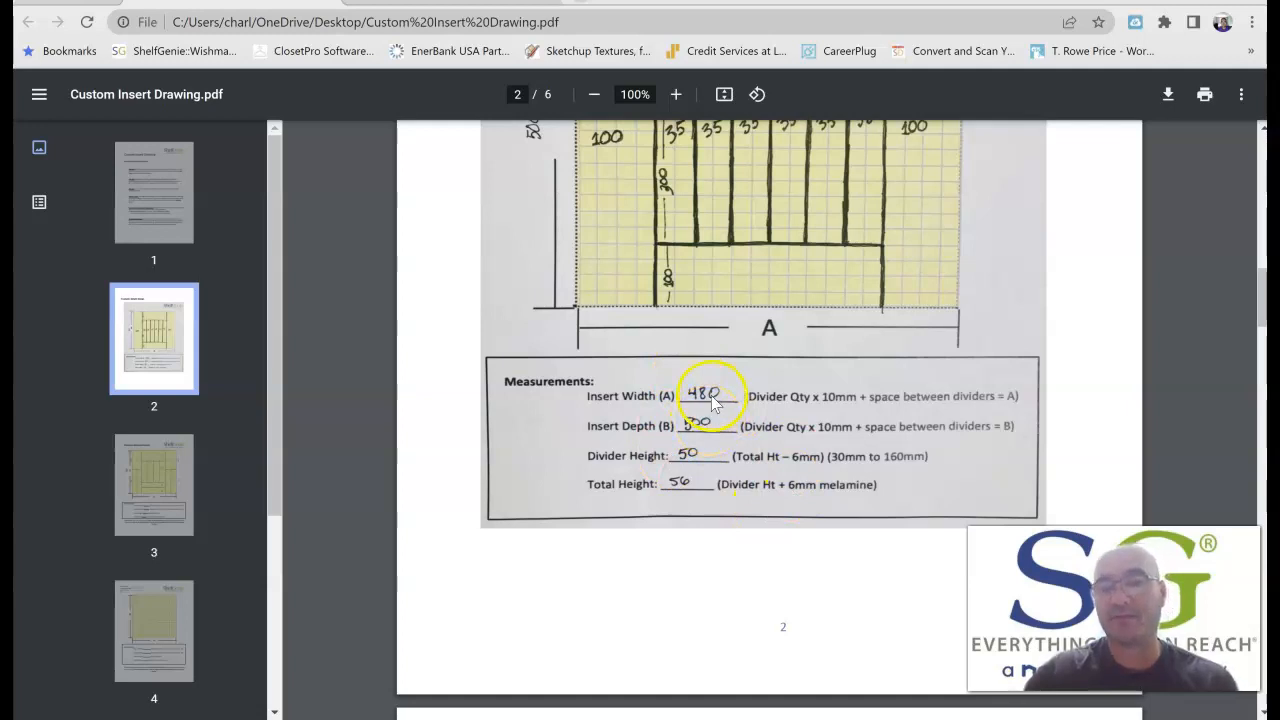
{"action": "scroll", "coordinate": [683, 427], "scroll_direction": "up", "scroll_amount": 3}
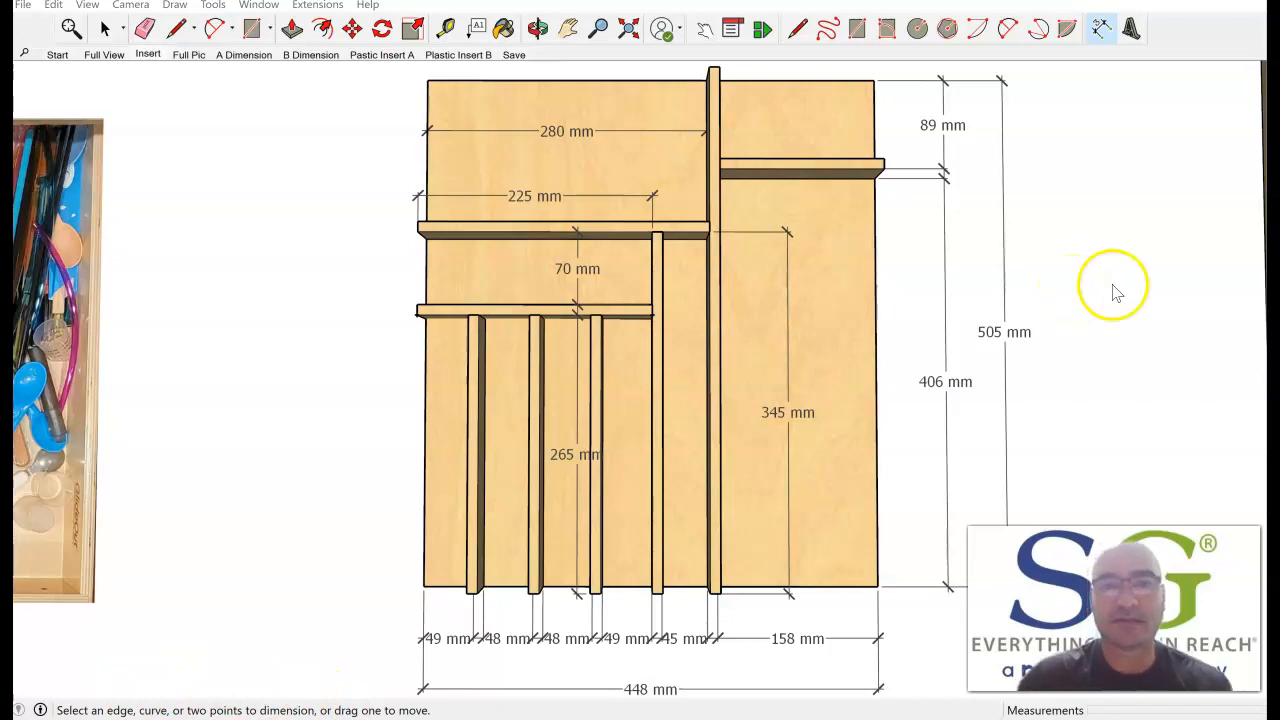
Move the second and fourth front gap dimensions further from the insert so they line up in a row below the others.
{"action": "left_click", "coordinate": [1098, 30]}
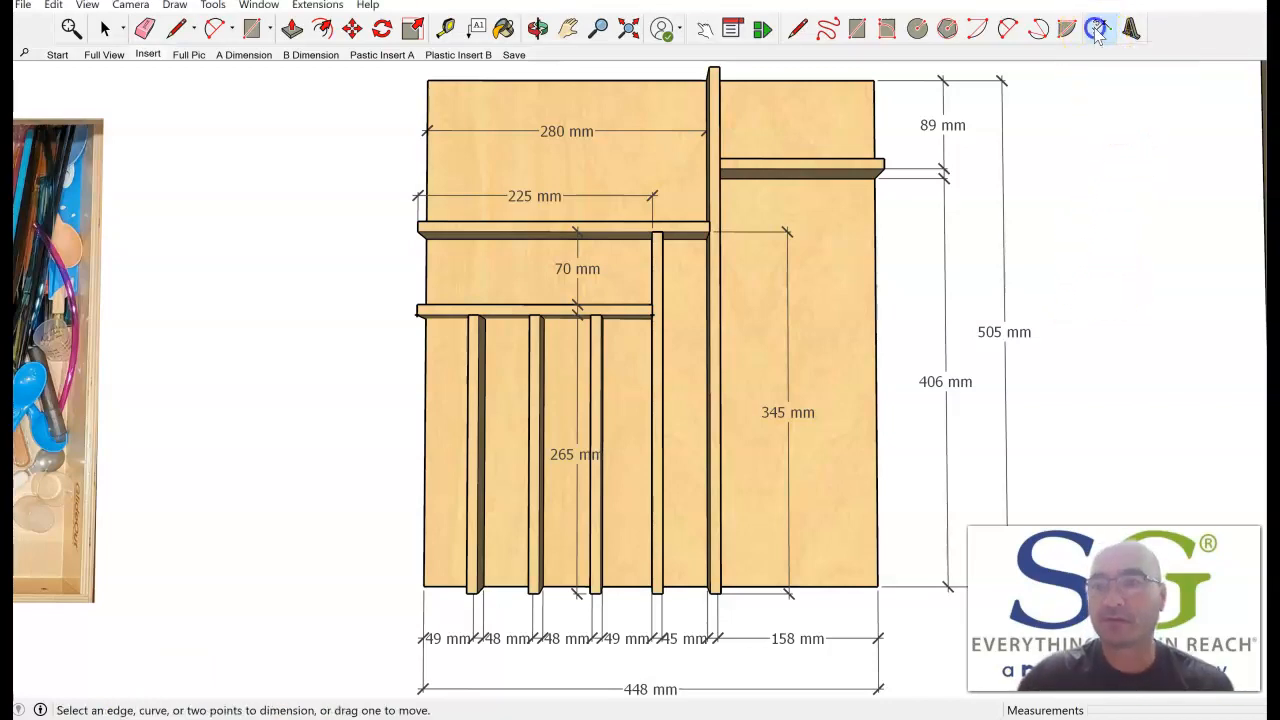
{"action": "left_click", "coordinate": [502, 641]}
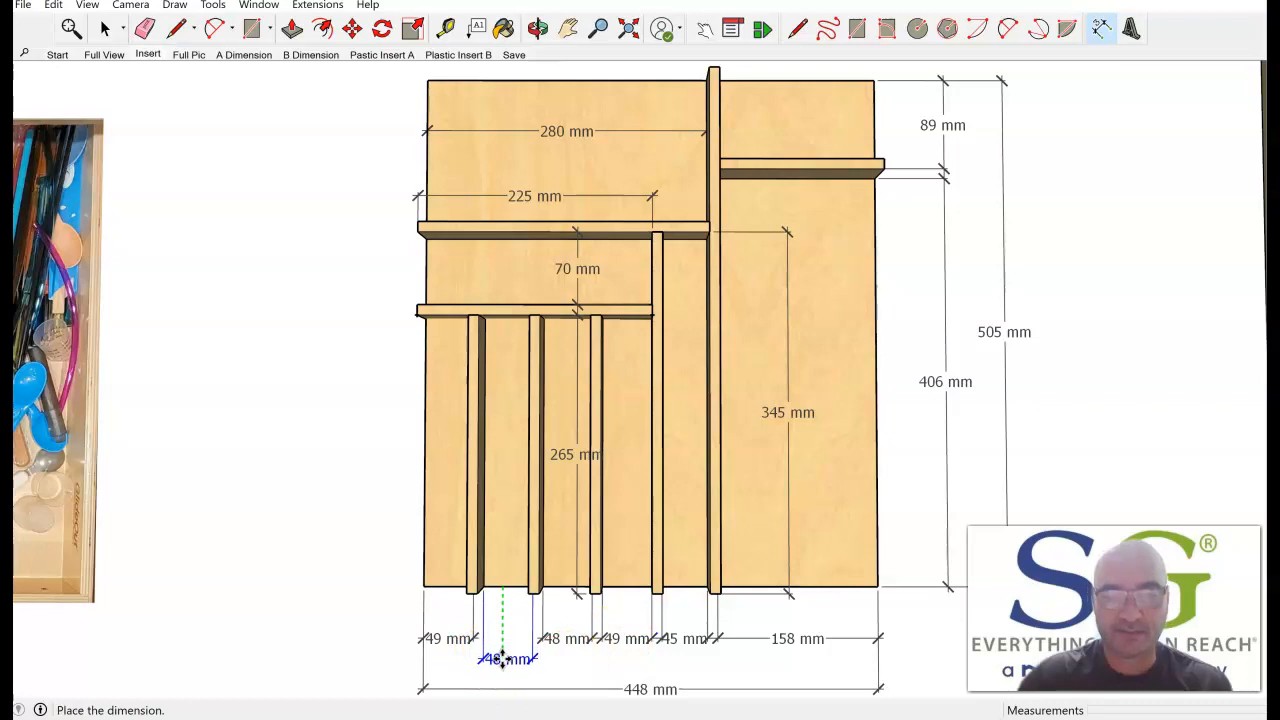
{"action": "left_click", "coordinate": [502, 662]}
{"action": "left_click", "coordinate": [628, 640]}
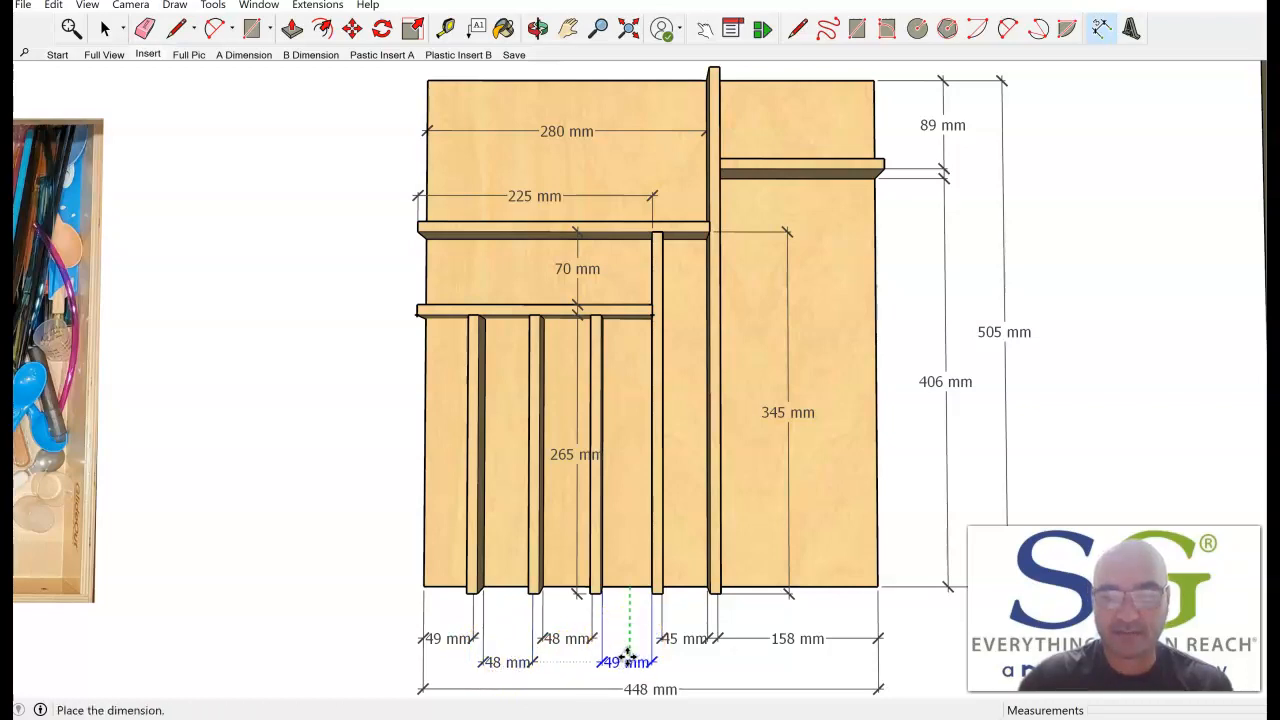
{"action": "left_click", "coordinate": [628, 659]}
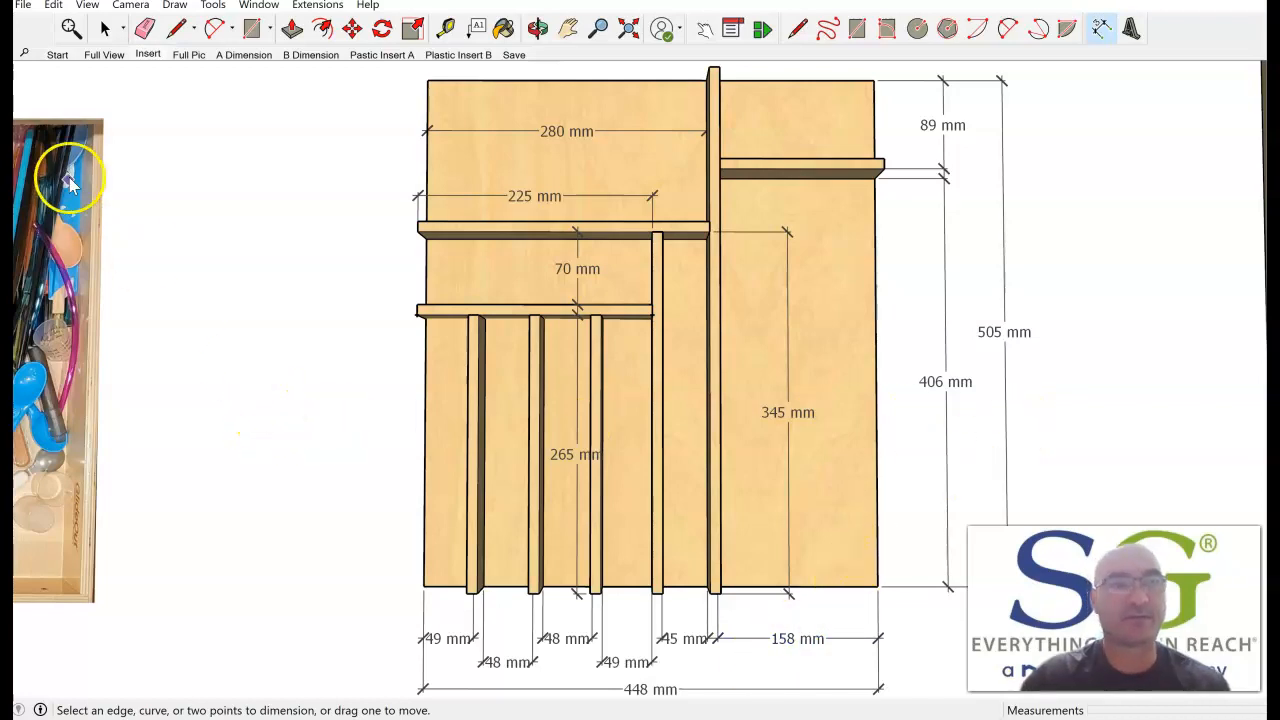
Save the drawer insert model and restore the Insert scene.
{"action": "left_click", "coordinate": [22, 5]}
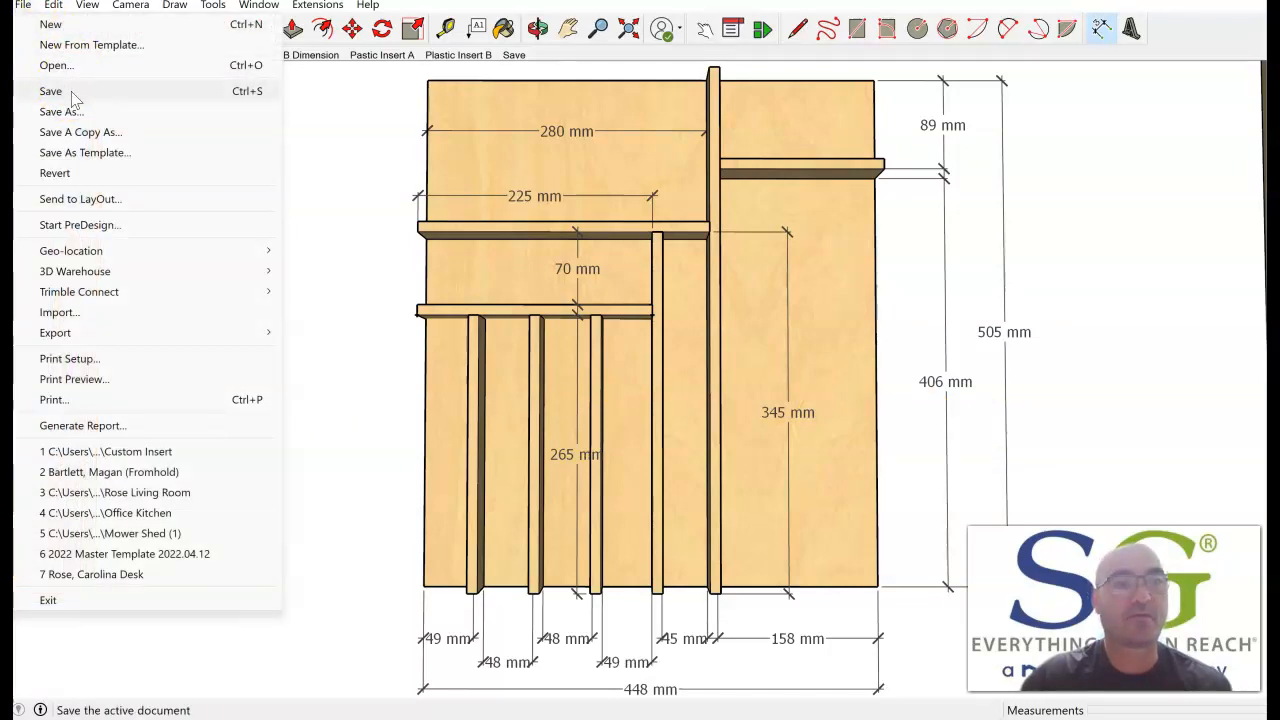
{"action": "left_click", "coordinate": [72, 97]}
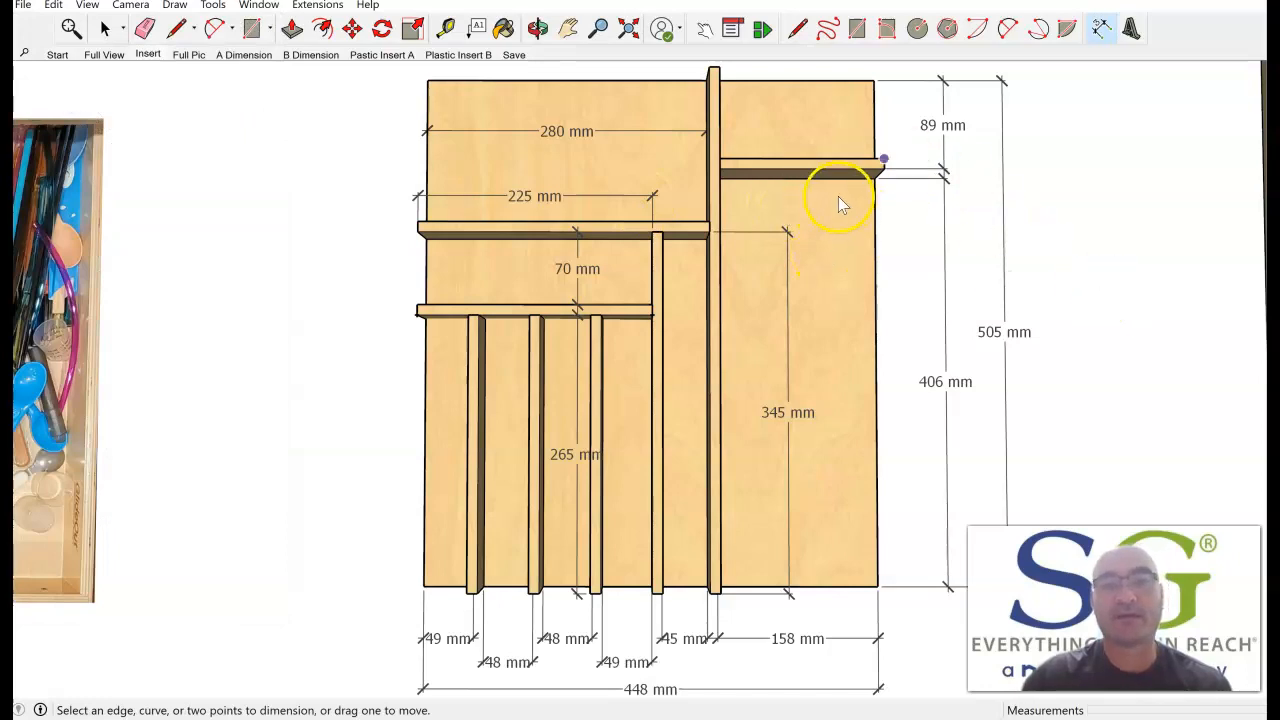
{"action": "left_click", "coordinate": [148, 58]}
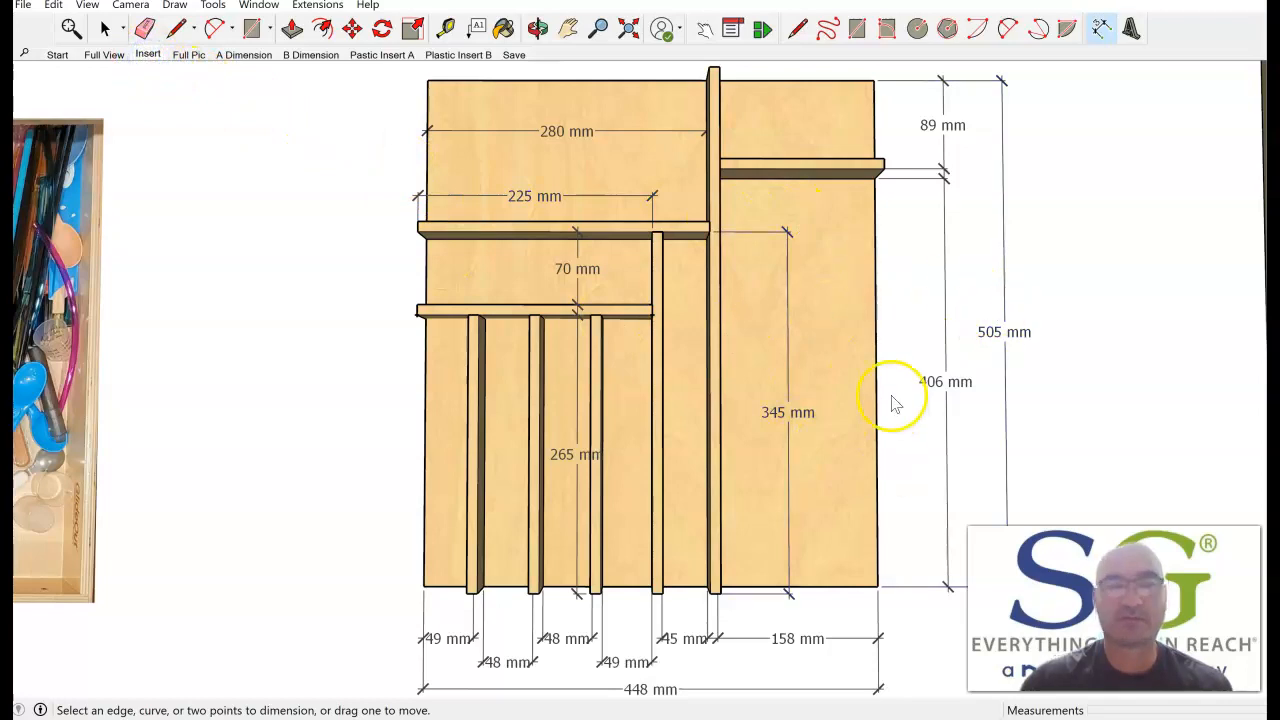
Send the saved drawer insert model to LayOut.
{"action": "left_click", "coordinate": [22, 8]}
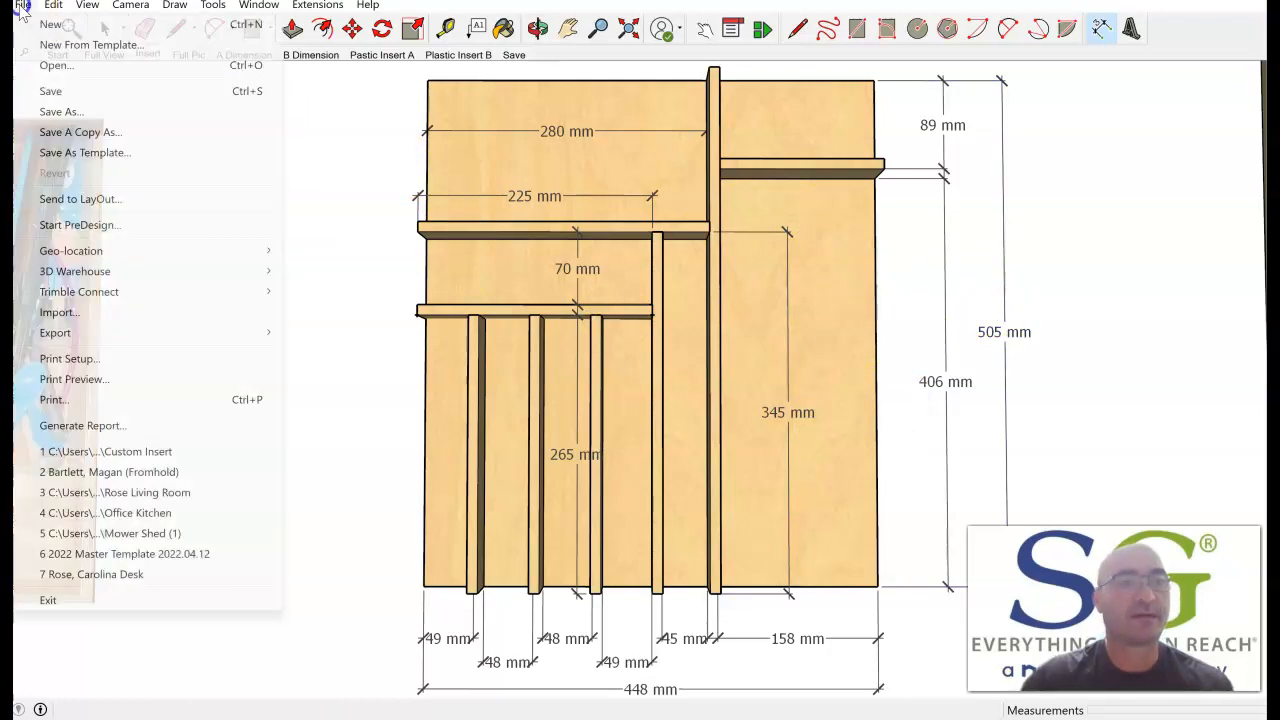
{"action": "mouse_move", "coordinate": [101, 258]}
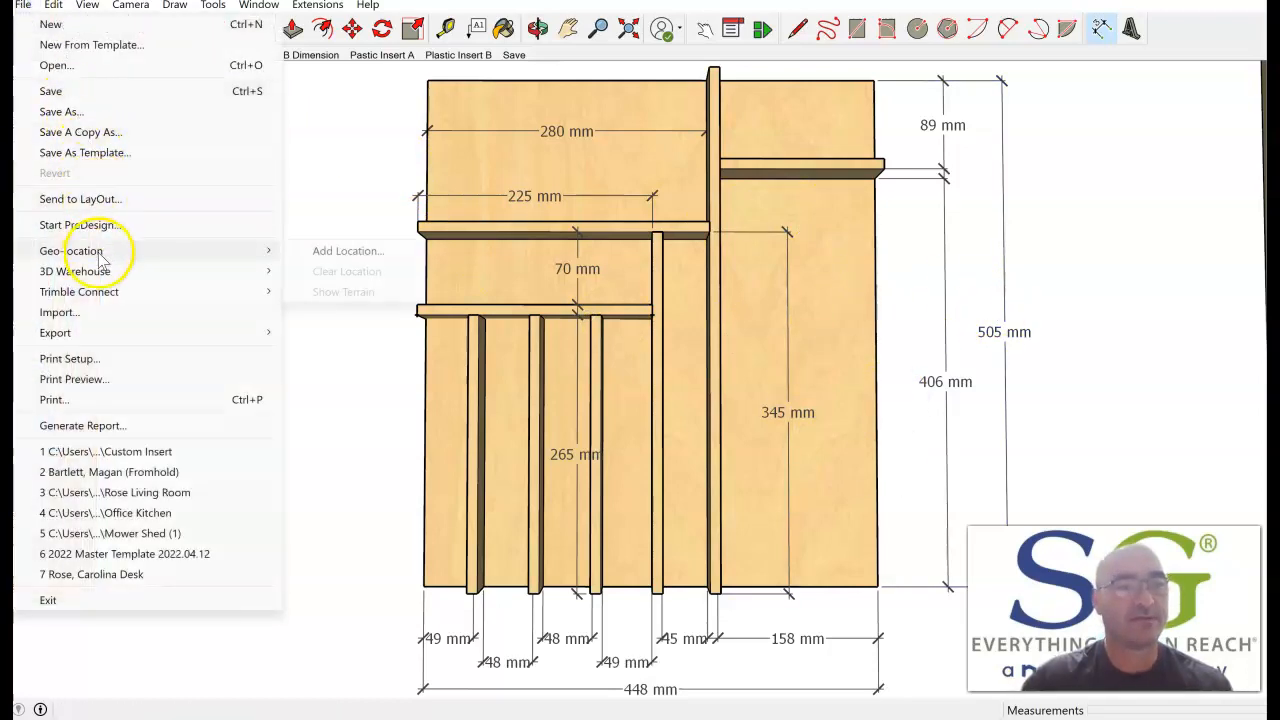
{"action": "left_click", "coordinate": [125, 198]}
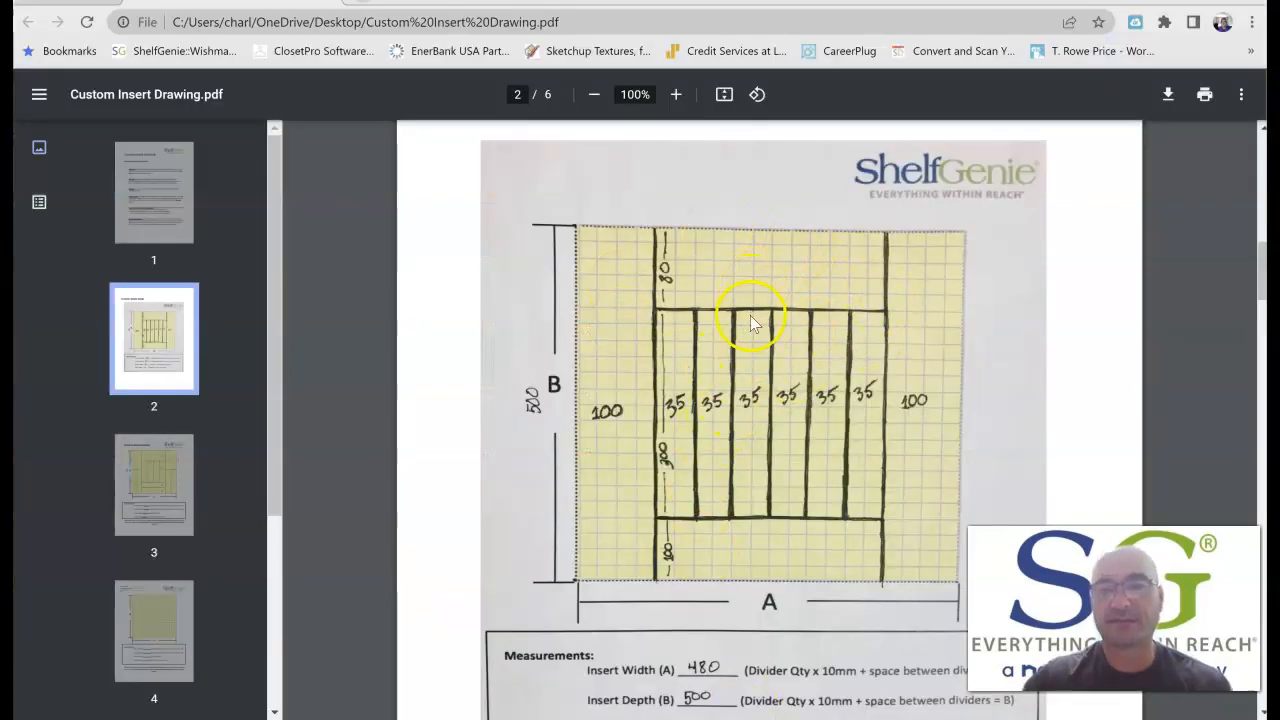
Examine the hand-drawn layout and measurements on page 2 of Custom Insert Drawing.pdf and the start of the advanced design example.
{"action": "scroll", "coordinate": [777, 282], "scroll_direction": "down", "scroll_amount": 3}
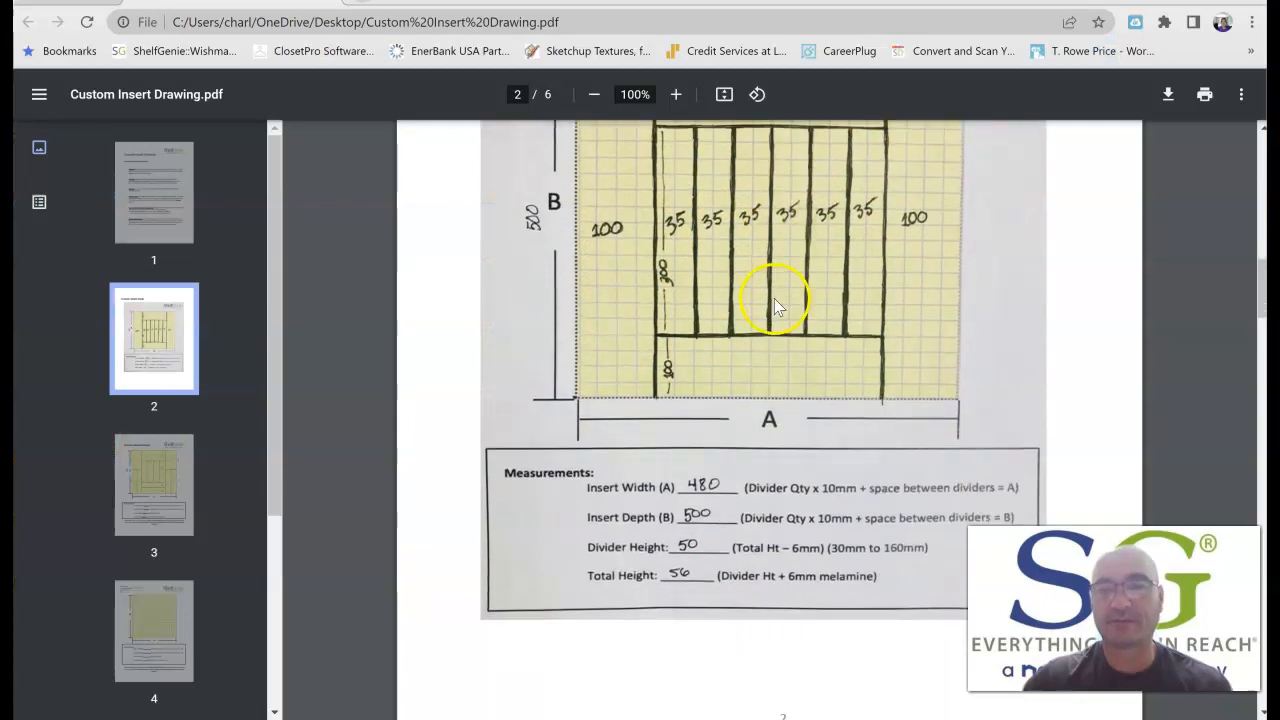
{"action": "scroll", "coordinate": [733, 430], "scroll_direction": "down", "scroll_amount": 2}
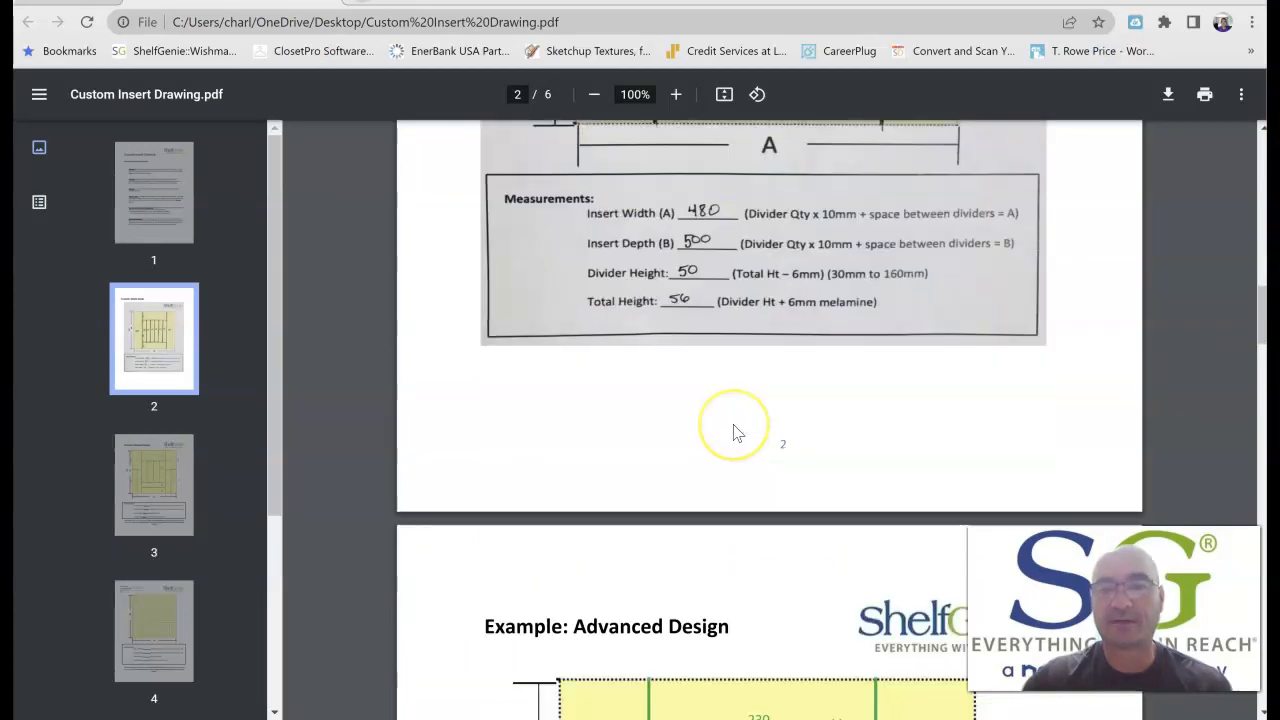
{"action": "scroll", "coordinate": [734, 432], "scroll_direction": "down", "scroll_amount": 2}
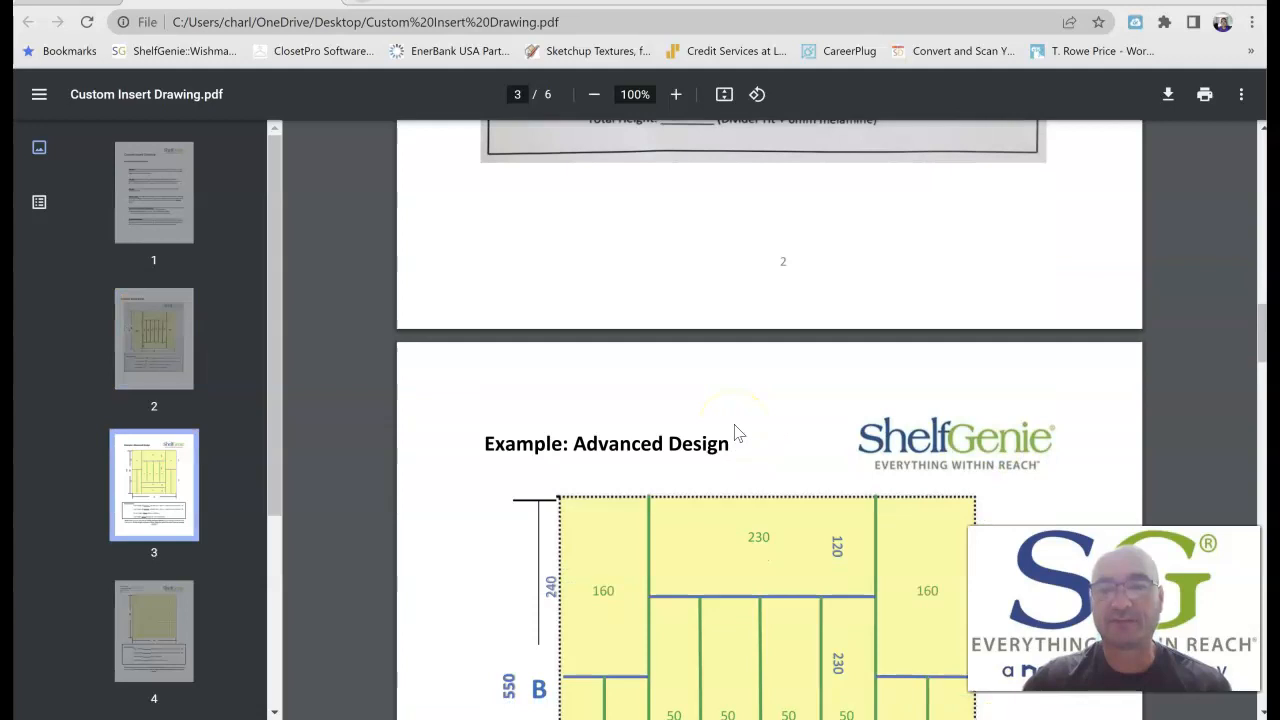
{"action": "scroll", "coordinate": [734, 432], "scroll_direction": "up", "scroll_amount": 6}
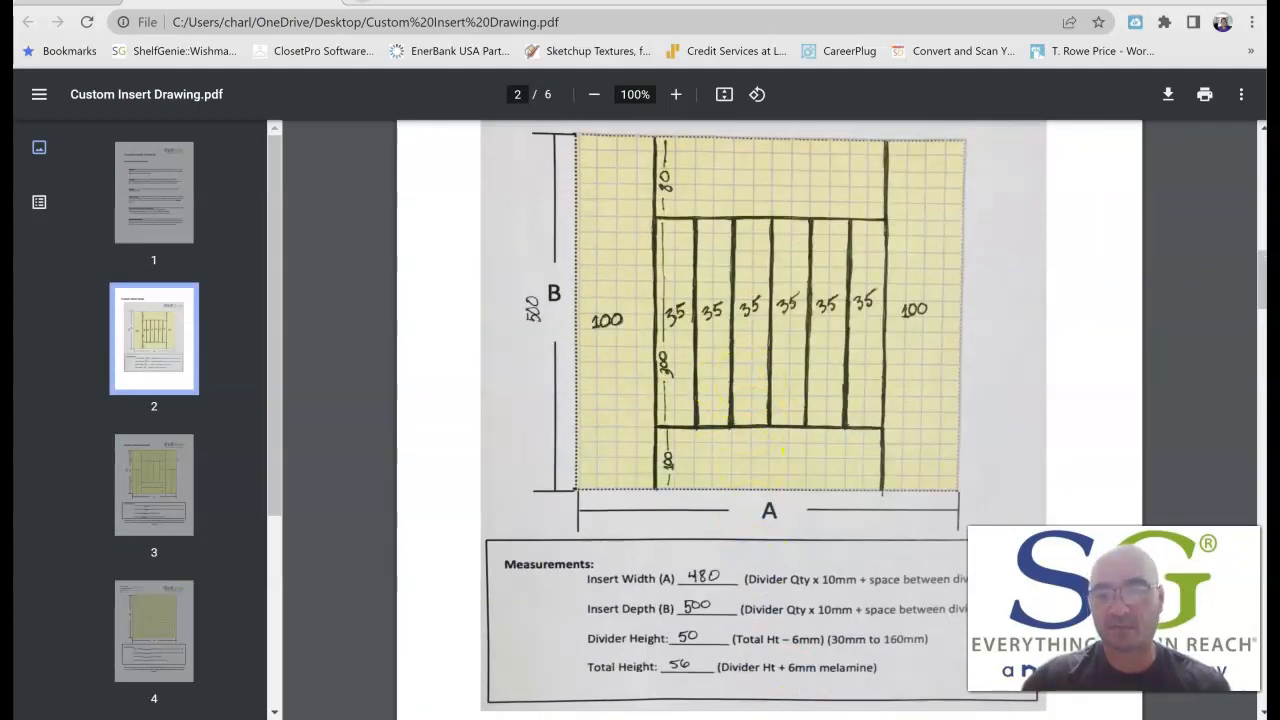
Switch to LayOut and create the document from the Custom Insert template in the personal templates.
{"action": "mouse_move", "coordinate": [943, 718]}
{"action": "left_click", "coordinate": [943, 640]}
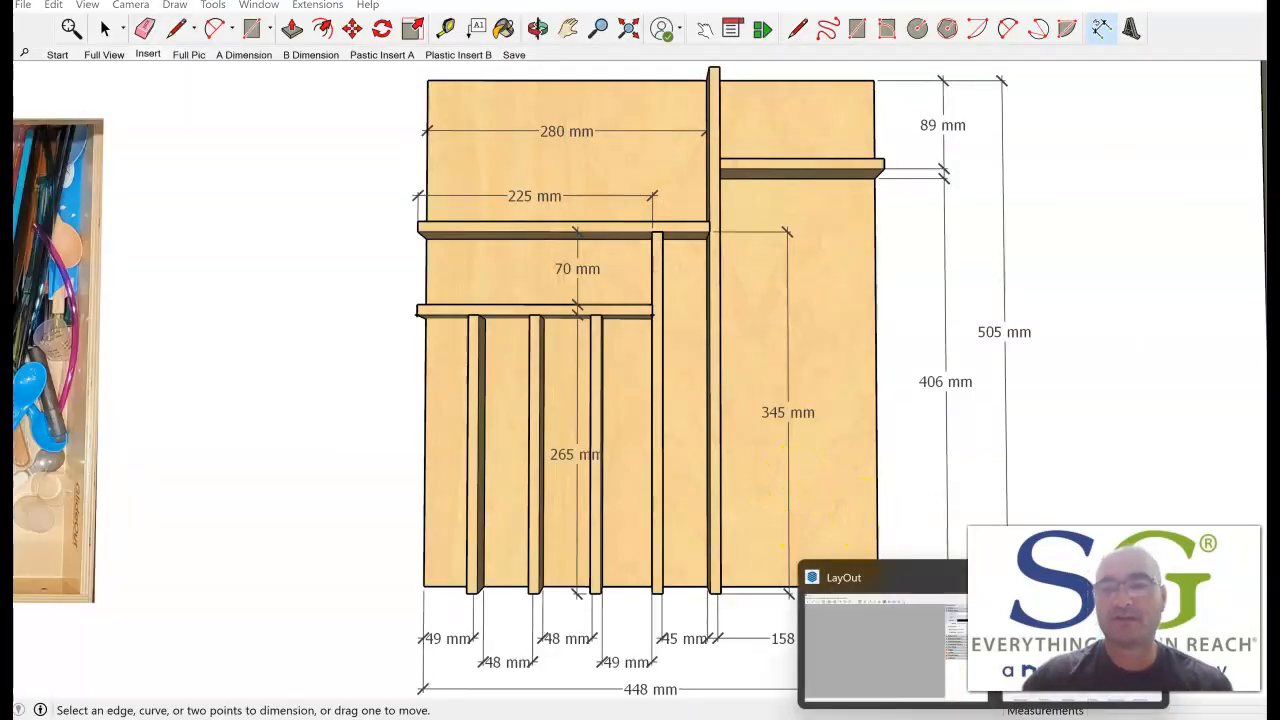
{"action": "left_click", "coordinate": [922, 580]}
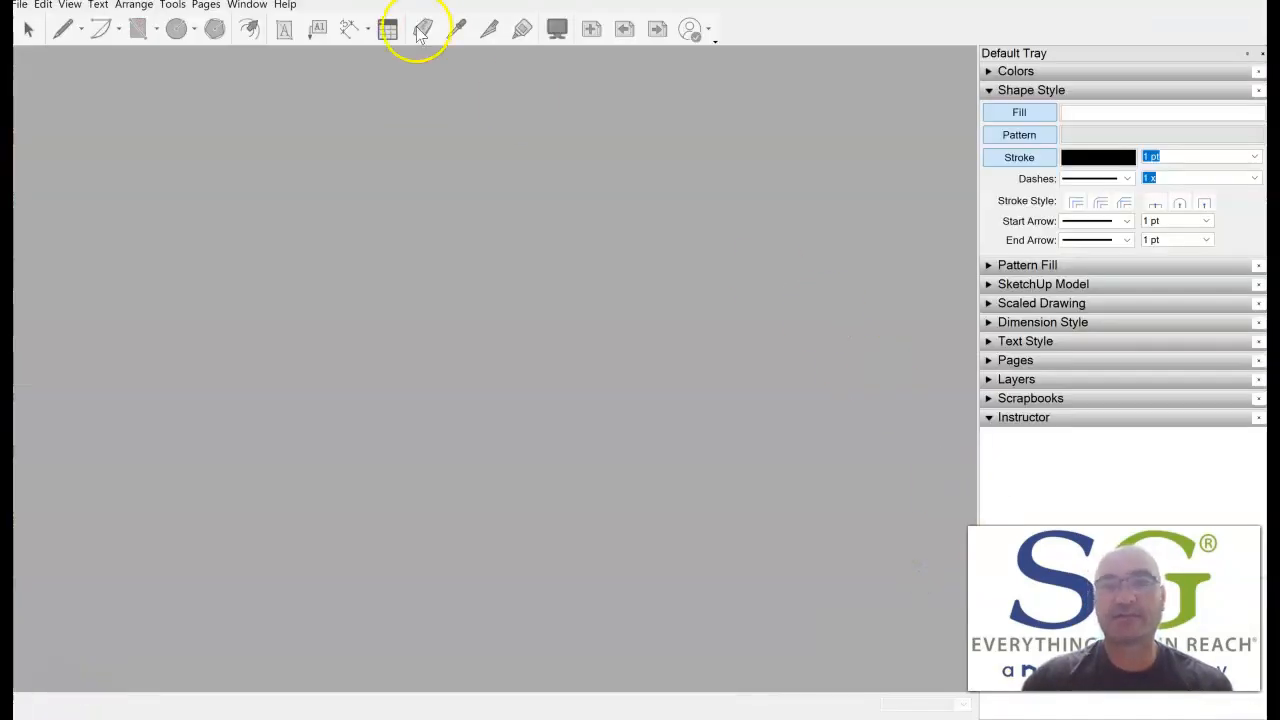
{"action": "mouse_move", "coordinate": [984, 718]}
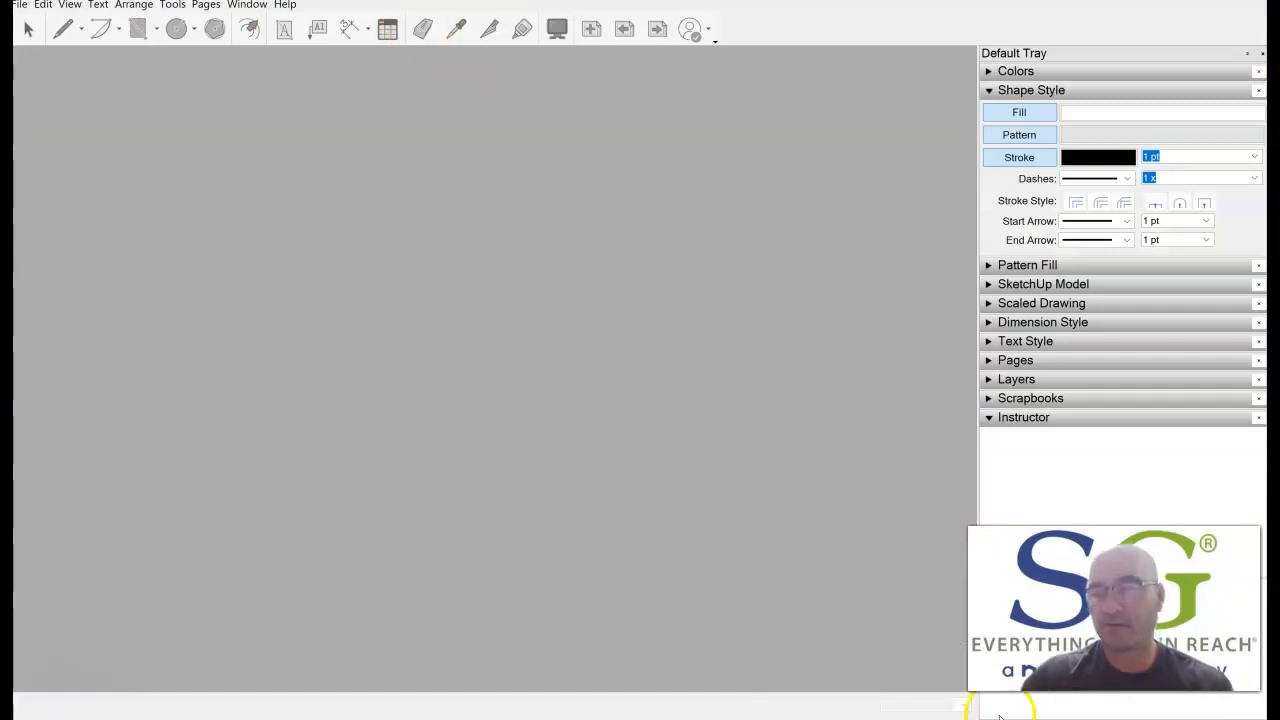
{"action": "left_click", "coordinate": [906, 576]}
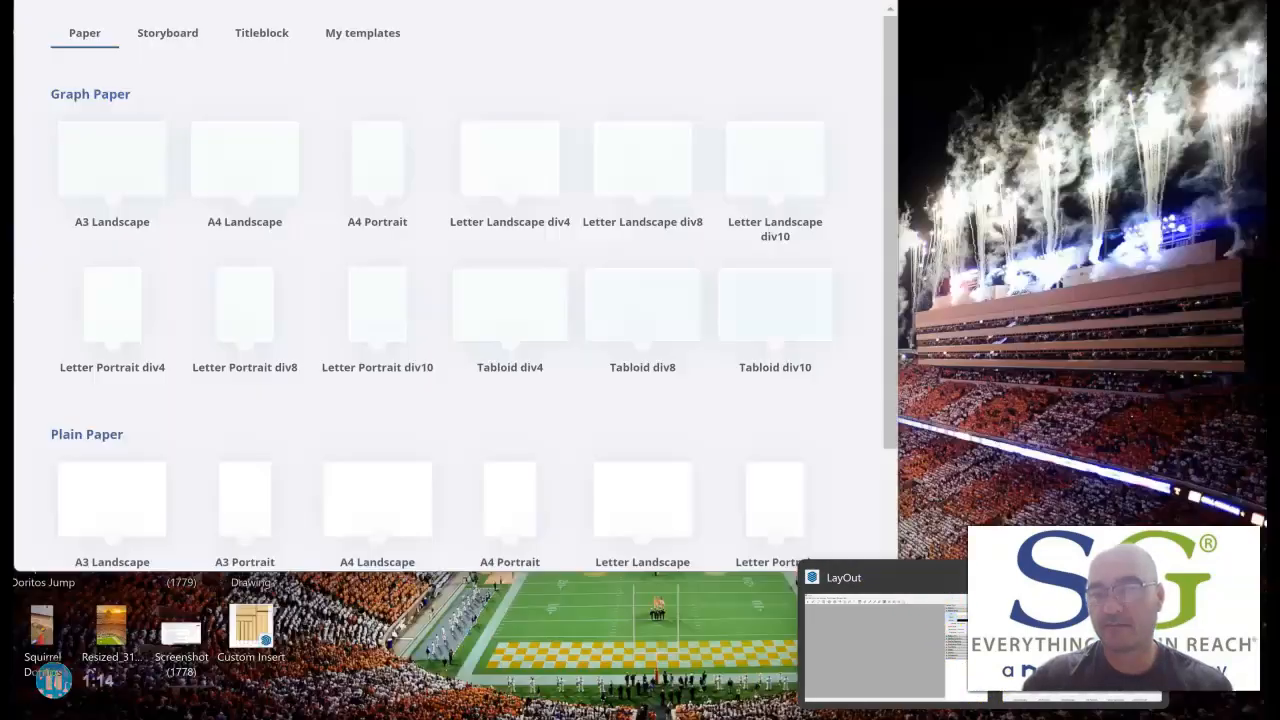
{"action": "left_click", "coordinate": [1078, 640]}
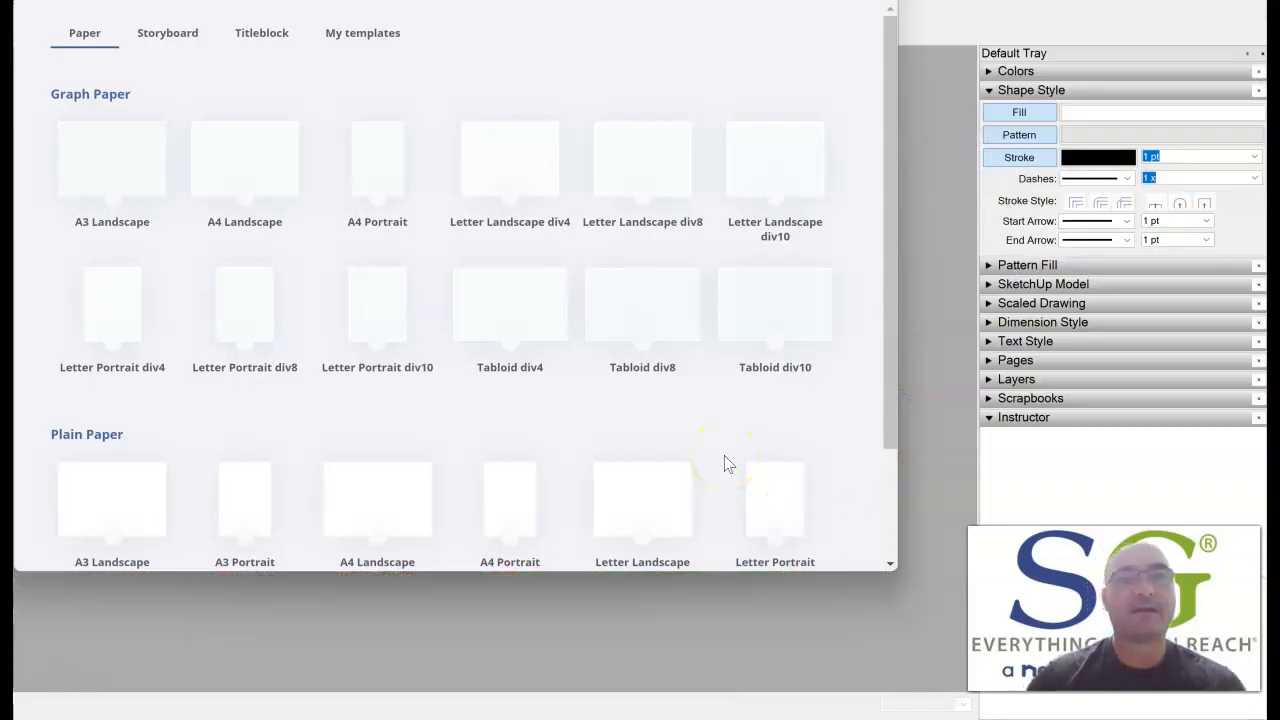
{"action": "left_click", "coordinate": [357, 36]}
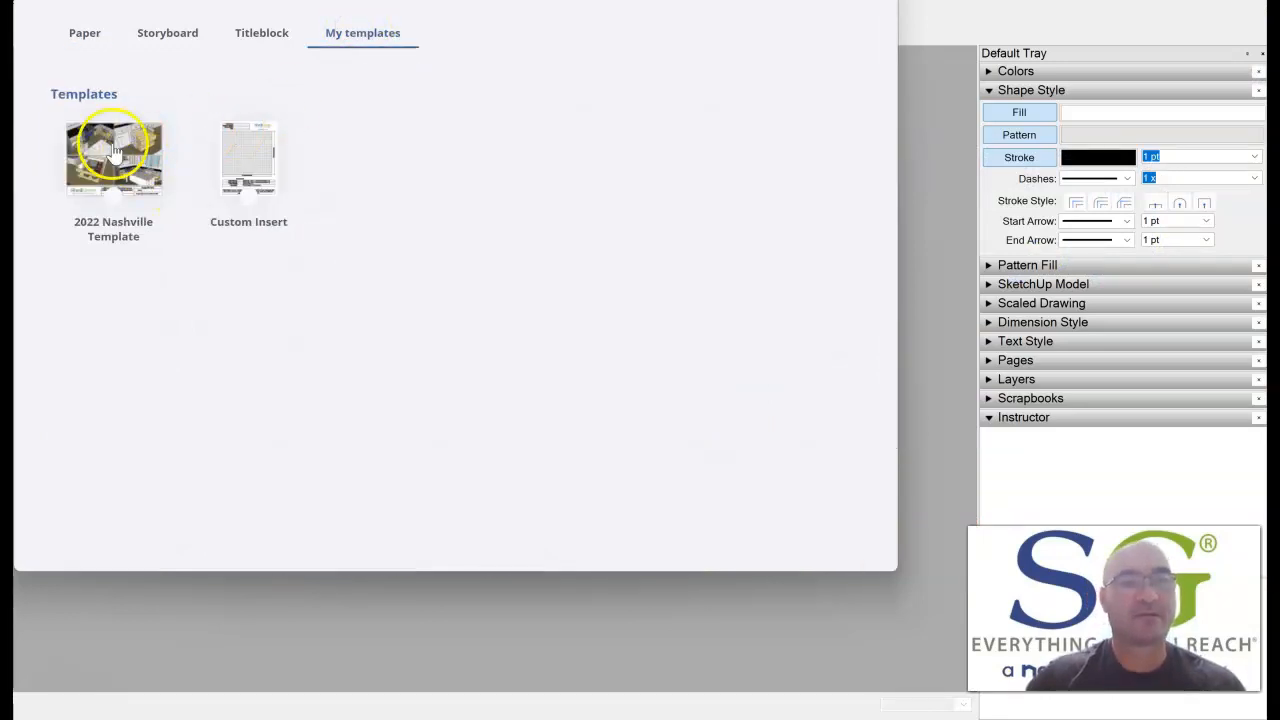
{"action": "double_click", "coordinate": [258, 155]}
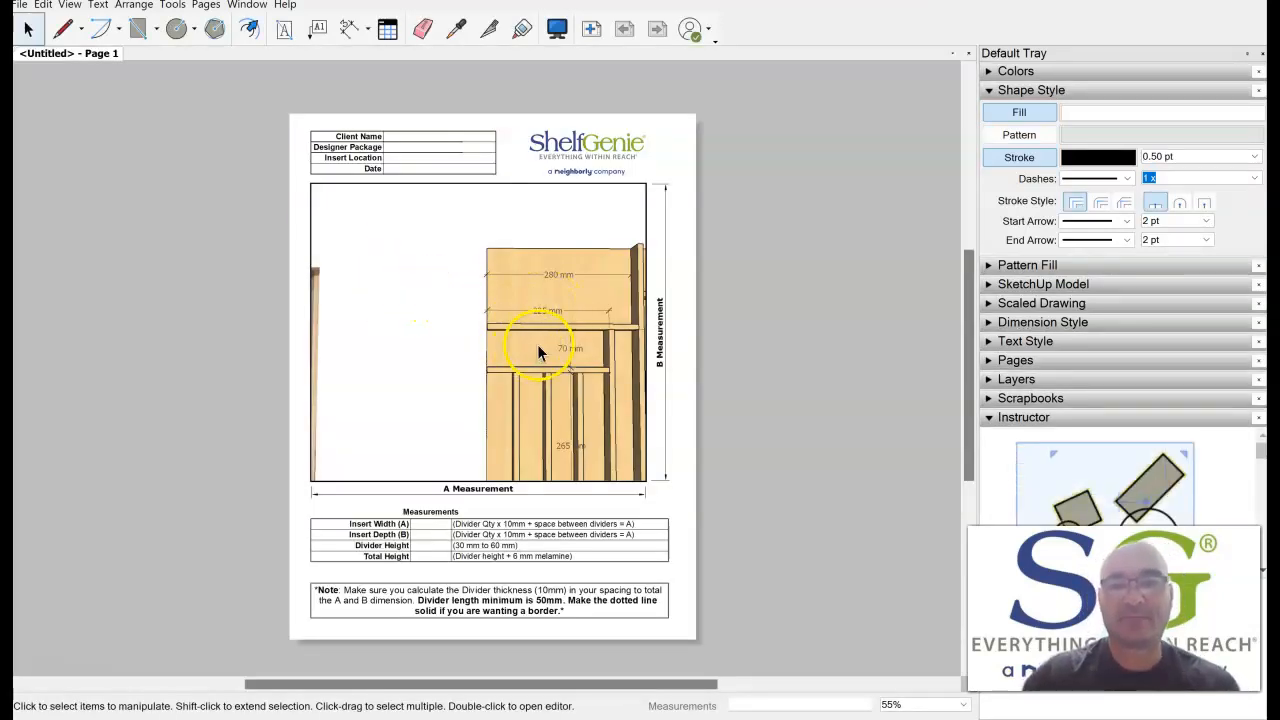
Reset all viewport overrides of the drawer insert viewport so it matches the model's Insert scene.
{"action": "left_click", "coordinate": [400, 243]}
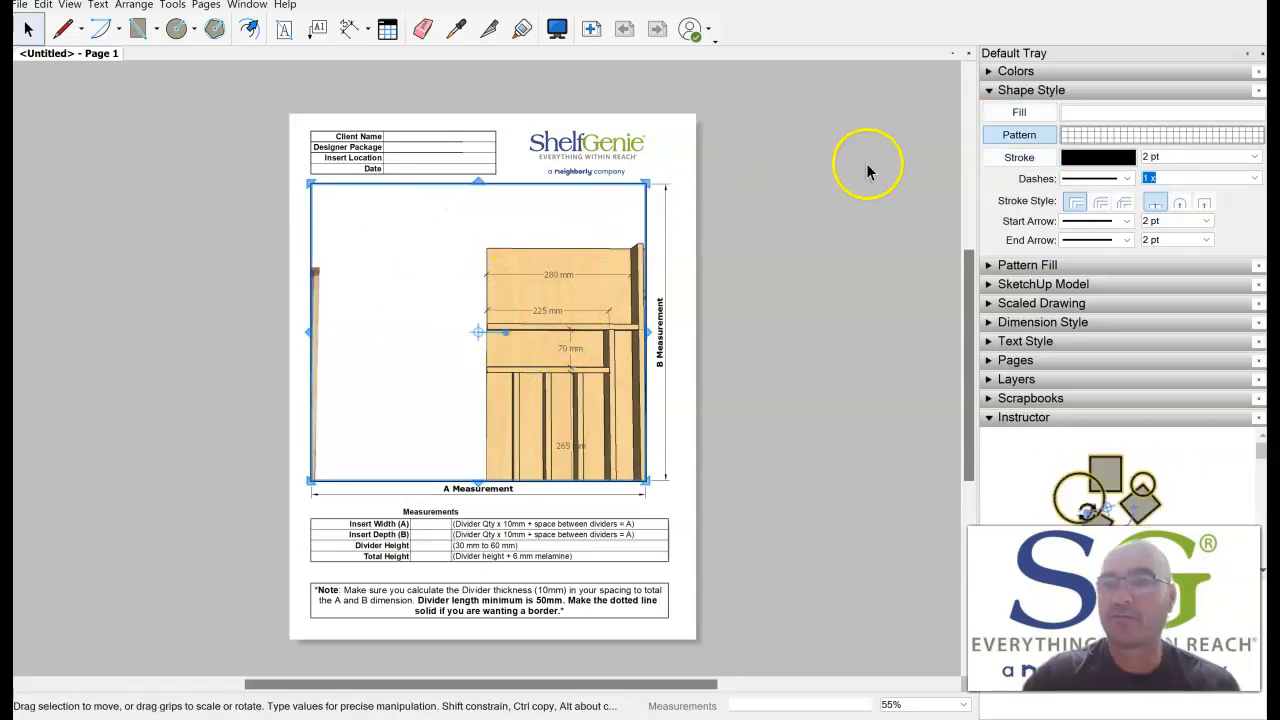
{"action": "left_click", "coordinate": [990, 91]}
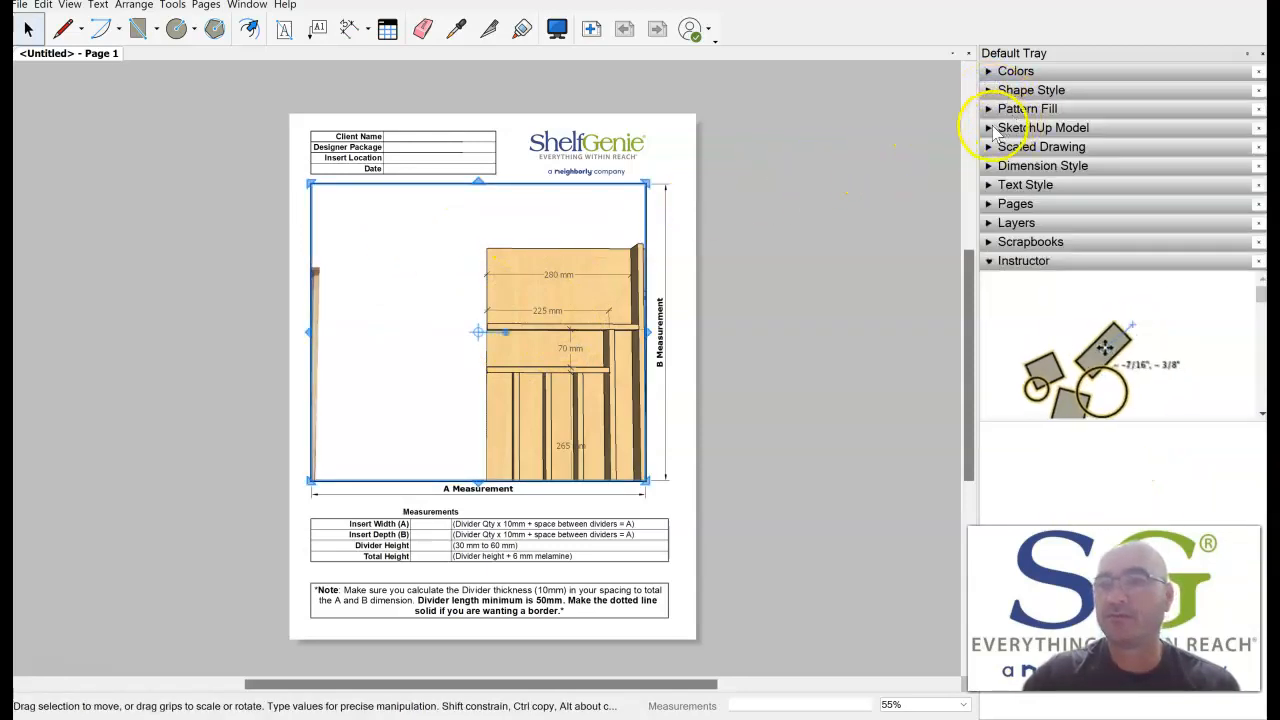
{"action": "left_click", "coordinate": [988, 128]}
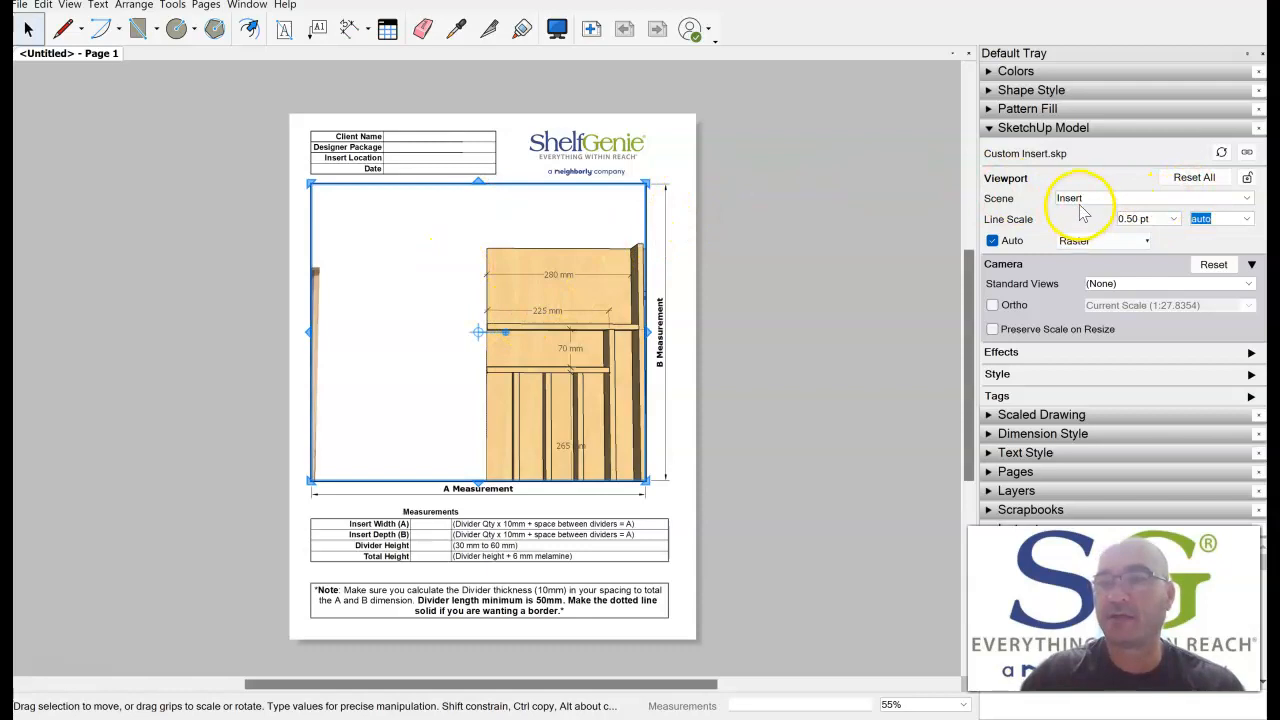
{"action": "left_click", "coordinate": [1190, 179]}
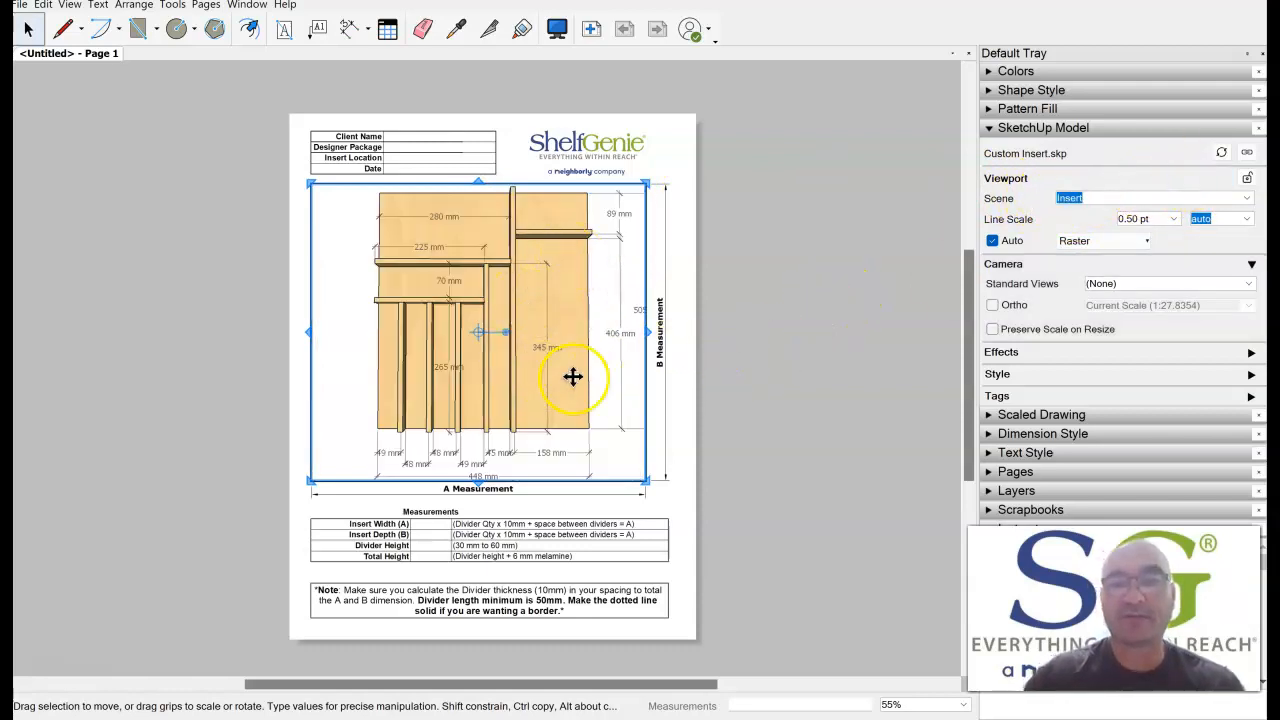
{"action": "left_click", "coordinate": [720, 310]}
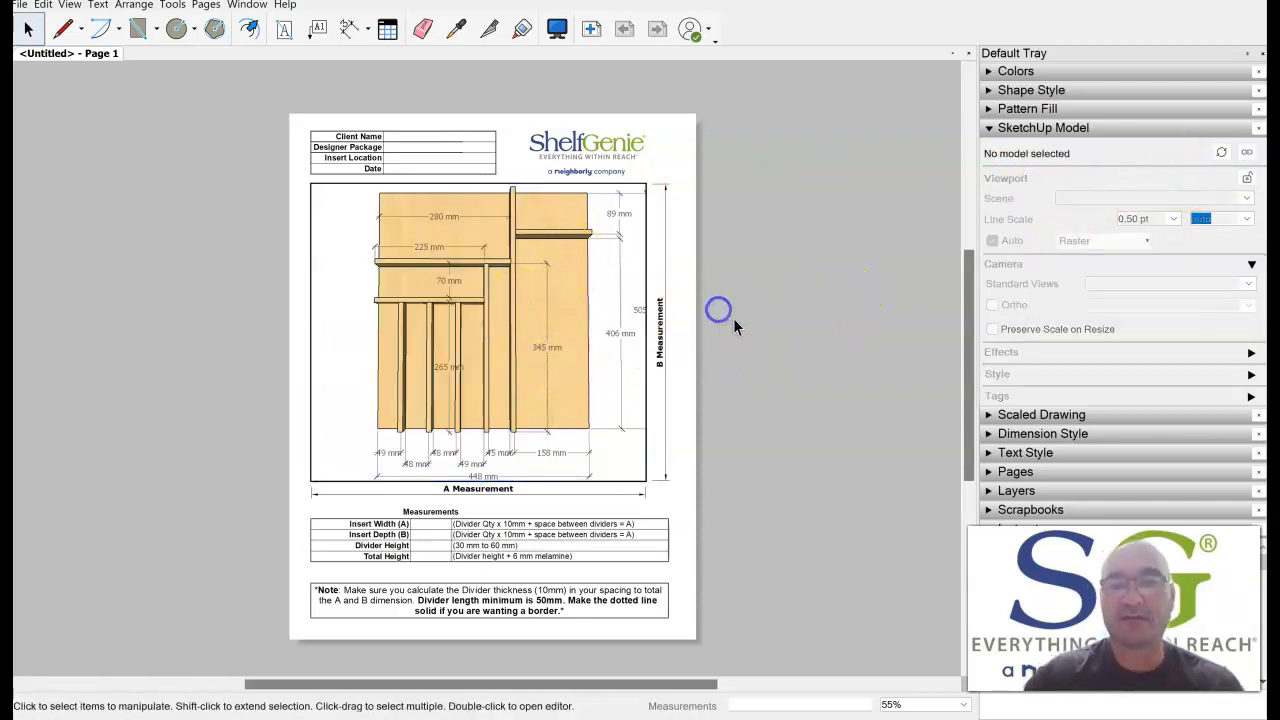
Shift the model view slightly left inside the viewport so the overall depth dimension fits within the frame.
{"action": "left_click", "coordinate": [494, 311]}
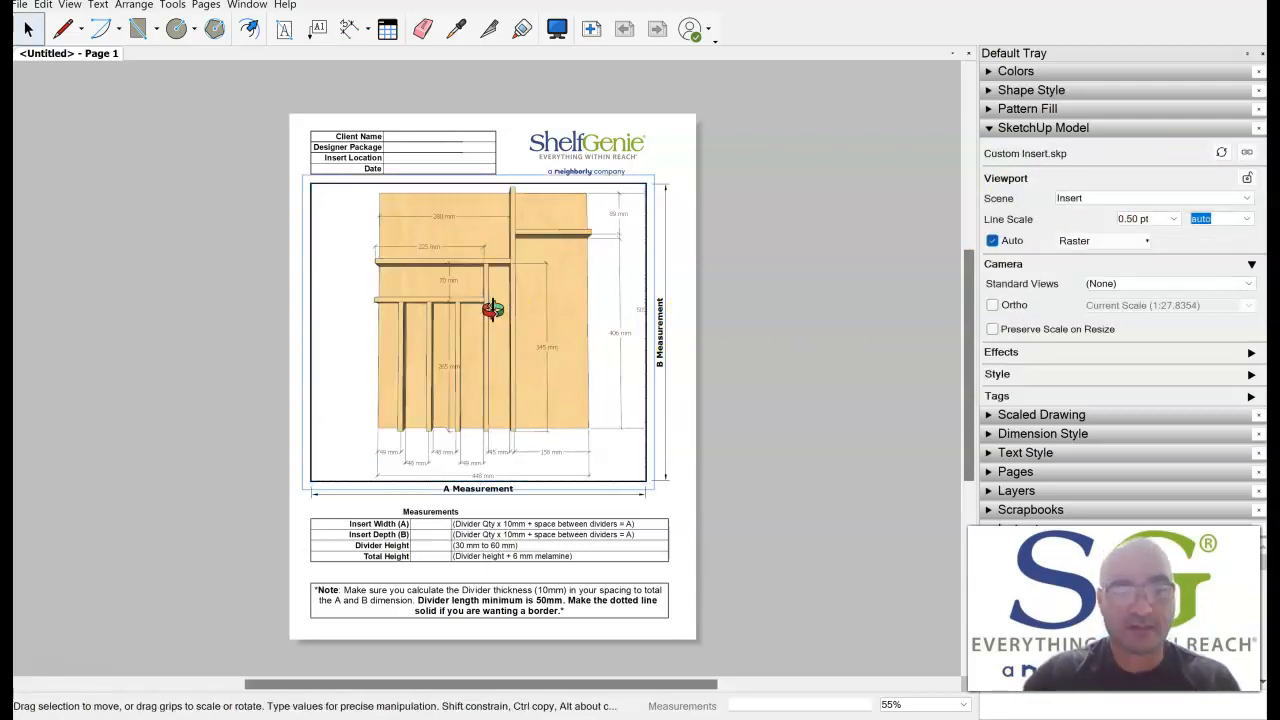
{"action": "middle_click_drag", "start_coordinate": [493, 310], "coordinate": [472, 309], "text": "shift"}
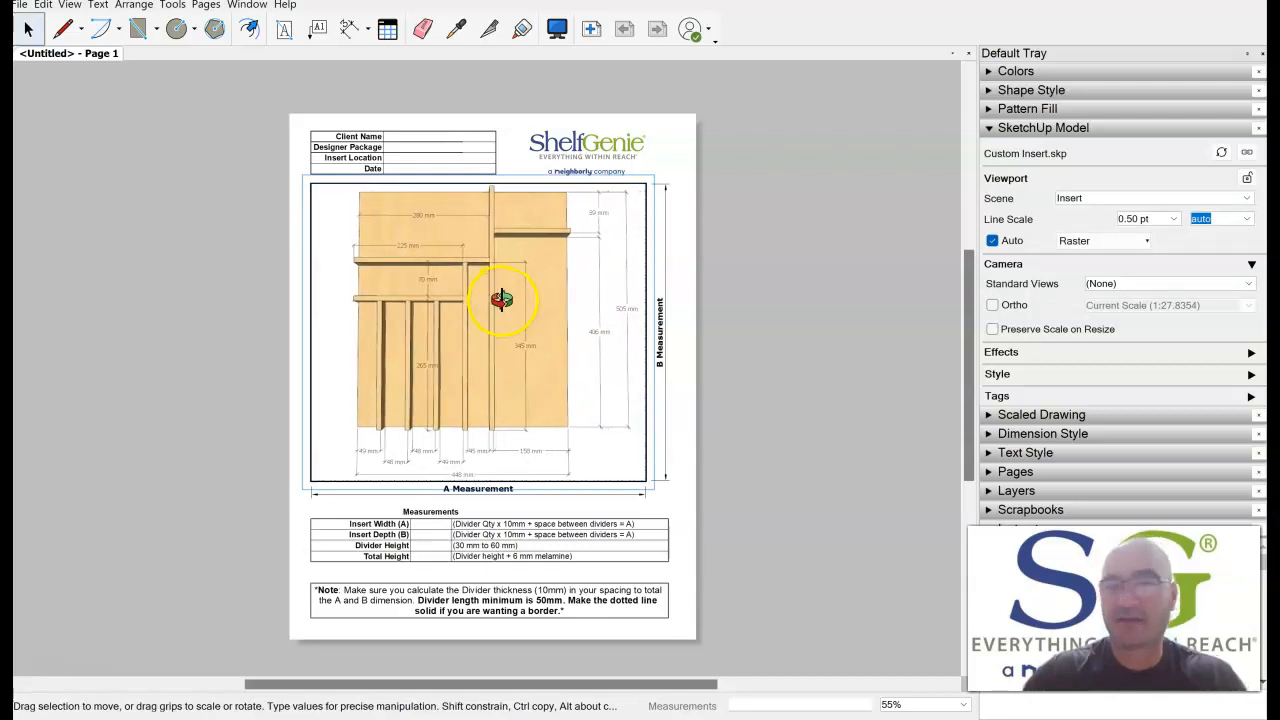
{"action": "left_click", "coordinate": [748, 281]}
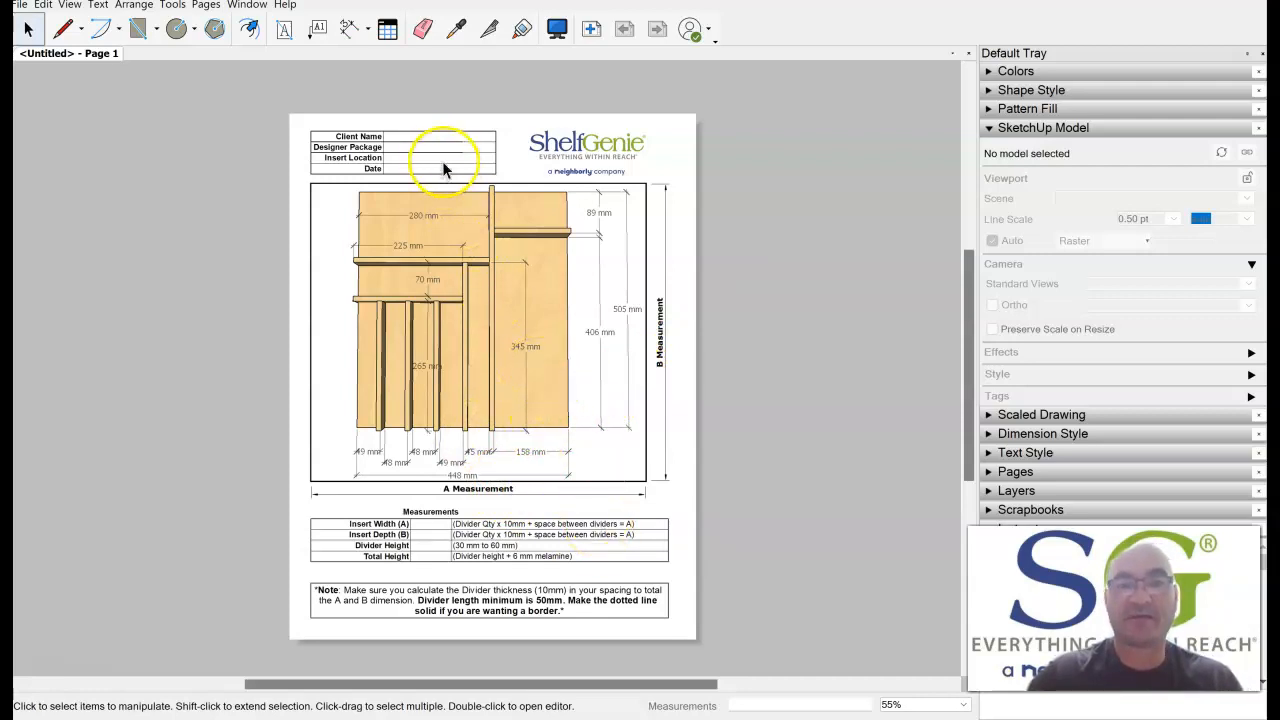
Examine the header table's fields for client name, designer package, insert location and date.
{"action": "left_click", "coordinate": [422, 138]}
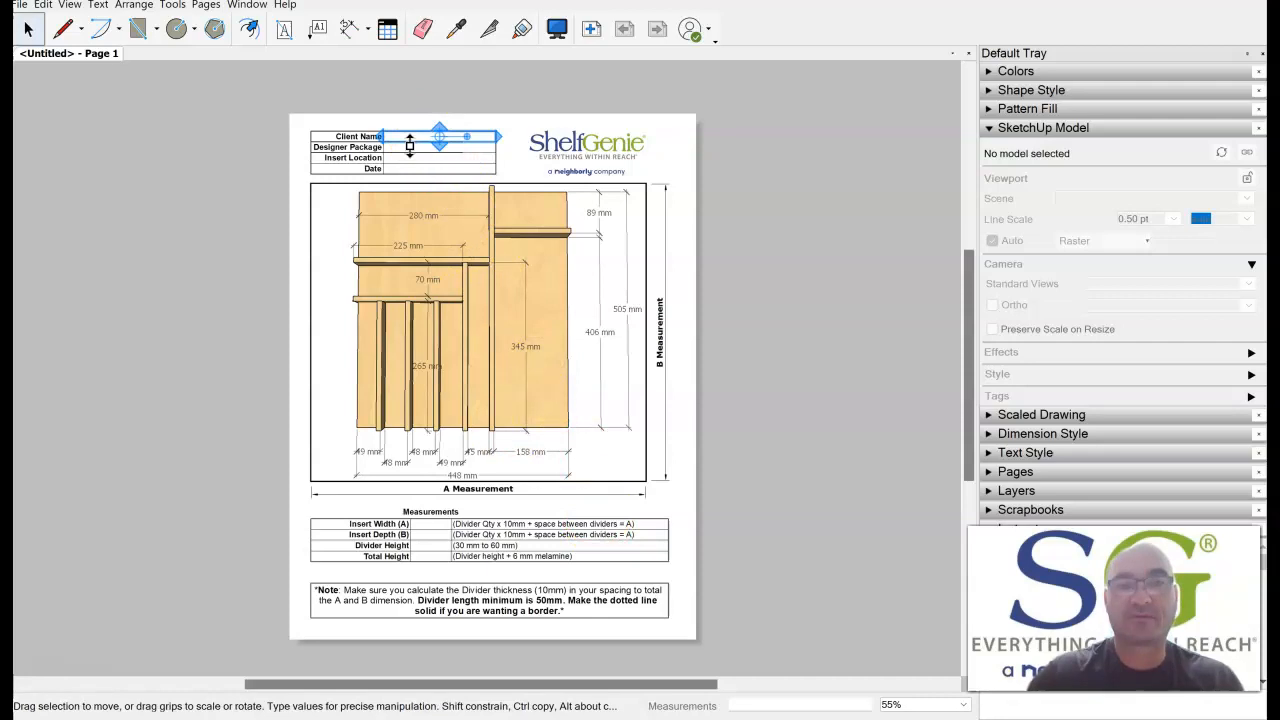
{"action": "left_click", "coordinate": [408, 157]}
{"action": "left_click", "coordinate": [408, 158]}
{"action": "scroll", "coordinate": [415, 165], "scroll_direction": "up", "scroll_amount": 4}
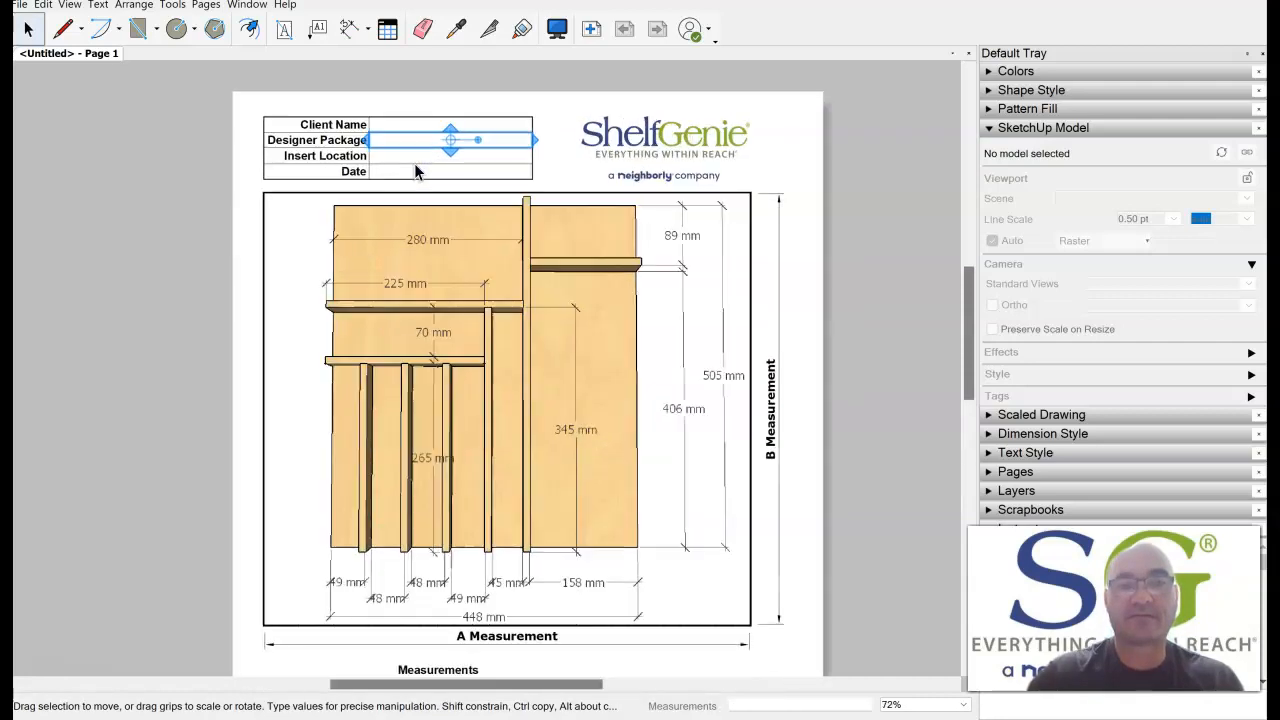
{"action": "scroll", "coordinate": [415, 165], "scroll_direction": "up", "scroll_amount": 5}
{"action": "left_click", "coordinate": [409, 114]}
{"action": "left_click", "coordinate": [416, 91]}
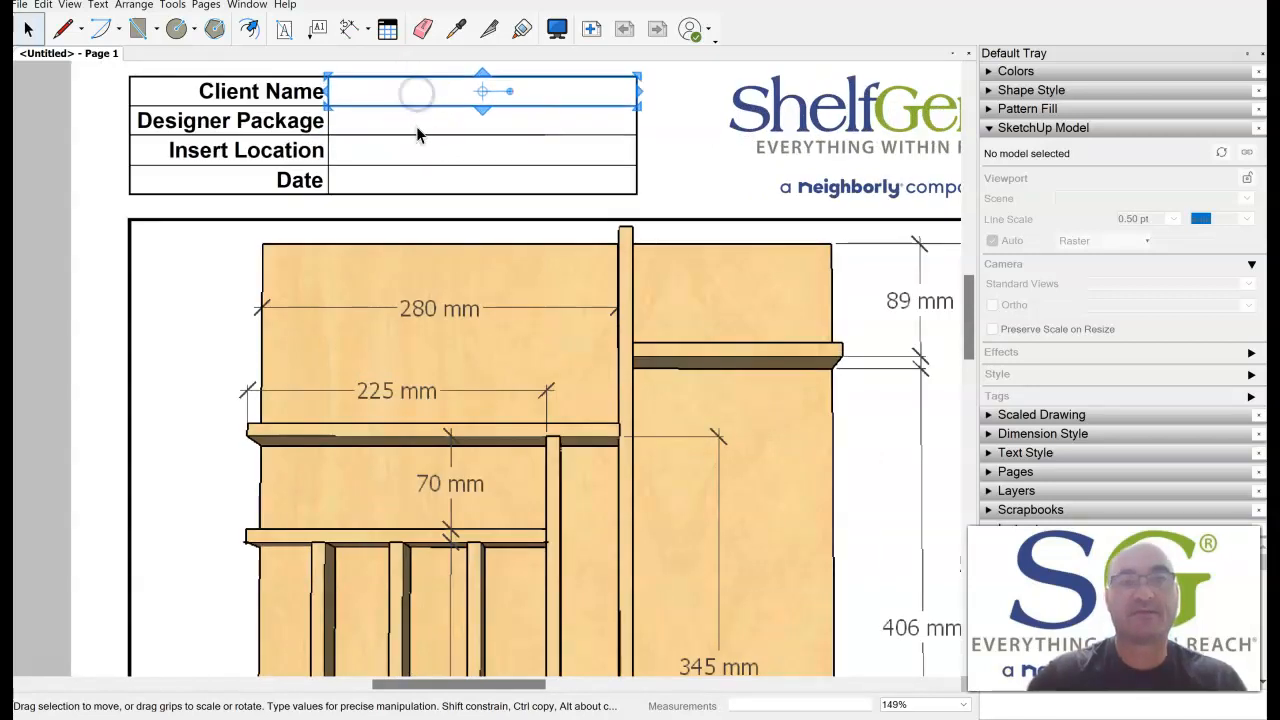
{"action": "left_click", "coordinate": [417, 127]}
{"action": "left_click", "coordinate": [421, 176]}
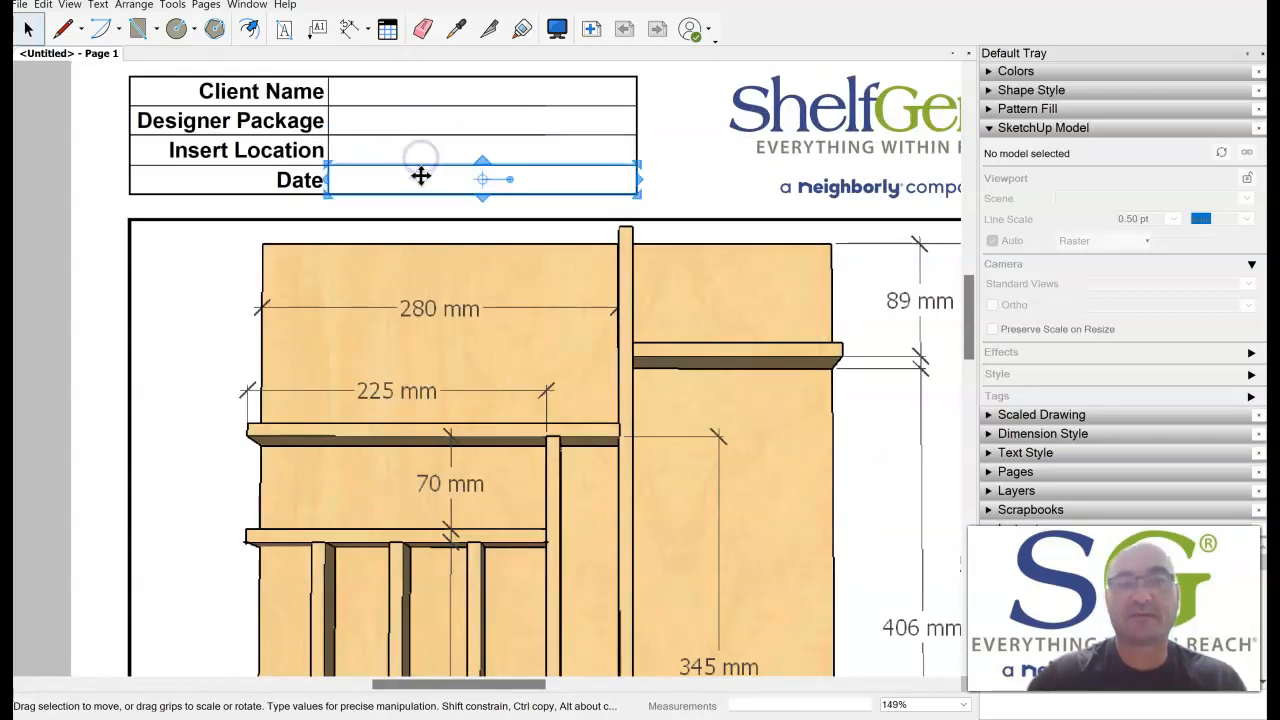
{"action": "left_click", "coordinate": [422, 146]}
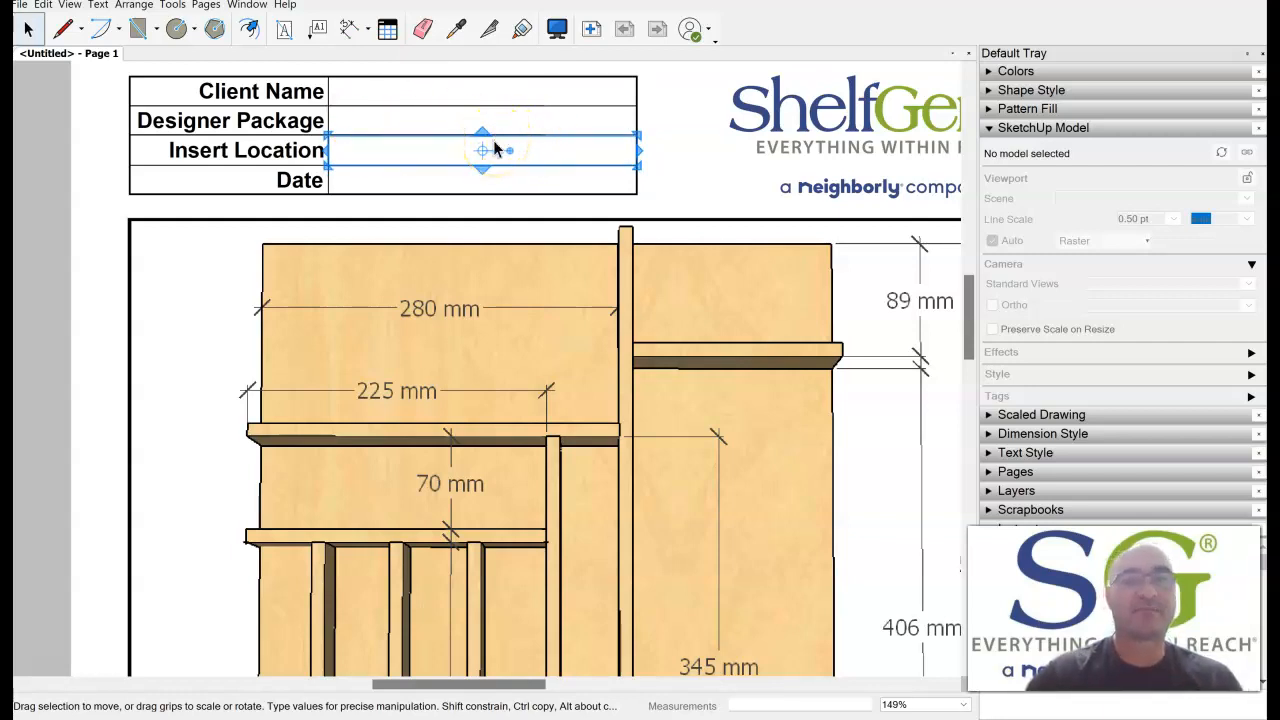
{"action": "left_click", "coordinate": [525, 181]}
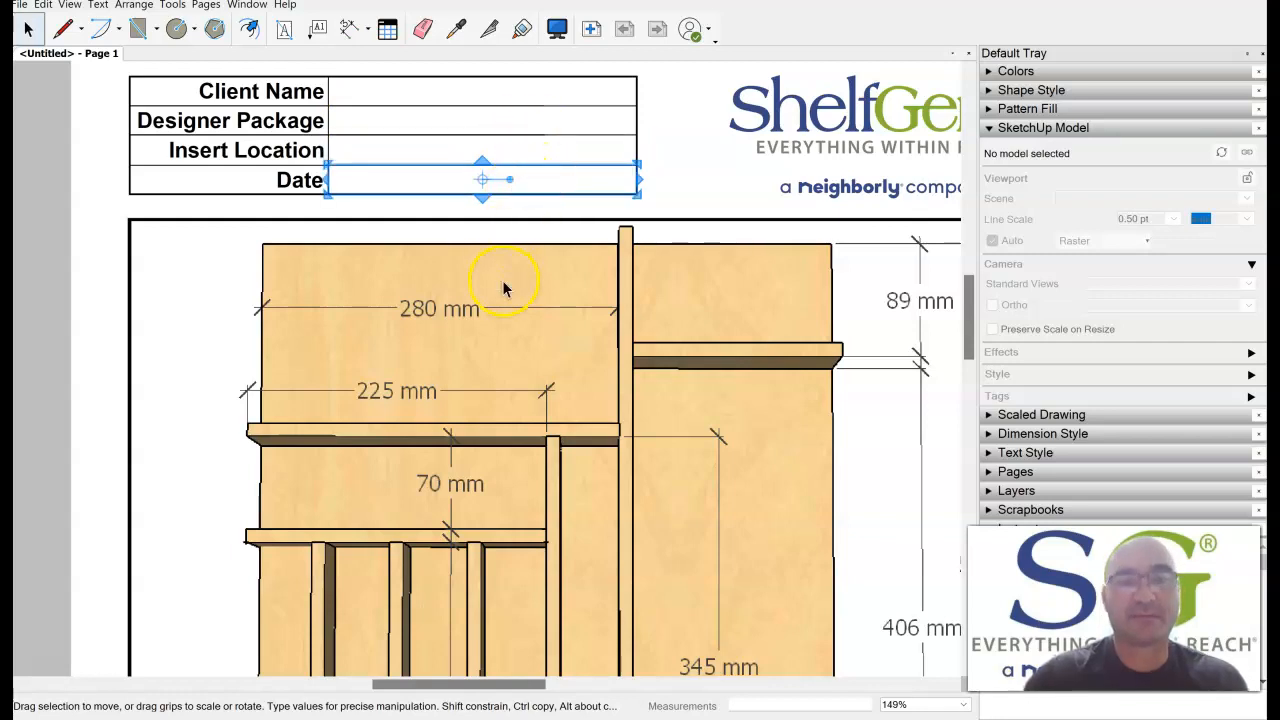
Examine the measurements table and the divider thickness note below the drawing, and return to the full sheet.
{"action": "scroll", "coordinate": [502, 287], "scroll_direction": "down", "scroll_amount": 4}
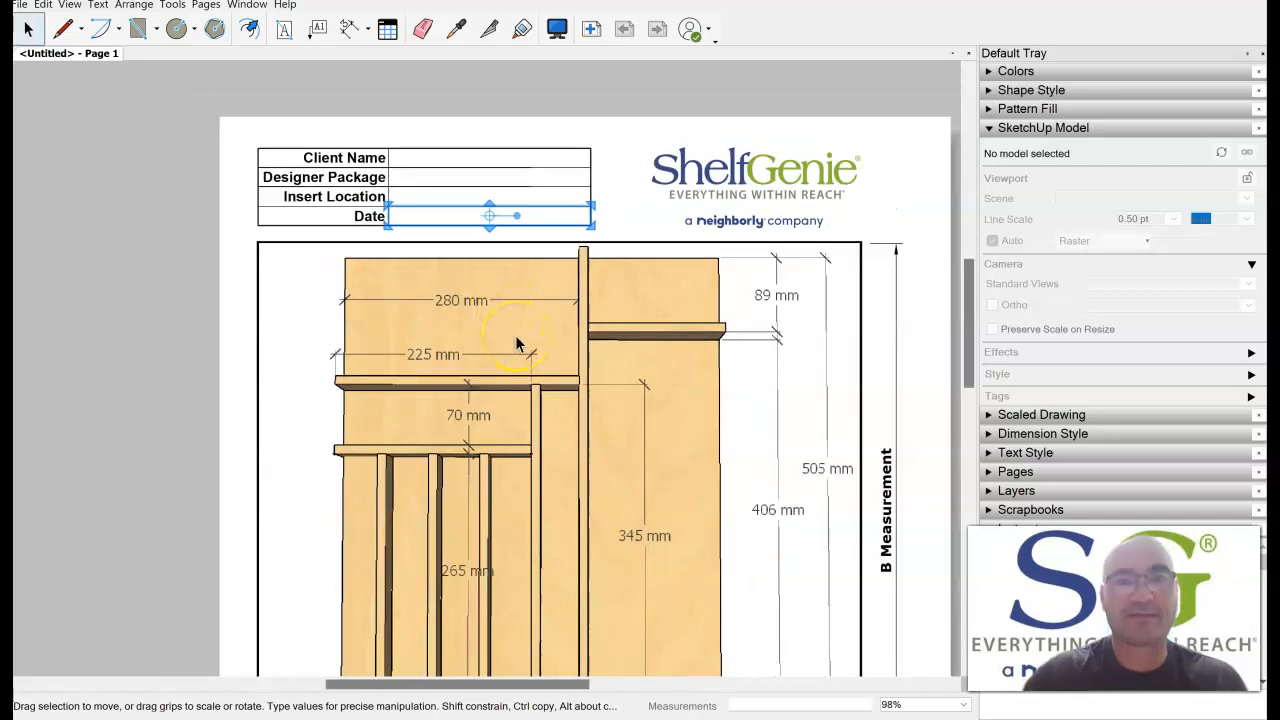
{"action": "scroll", "coordinate": [566, 511], "scroll_direction": "down", "scroll_amount": 1}
{"action": "middle_click_drag", "start_coordinate": [566, 520], "coordinate": [523, 178]}
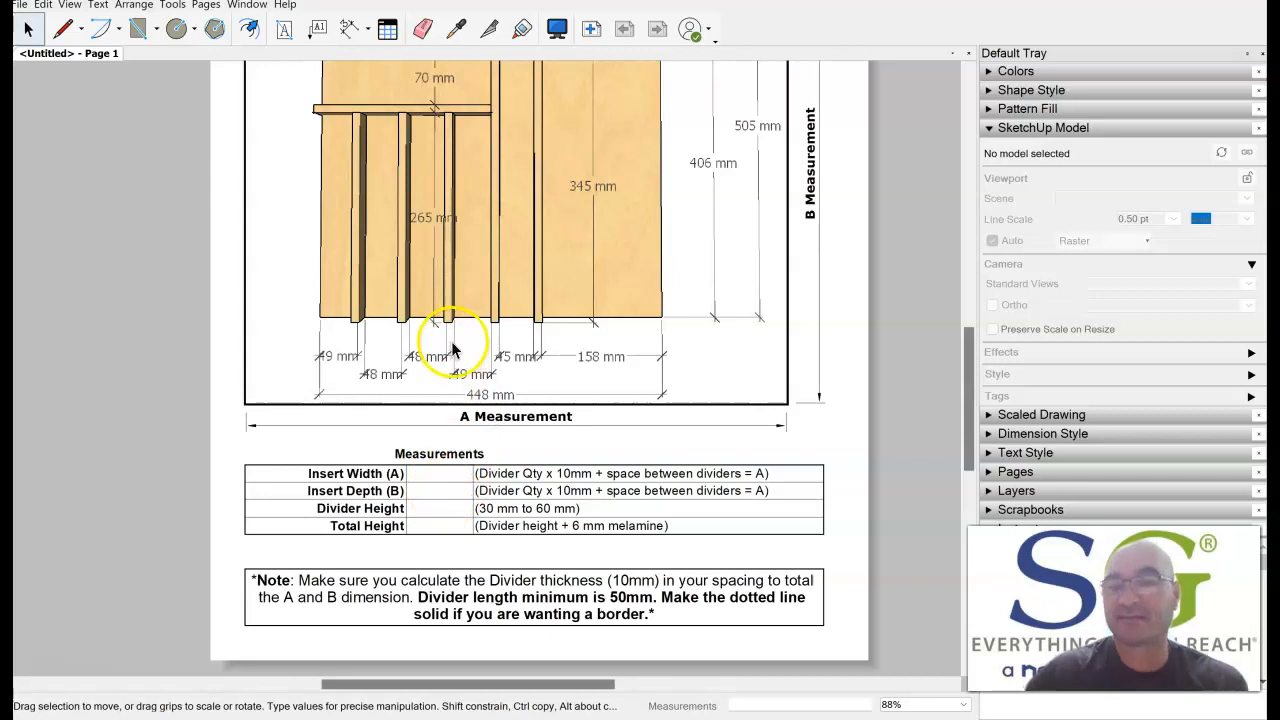
{"action": "scroll", "coordinate": [491, 327], "scroll_direction": "down", "scroll_amount": 1}
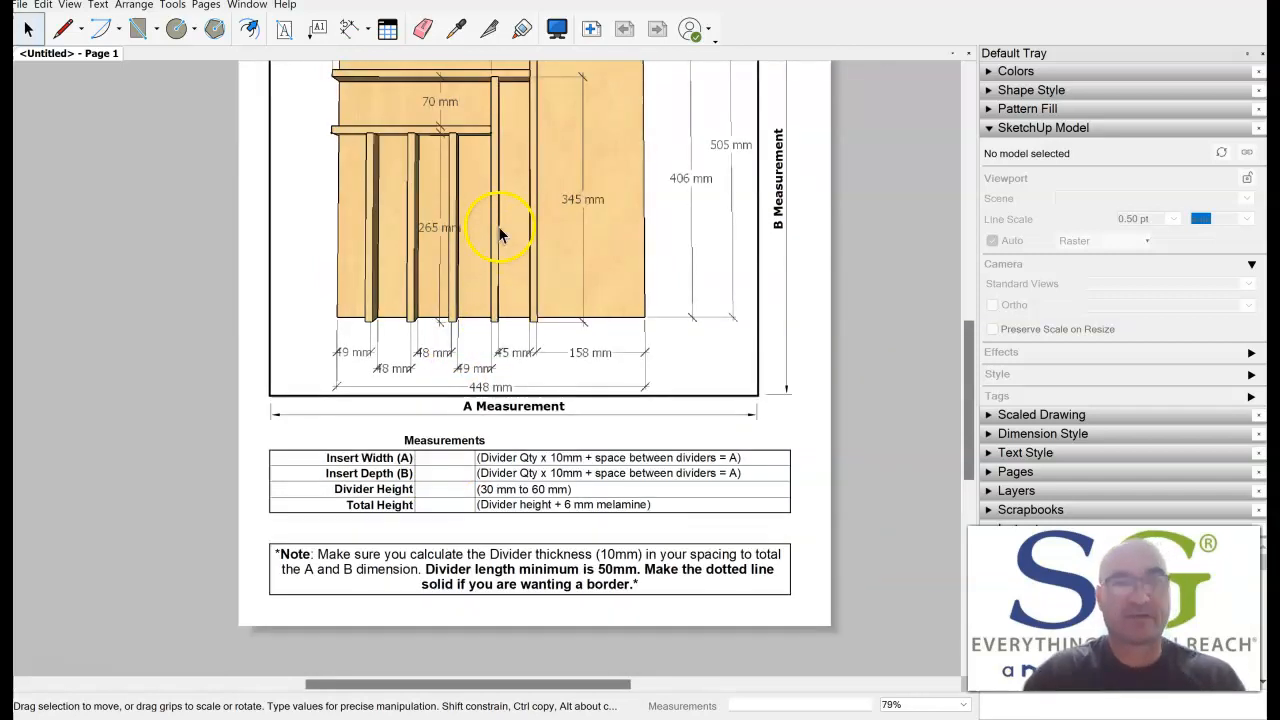
{"action": "key", "text": "h"}
{"action": "left_click_drag", "start_coordinate": [500, 234], "coordinate": [508, 308]}
{"action": "scroll", "coordinate": [504, 316], "scroll_direction": "down", "scroll_amount": 2}
{"action": "middle_click_drag", "start_coordinate": [508, 308], "coordinate": [521, 373]}
{"action": "left_click", "coordinate": [829, 232]}
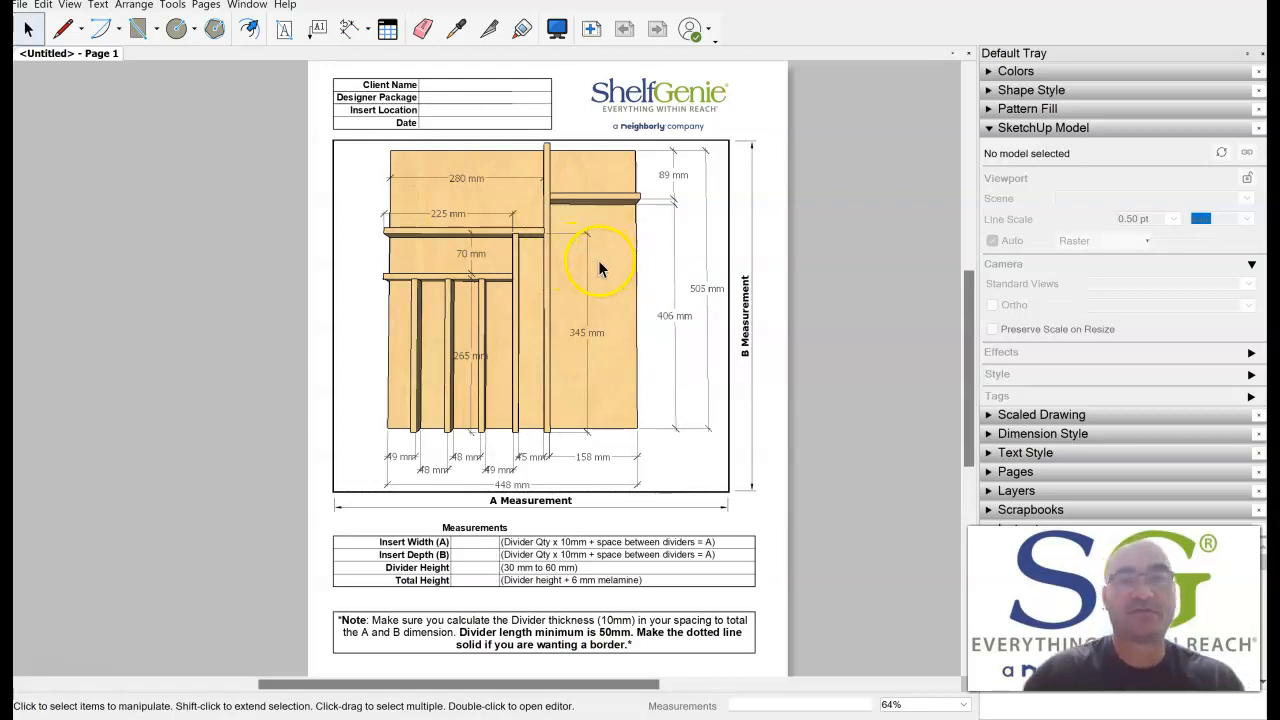
Check the document's print settings for Microsoft Print to PDF and close them without printing.
{"action": "left_click", "coordinate": [20, 6]}
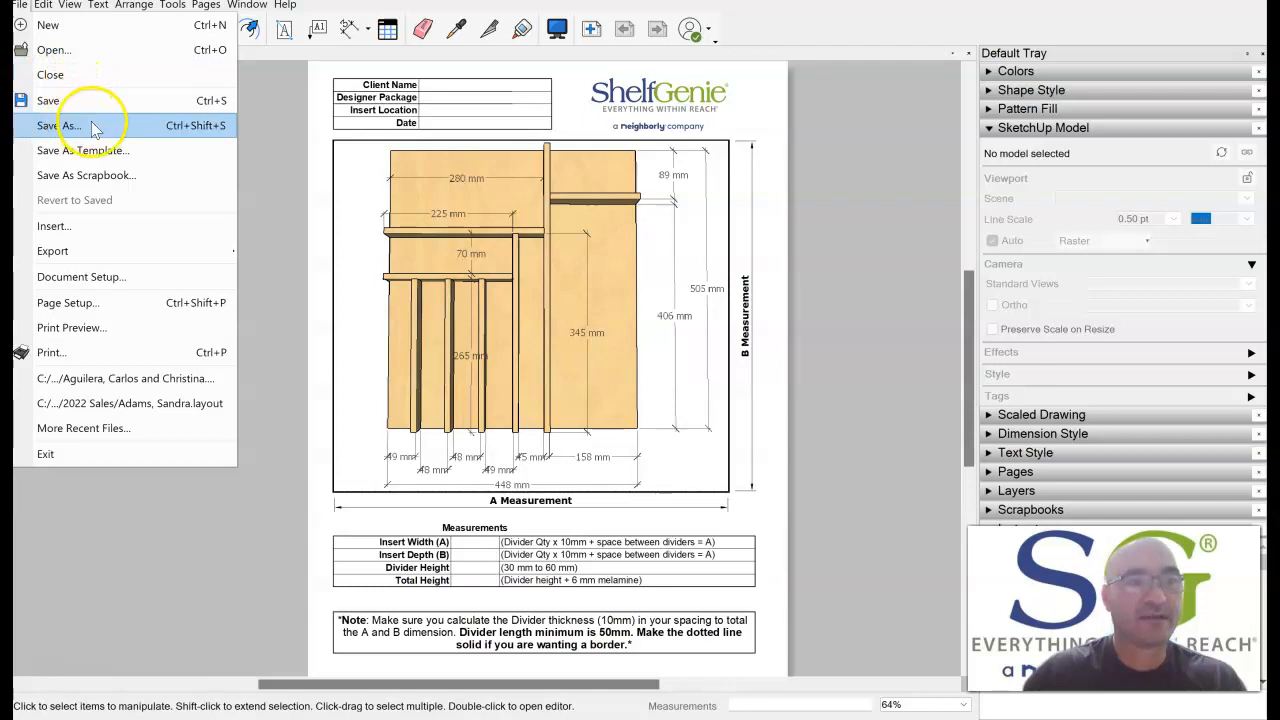
{"action": "left_click", "coordinate": [110, 353]}
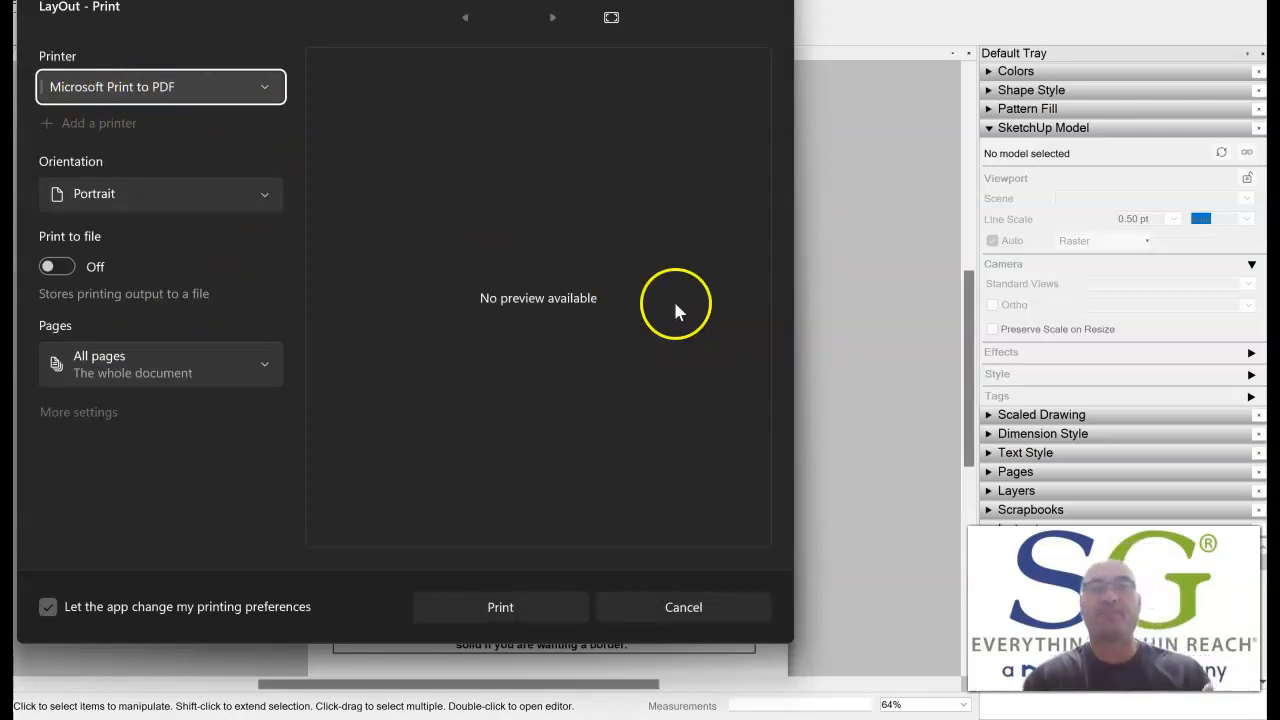
{"action": "left_click", "coordinate": [706, 607]}
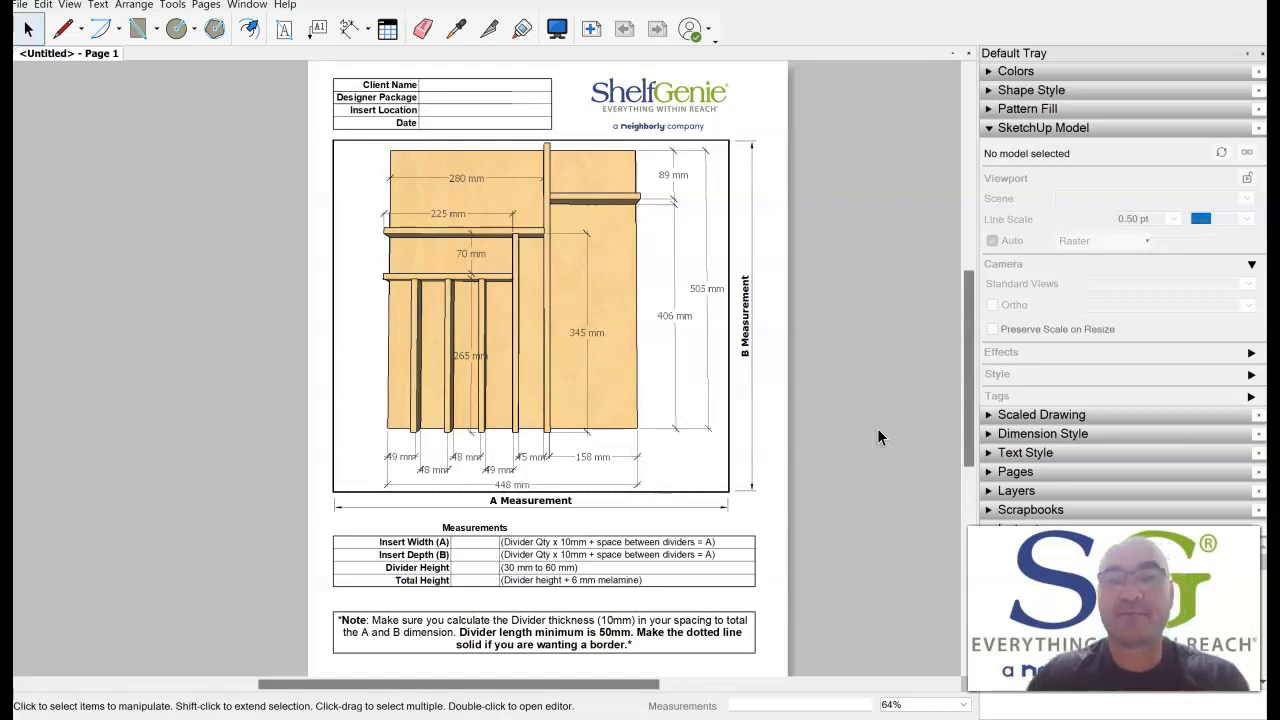
Switch back to the drawer insert model in SketchUp.
{"action": "left_click", "coordinate": [630, 380]}
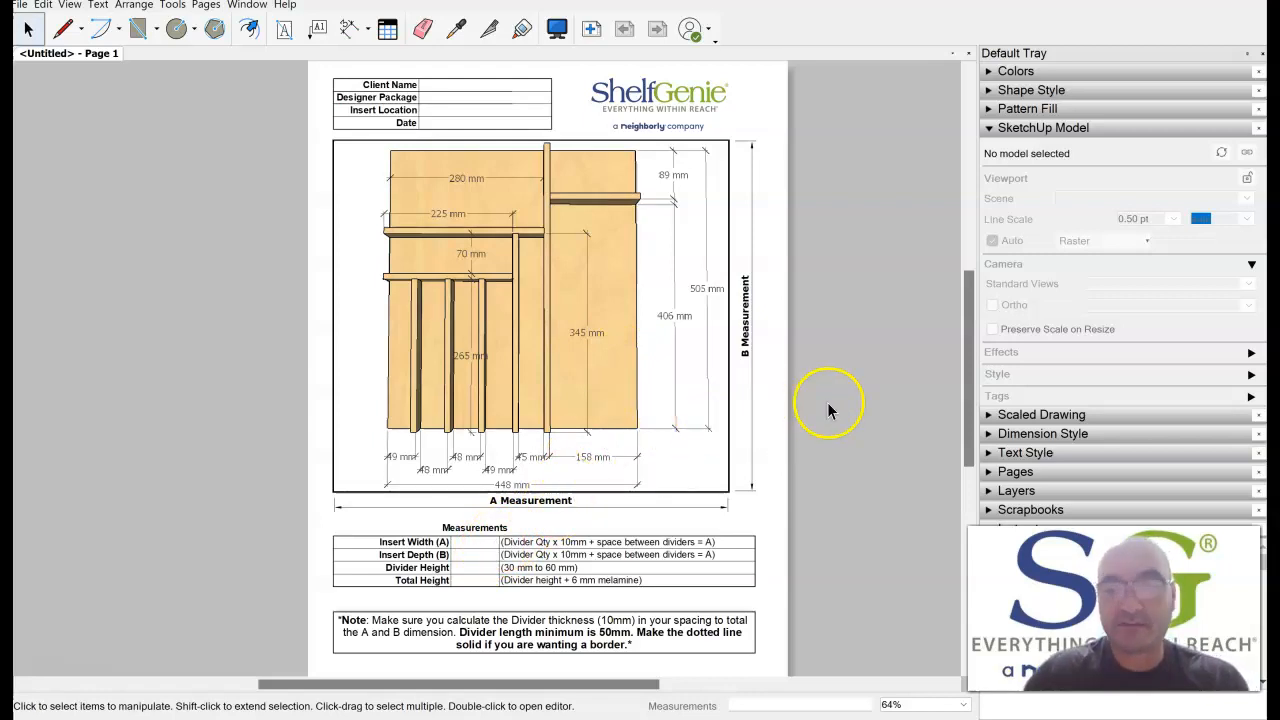
{"action": "mouse_move", "coordinate": [943, 719]}
{"action": "left_click", "coordinate": [943, 640]}
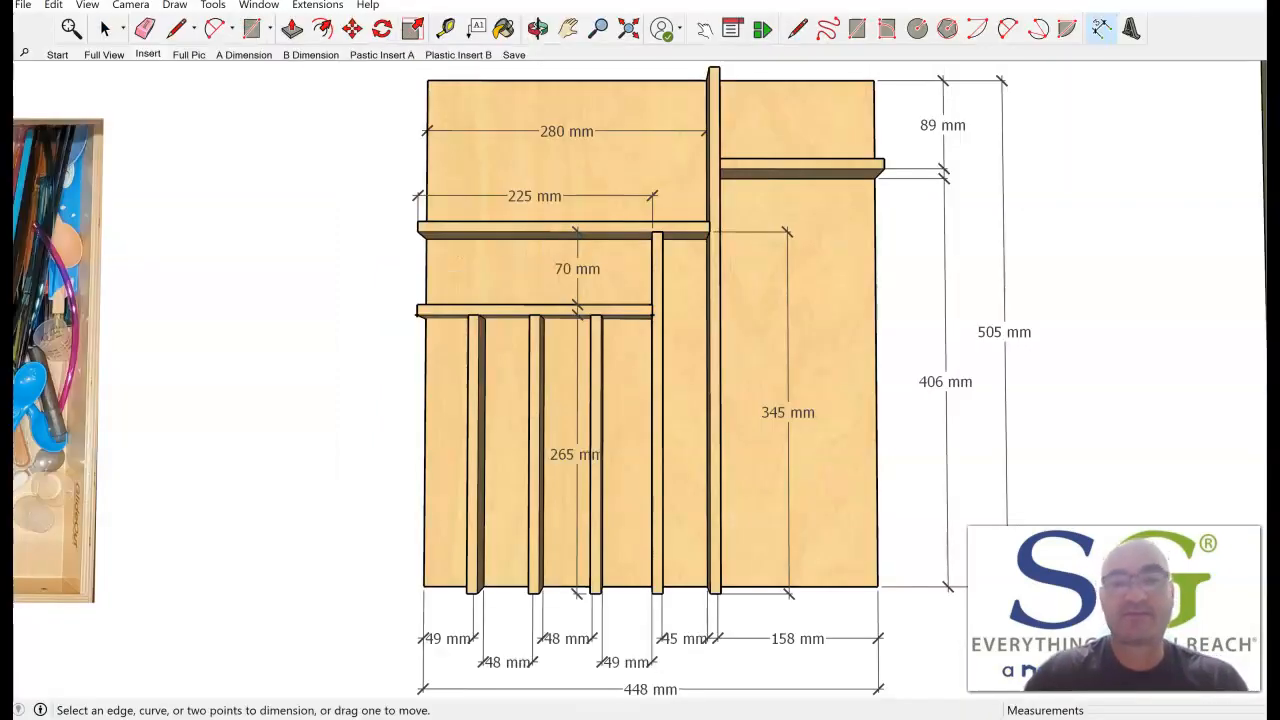